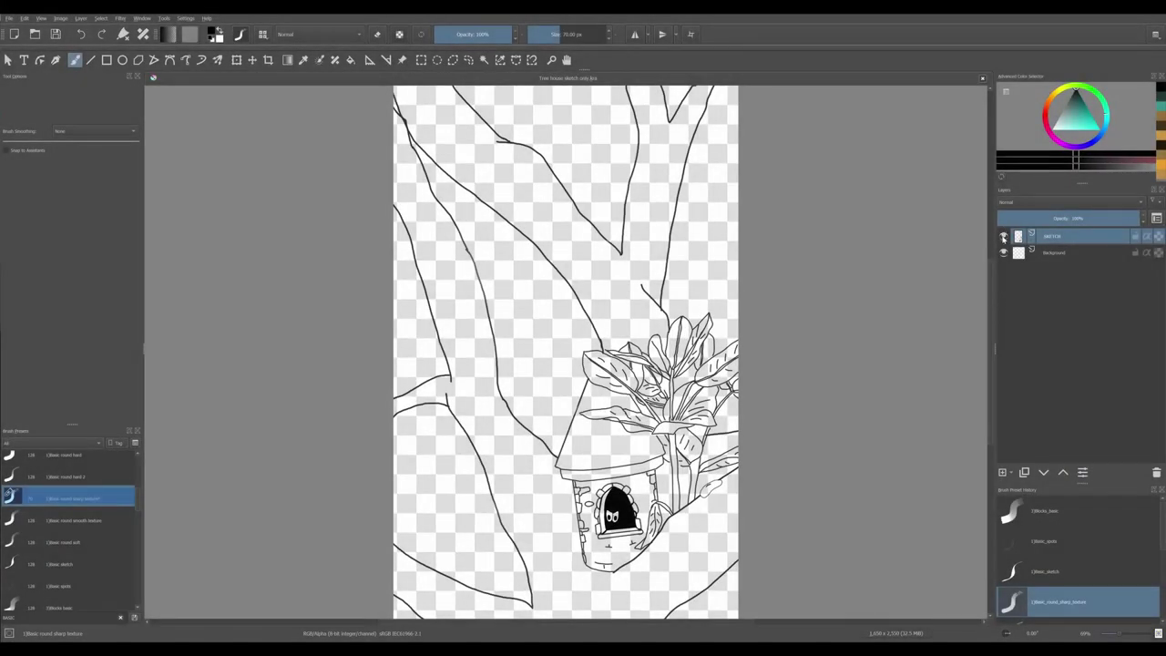
Select the Background layer and flood-fill it with white behind the treehouse sketch.
{"action": "left_click", "coordinate": [1003, 236]}
{"action": "left_click", "coordinate": [1003, 236]}
{"action": "left_click", "coordinate": [1065, 253]}
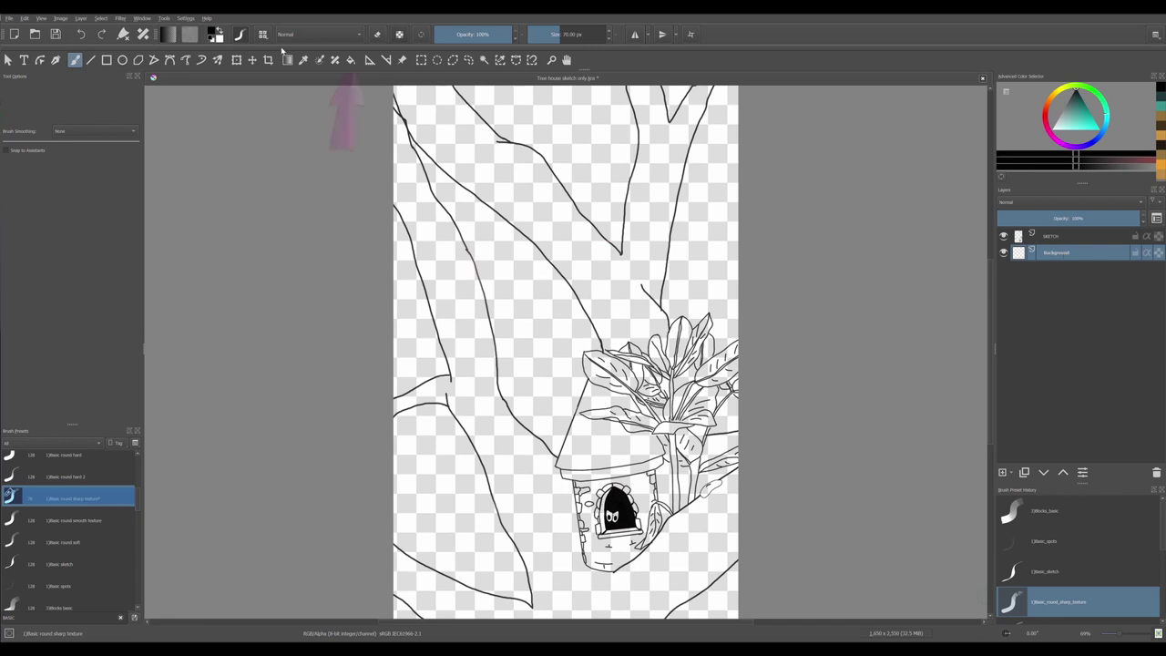
{"action": "left_click", "coordinate": [351, 60]}
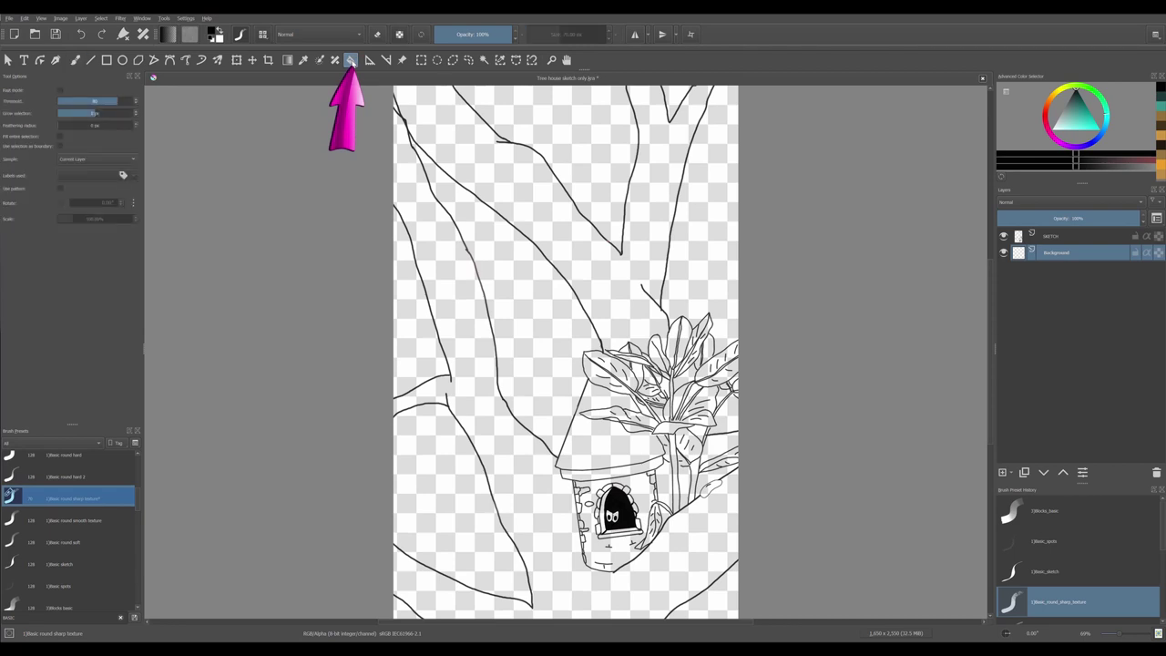
{"action": "key", "text": "x"}
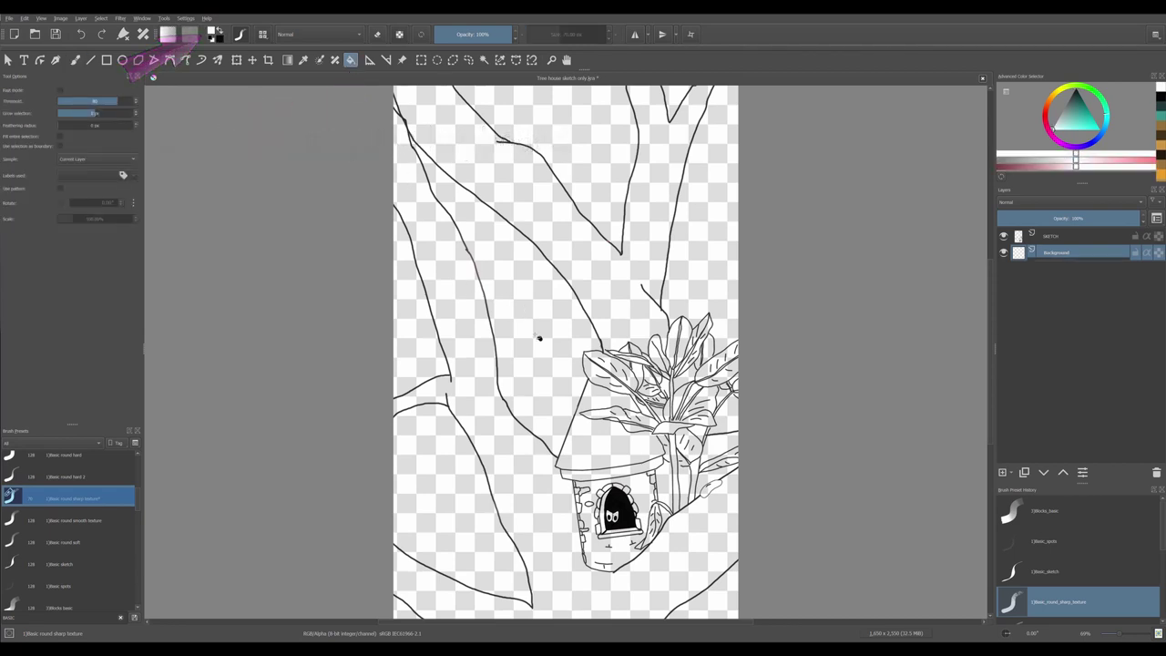
{"action": "left_click", "coordinate": [539, 338]}
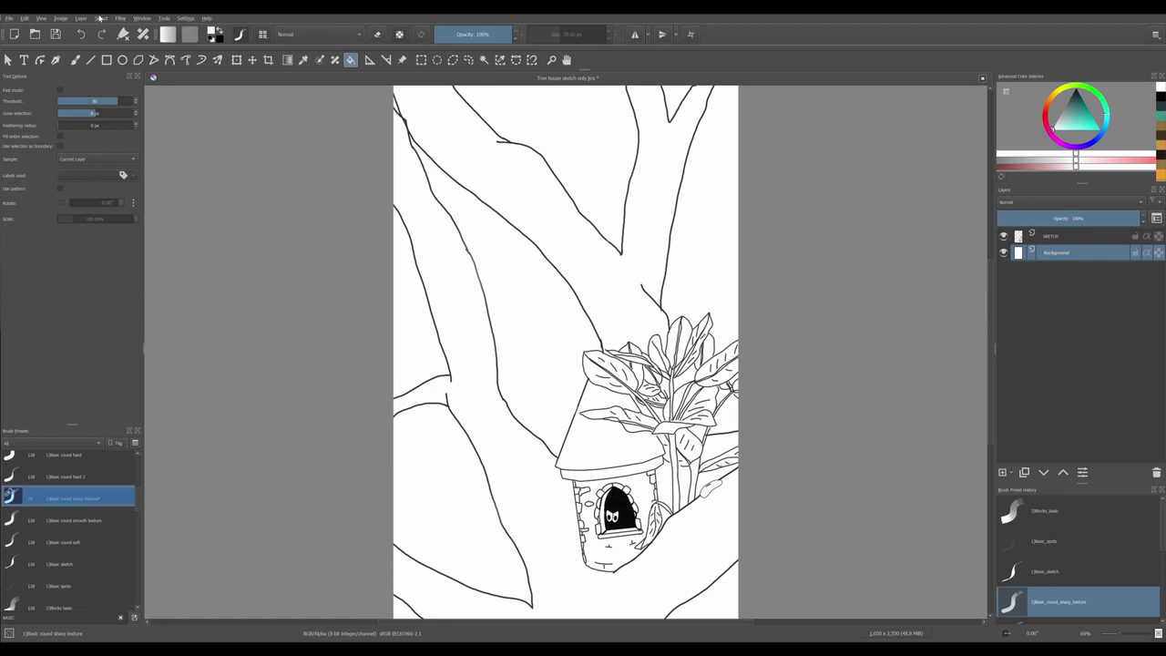
Start a new document with width and height both set to 500 px.
{"action": "left_click", "coordinate": [8, 18]}
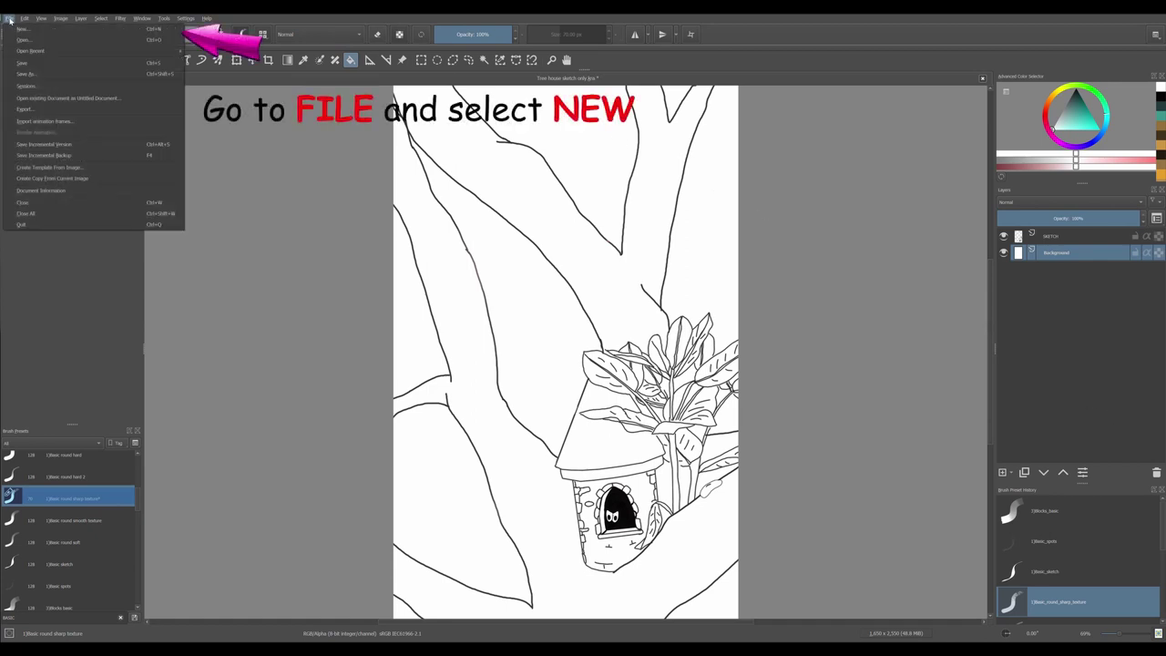
{"action": "left_click", "coordinate": [18, 30]}
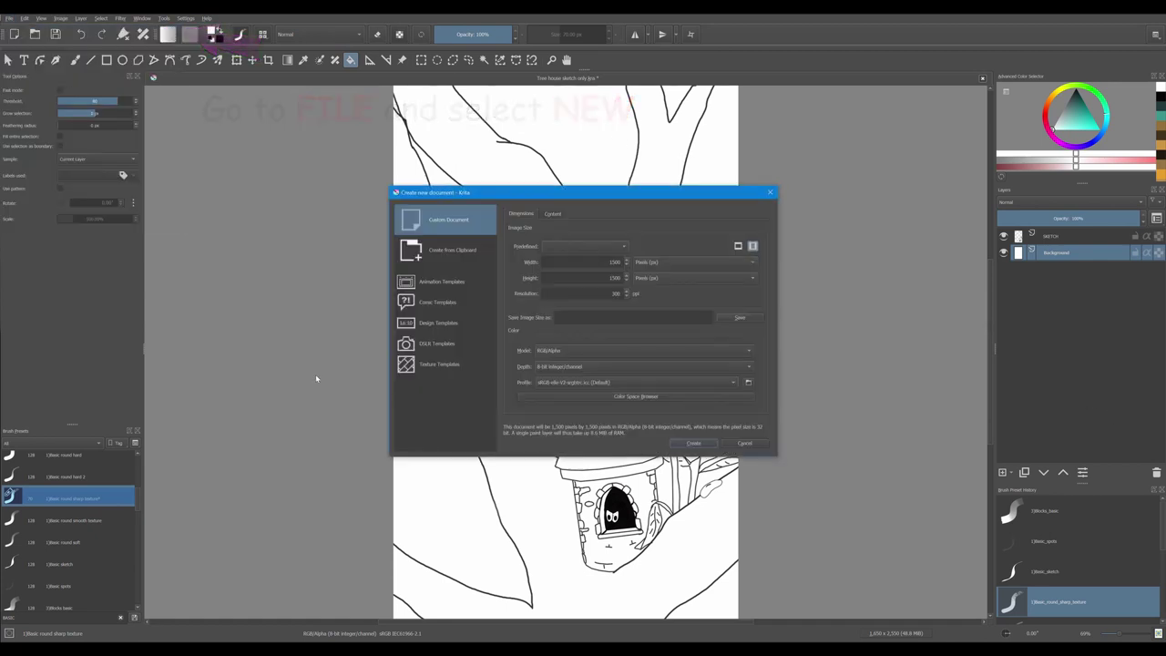
{"action": "double_click", "coordinate": [616, 257]}
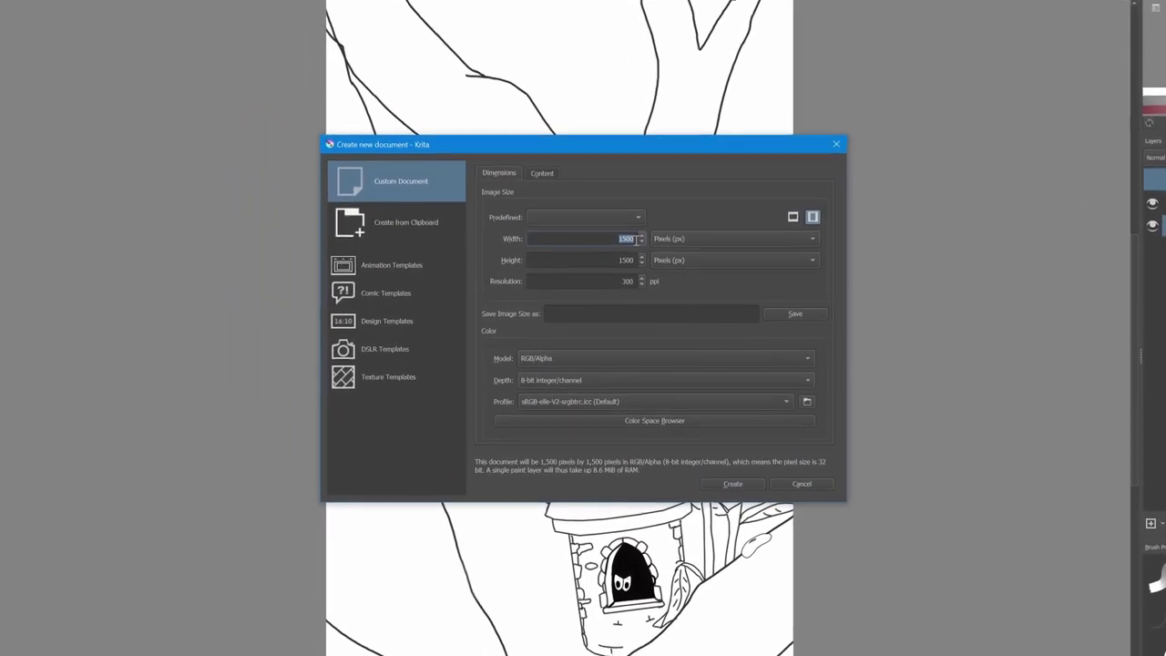
{"action": "type", "text": "500"}
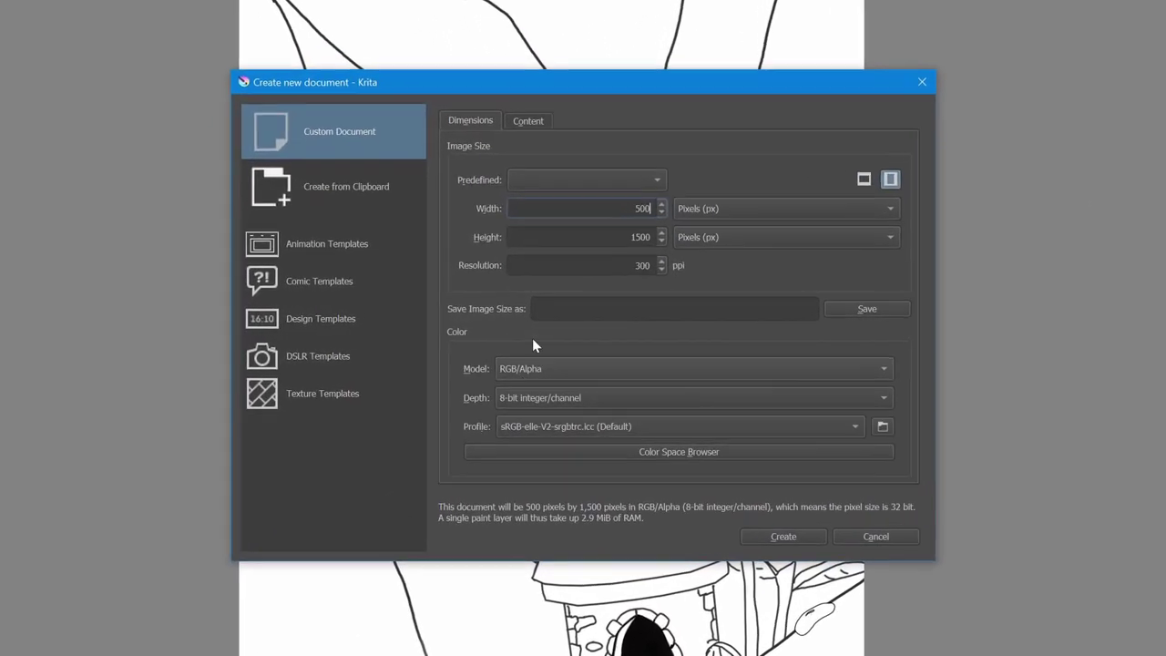
{"action": "key", "text": "Tab"}
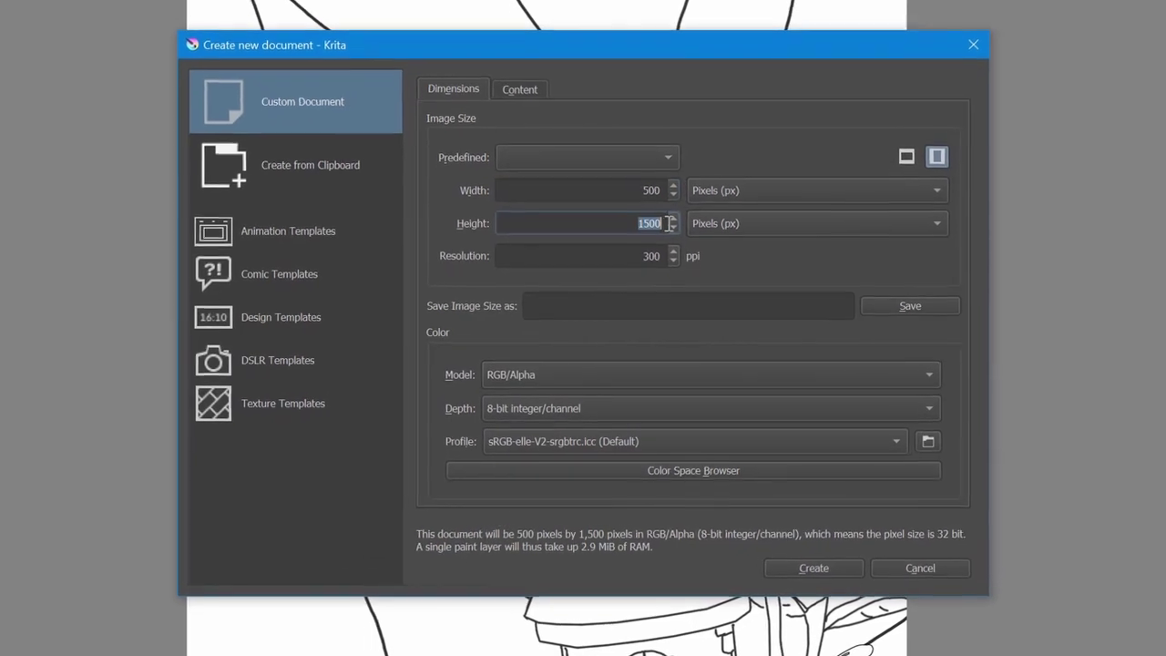
{"action": "type", "text": "500"}
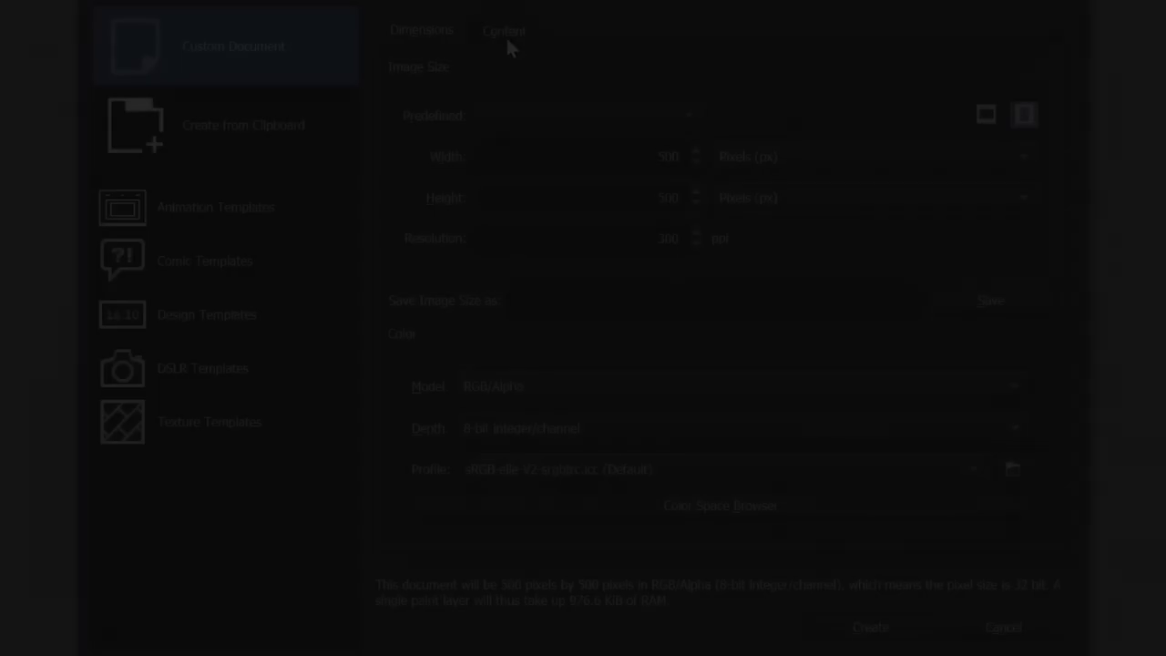
Name the document 'brush' and give it the description 'creating a stamp brush'.
{"action": "left_click", "coordinate": [504, 30]}
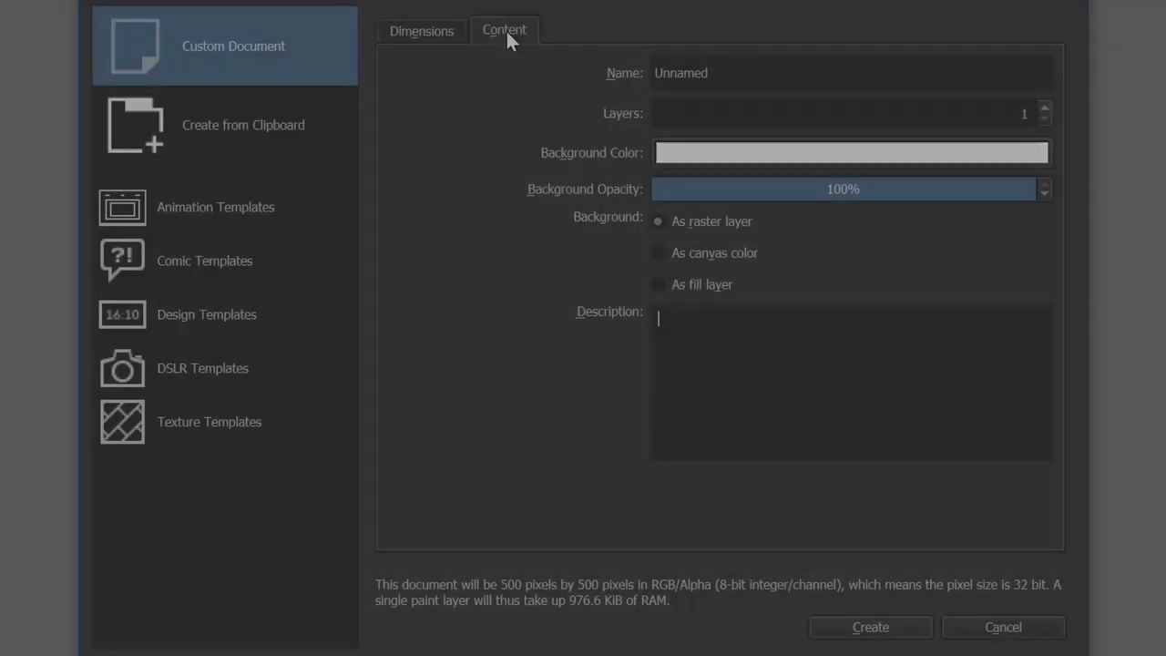
{"action": "left_click_drag", "start_coordinate": [716, 71], "coordinate": [592, 71]}
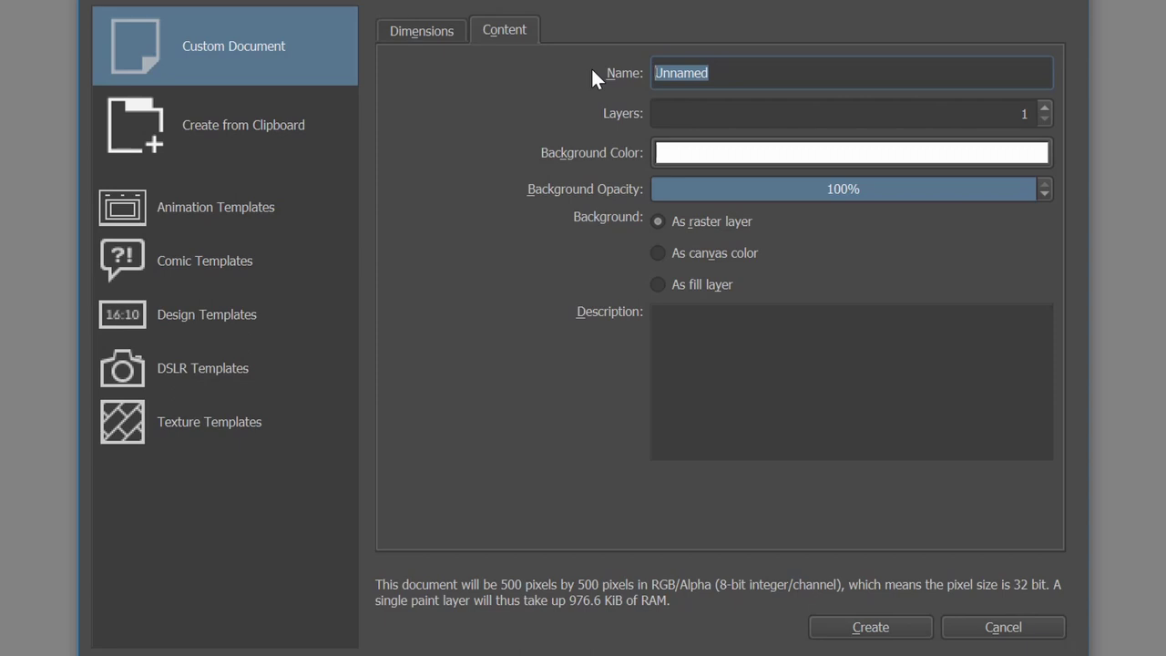
{"action": "type", "text": "brush"}
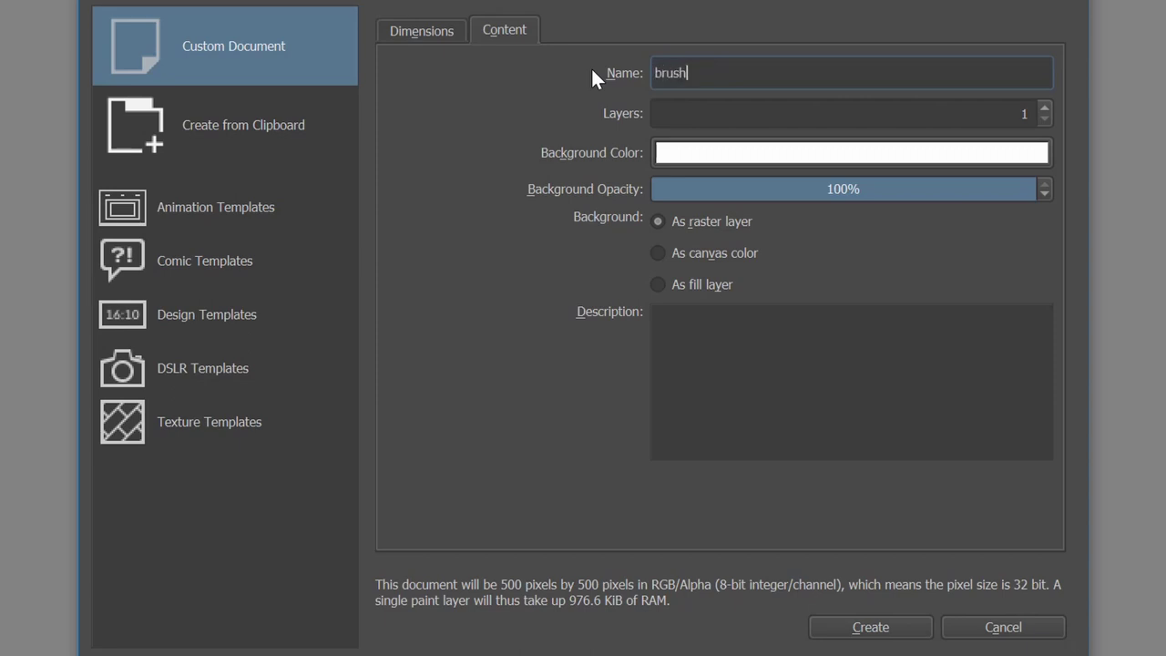
{"action": "left_click", "coordinate": [687, 369]}
{"action": "type", "text": "cr"}
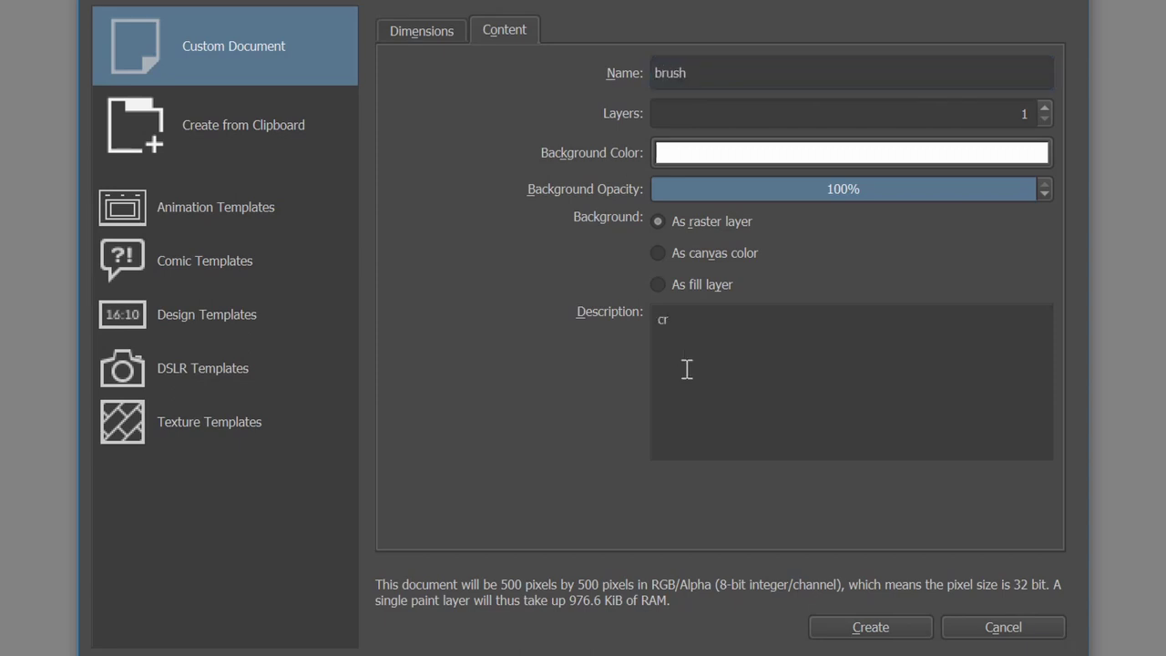
{"action": "type", "text": "eating a stamp brush"}
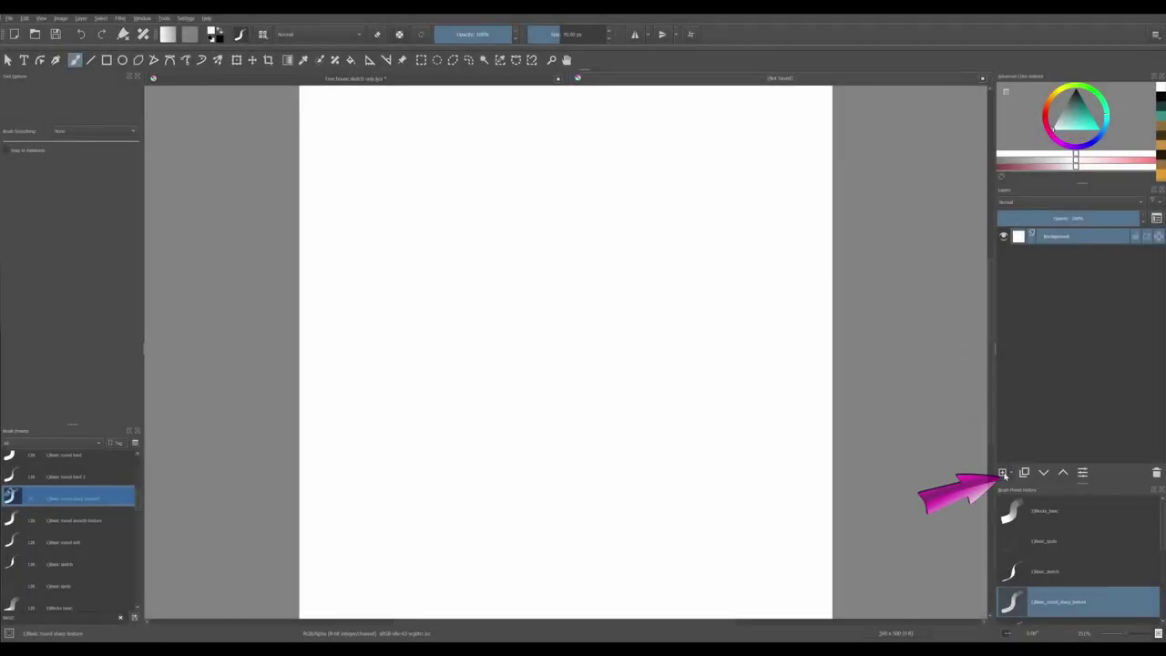
Add a new paint layer and delete the white Background layer in the brush document.
{"action": "left_click", "coordinate": [1002, 473]}
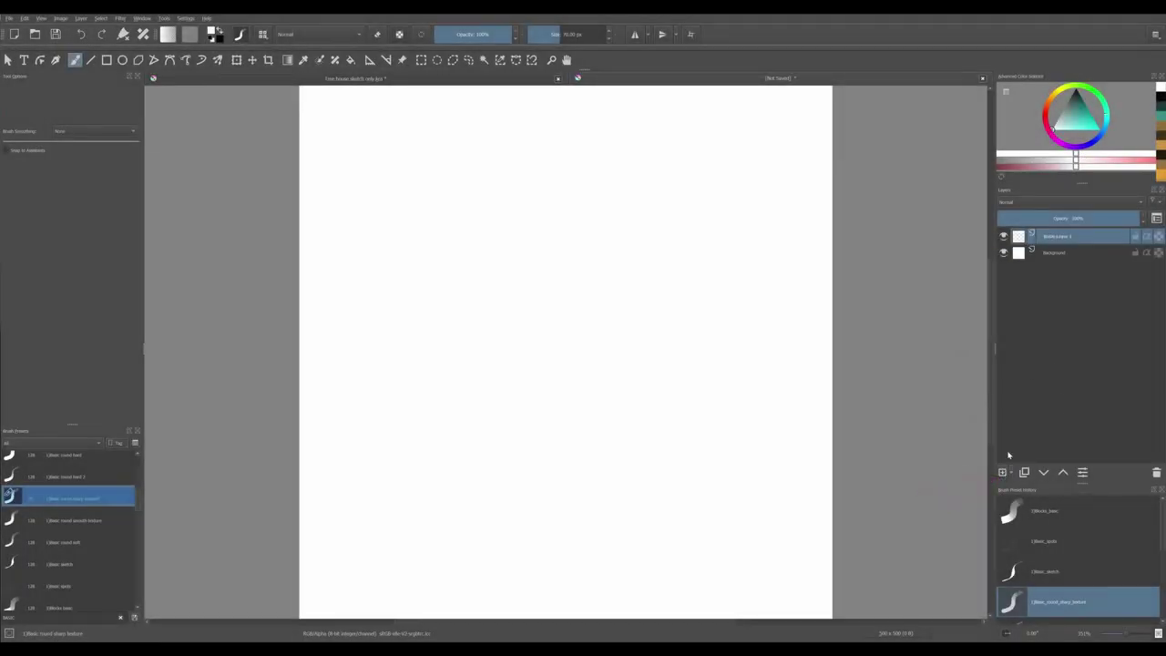
{"action": "left_click", "coordinate": [1056, 252]}
{"action": "left_click", "coordinate": [1156, 472]}
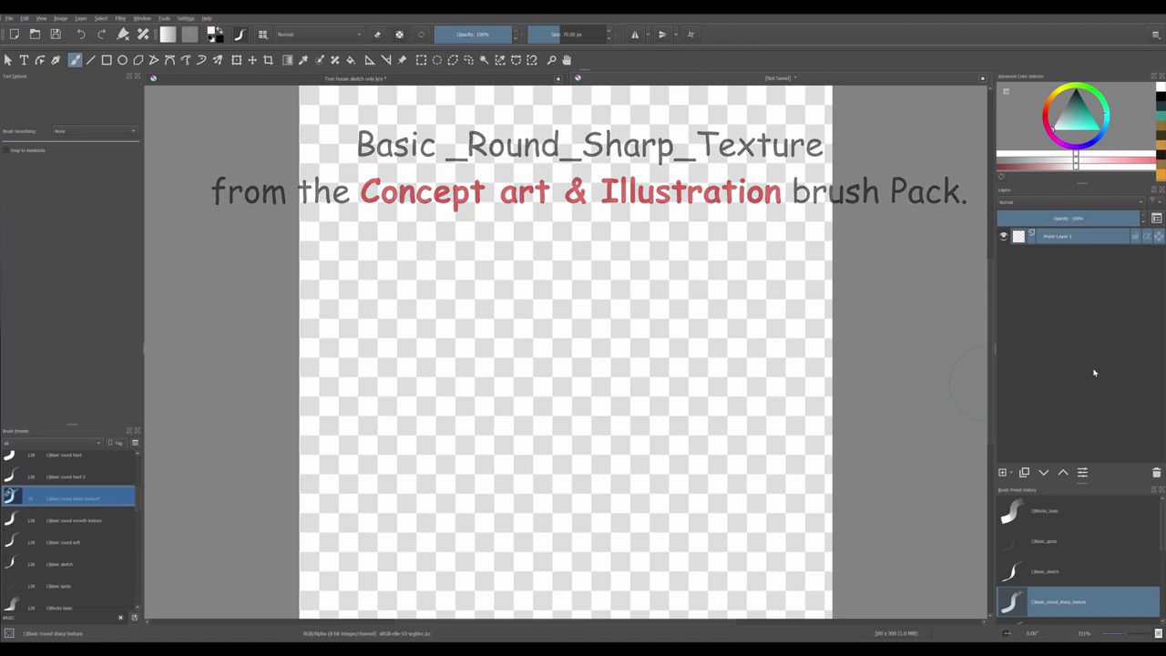
Outline jagged leaf shapes with Freehand Selection in Add mode, fill them black, then deselect.
{"action": "left_click", "coordinate": [469, 60]}
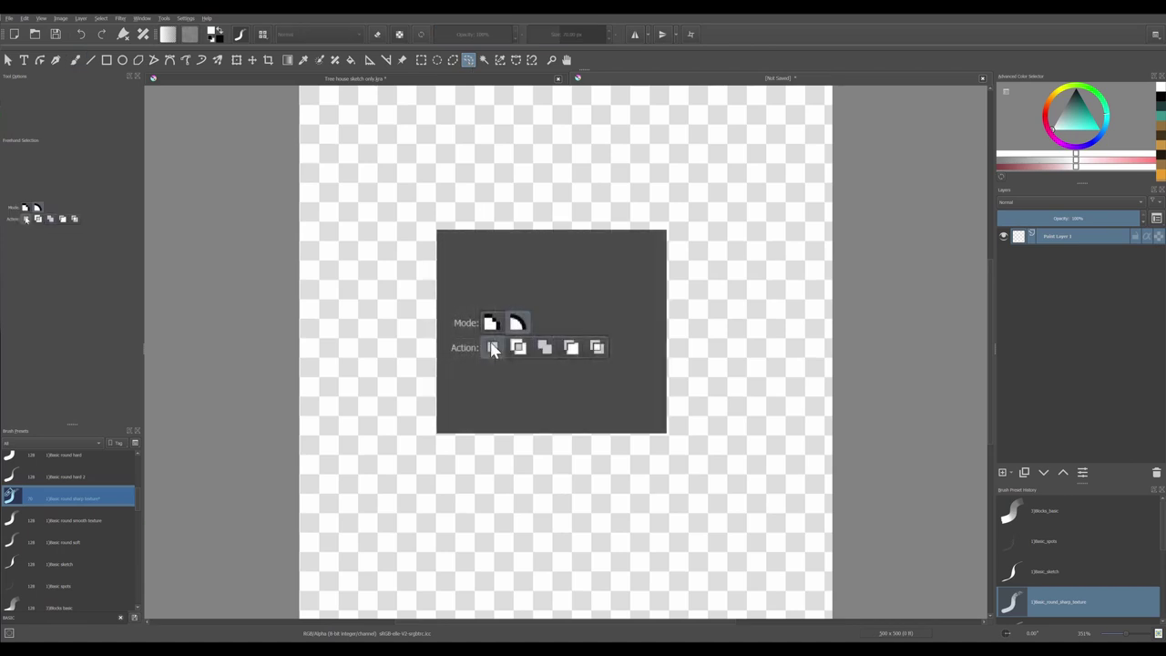
{"action": "left_click", "coordinate": [544, 349]}
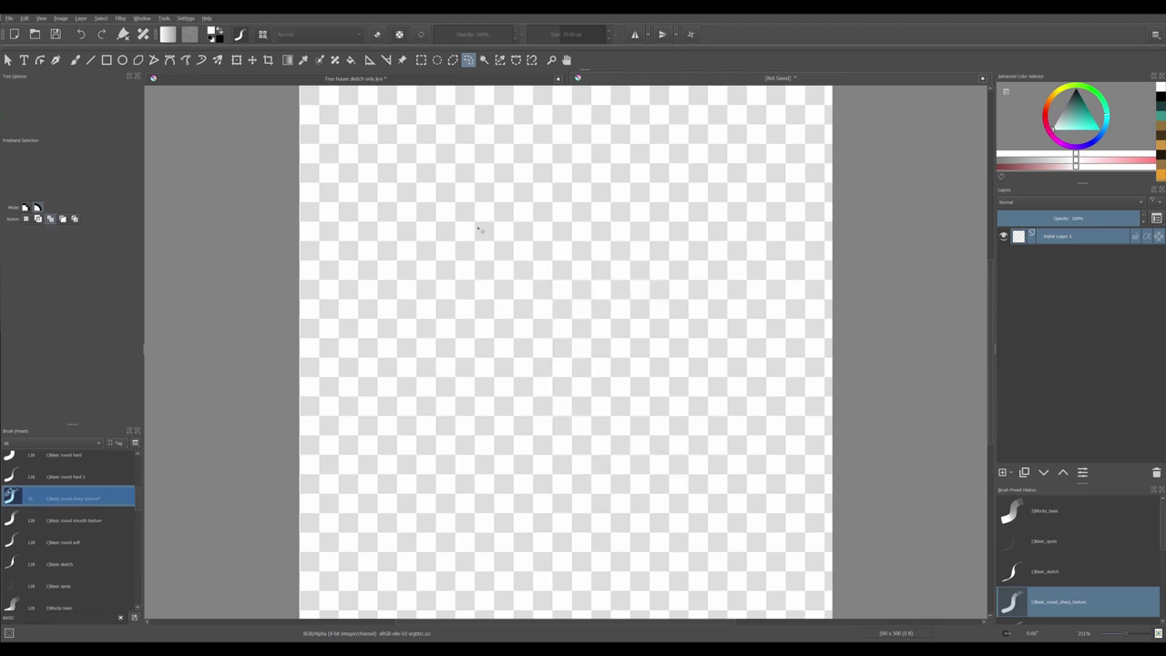
{"action": "mouse_move", "coordinate": [490, 223]}
{"action": "left_mouse_down"}
{"action": "mouse_move", "coordinate": [452, 252]}
{"action": "mouse_move", "coordinate": [460, 344]}
{"action": "mouse_move", "coordinate": [474, 305]}
{"action": "mouse_move", "coordinate": [483, 314]}
{"action": "mouse_move", "coordinate": [500, 285]}
{"action": "mouse_move", "coordinate": [498, 266]}
{"action": "mouse_move", "coordinate": [515, 268]}
{"action": "mouse_move", "coordinate": [516, 235]}
{"action": "mouse_move", "coordinate": [492, 224]}
{"action": "mouse_move", "coordinate": [583, 165]}
{"action": "mouse_move", "coordinate": [569, 183]}
{"action": "mouse_move", "coordinate": [606, 196]}
{"action": "mouse_move", "coordinate": [576, 199]}
{"action": "mouse_move", "coordinate": [595, 223]}
{"action": "mouse_move", "coordinate": [565, 210]}
{"action": "mouse_move", "coordinate": [556, 228]}
{"action": "mouse_move", "coordinate": [541, 212]}
{"action": "mouse_move", "coordinate": [535, 225]}
{"action": "mouse_move", "coordinate": [446, 202]}
{"action": "mouse_move", "coordinate": [462, 218]}
{"action": "mouse_move", "coordinate": [503, 195]}
{"action": "left_mouse_up"}
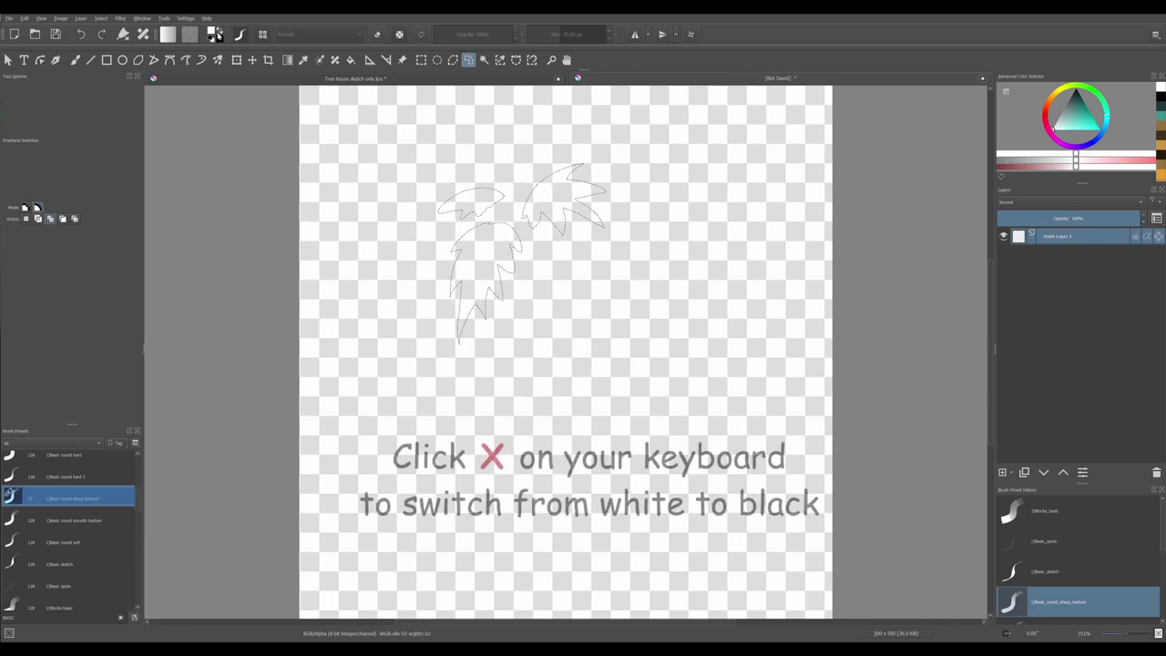
{"action": "key", "text": "x"}
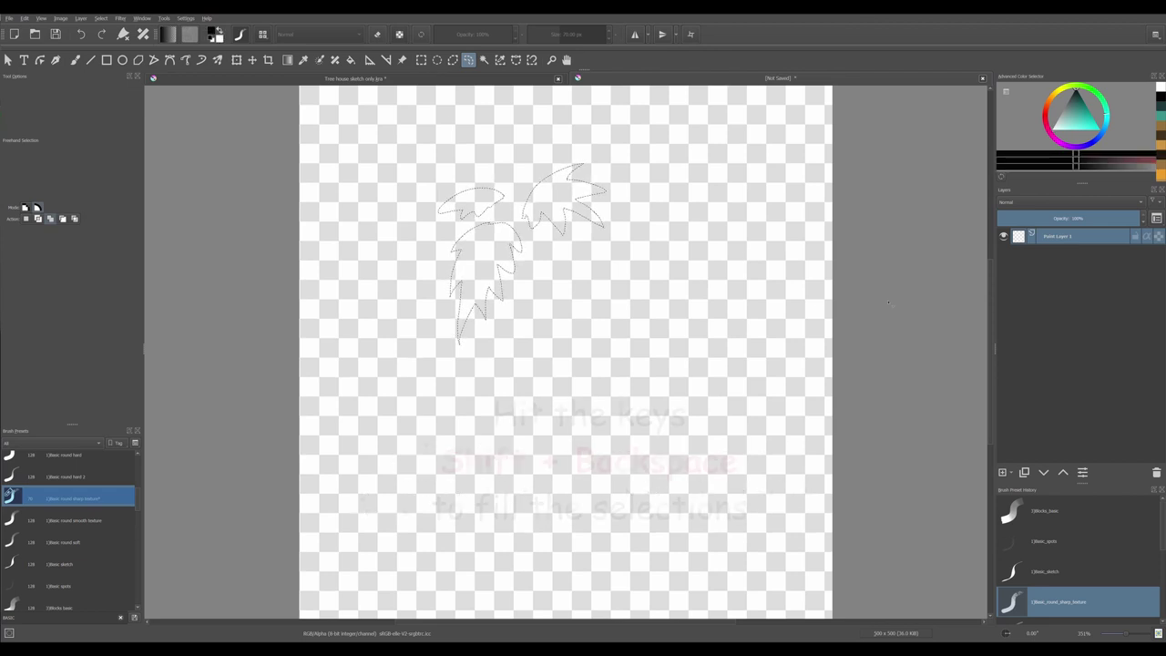
{"action": "key", "text": "shift+BackSpace"}
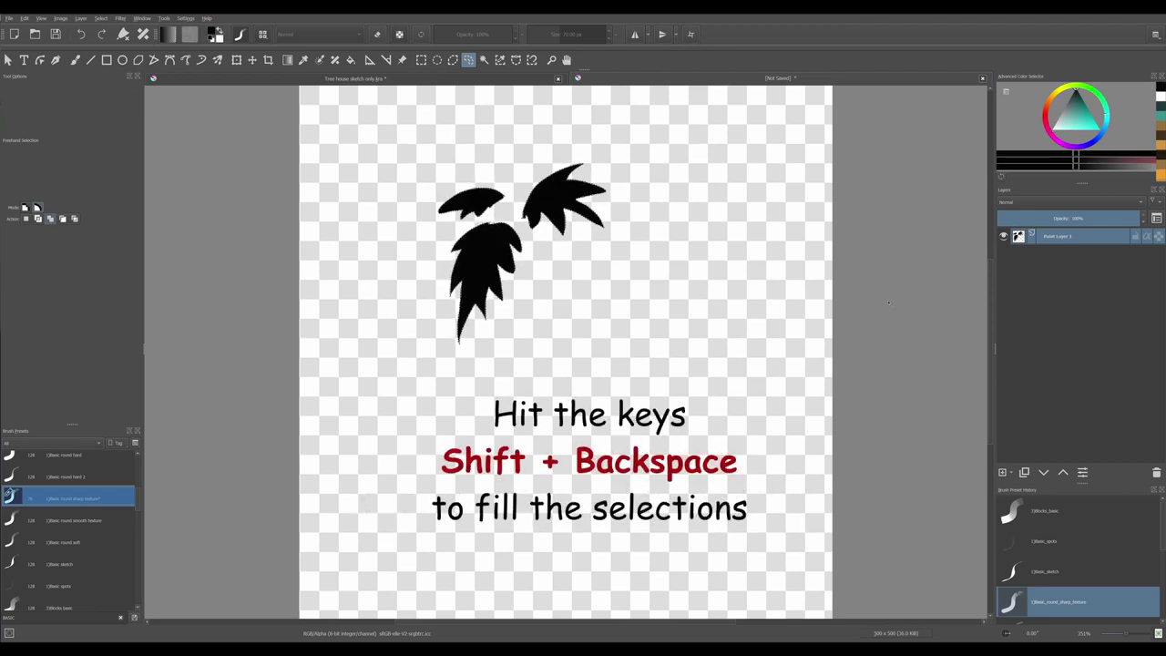
{"action": "key", "text": "ctrl+shift+a"}
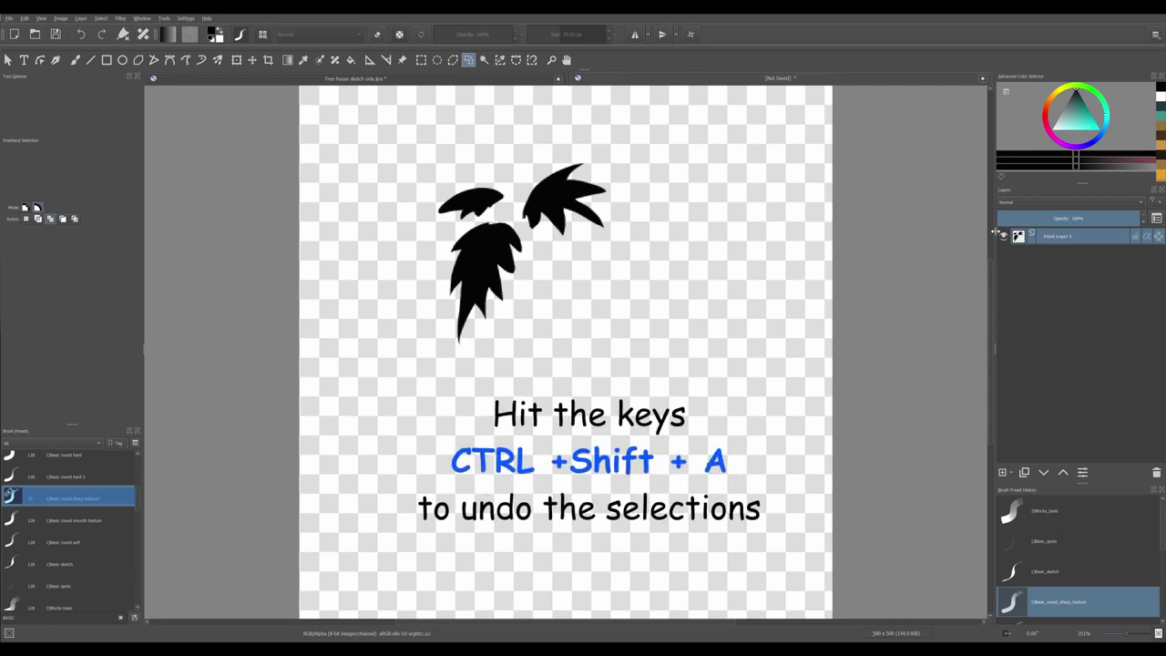
On a new Paint Layer 2, fill five more leaf outlines black around the cluster, then add Paint Layer 3.
{"action": "left_click", "coordinate": [1002, 471]}
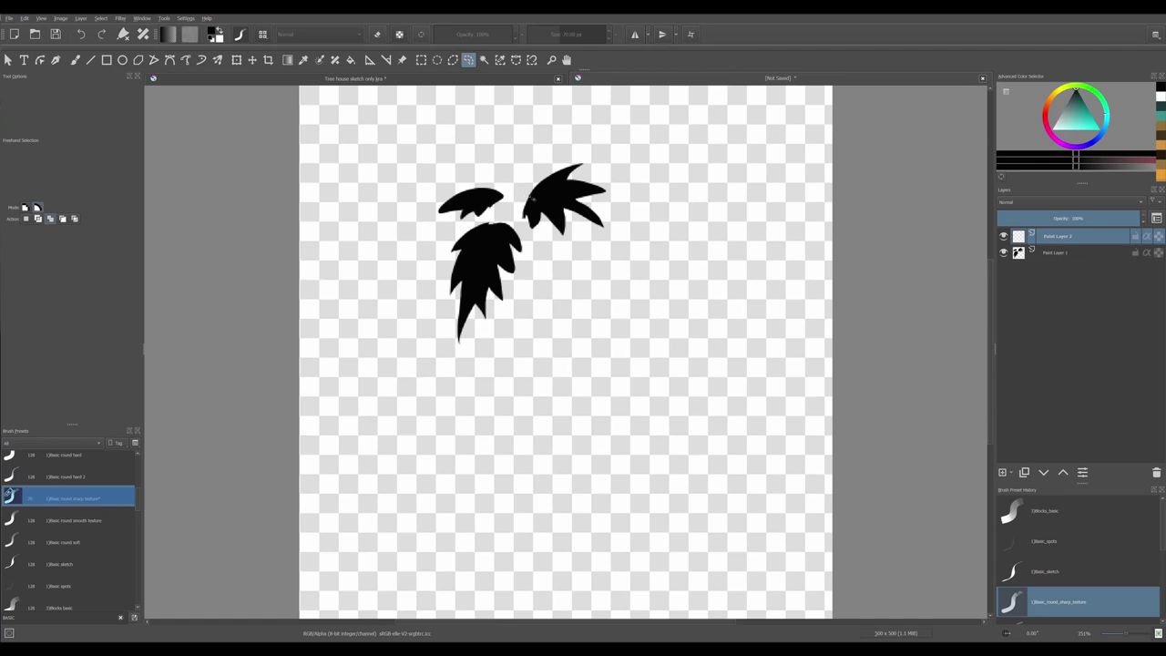
{"action": "mouse_move", "coordinate": [526, 194]}
{"action": "left_mouse_down"}
{"action": "mouse_move", "coordinate": [517, 141]}
{"action": "mouse_move", "coordinate": [528, 157]}
{"action": "mouse_move", "coordinate": [566, 132]}
{"action": "mouse_move", "coordinate": [550, 144]}
{"action": "mouse_move", "coordinate": [563, 145]}
{"action": "mouse_move", "coordinate": [549, 200]}
{"action": "mouse_move", "coordinate": [452, 160]}
{"action": "mouse_move", "coordinate": [460, 186]}
{"action": "left_mouse_up"}
{"action": "mouse_move", "coordinate": [507, 198]}
{"action": "left_mouse_down"}
{"action": "mouse_move", "coordinate": [535, 285]}
{"action": "mouse_move", "coordinate": [573, 268]}
{"action": "mouse_move", "coordinate": [510, 197]}
{"action": "mouse_move", "coordinate": [475, 255]}
{"action": "mouse_move", "coordinate": [480, 227]}
{"action": "mouse_move", "coordinate": [405, 271]}
{"action": "mouse_move", "coordinate": [408, 316]}
{"action": "mouse_move", "coordinate": [435, 304]}
{"action": "left_mouse_up"}
{"action": "left_click_drag", "start_coordinate": [466, 256], "coordinate": [505, 233]}
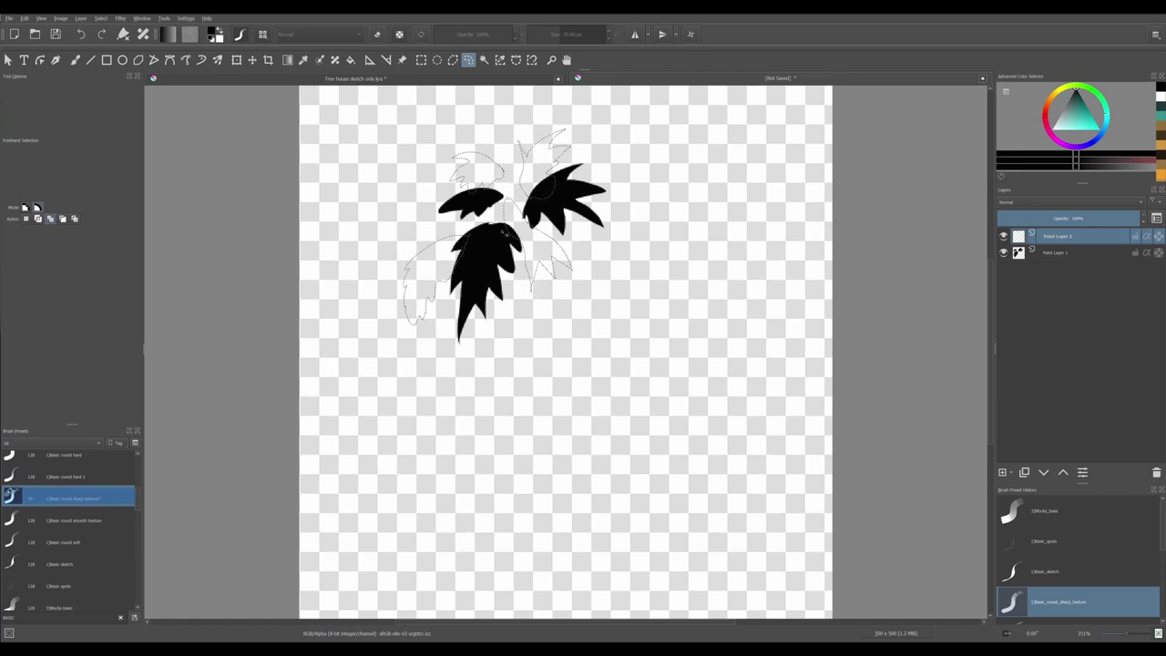
{"action": "mouse_move", "coordinate": [610, 170]}
{"action": "left_mouse_down"}
{"action": "mouse_move", "coordinate": [617, 181]}
{"action": "mouse_move", "coordinate": [599, 176]}
{"action": "left_mouse_up"}
{"action": "mouse_move", "coordinate": [499, 143]}
{"action": "left_mouse_down"}
{"action": "mouse_move", "coordinate": [493, 164]}
{"action": "mouse_move", "coordinate": [510, 155]}
{"action": "left_mouse_up"}
{"action": "key", "text": "shift+BackSpace"}
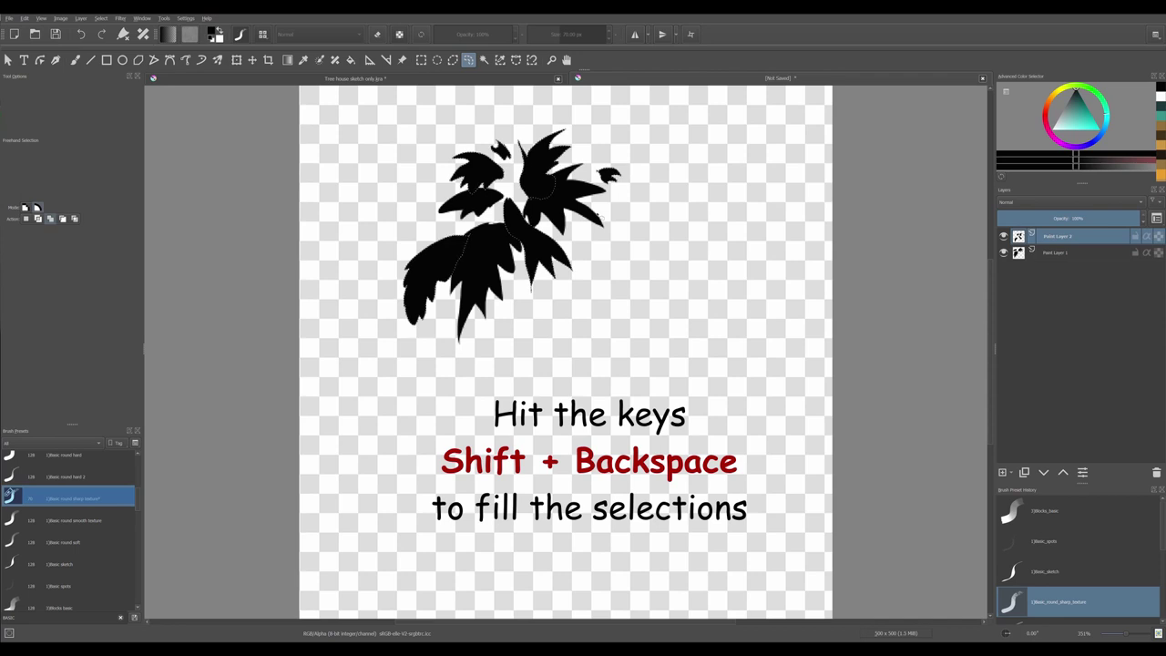
{"action": "key", "text": "ctrl+shift+a"}
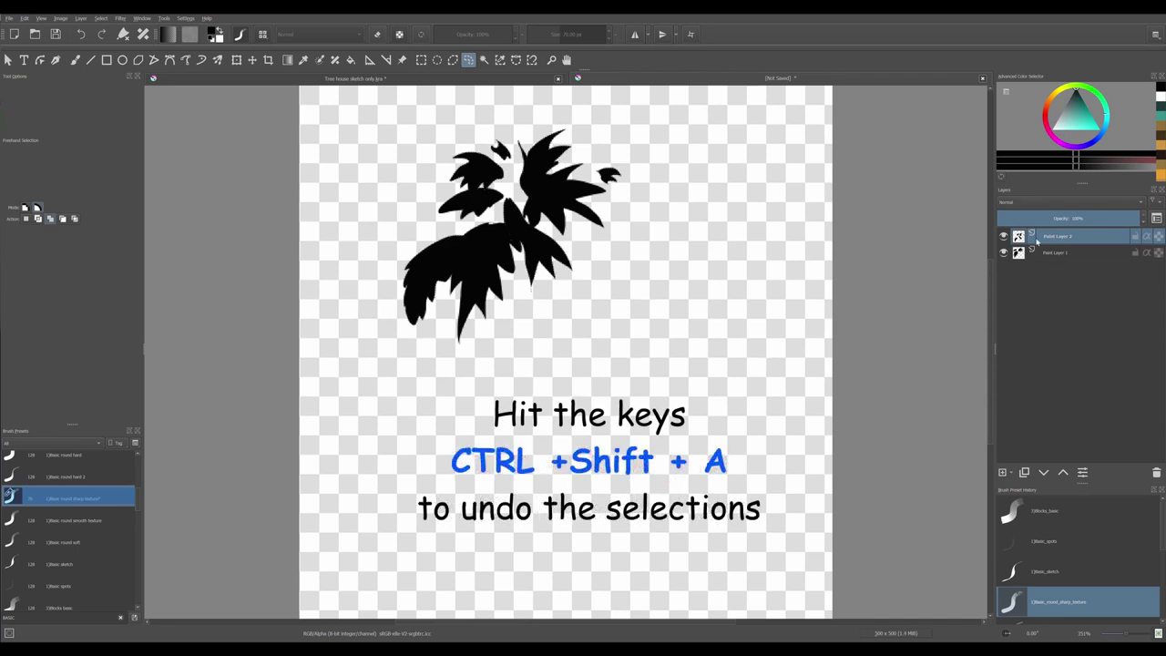
{"action": "left_click", "coordinate": [1003, 472]}
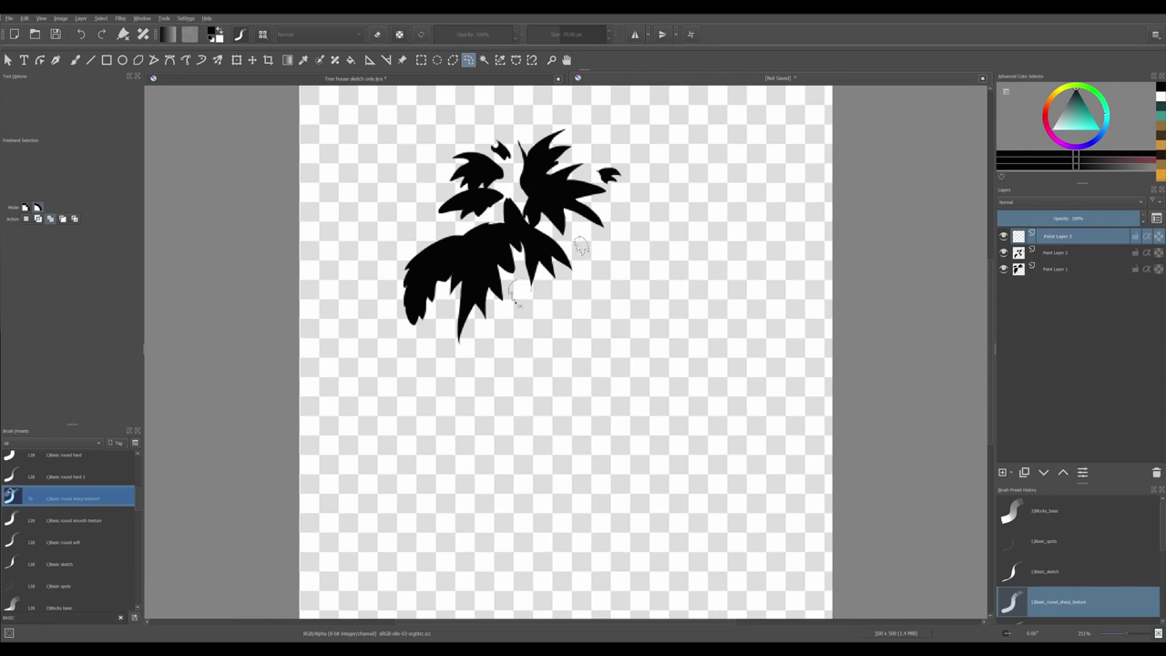
On Paint Layer 3, outline small leaves around the foliage, fill them black, and deselect.
{"action": "left_click_drag", "start_coordinate": [517, 285], "coordinate": [516, 288]}
{"action": "mouse_move", "coordinate": [431, 219]}
{"action": "left_mouse_down"}
{"action": "mouse_move", "coordinate": [381, 256]}
{"action": "mouse_move", "coordinate": [390, 273]}
{"action": "mouse_move", "coordinate": [440, 227]}
{"action": "mouse_move", "coordinate": [400, 157]}
{"action": "mouse_move", "coordinate": [393, 189]}
{"action": "mouse_move", "coordinate": [446, 181]}
{"action": "left_mouse_up"}
{"action": "mouse_move", "coordinate": [516, 141]}
{"action": "left_mouse_down"}
{"action": "mouse_move", "coordinate": [543, 121]}
{"action": "mouse_move", "coordinate": [565, 127]}
{"action": "mouse_move", "coordinate": [494, 144]}
{"action": "mouse_move", "coordinate": [427, 131]}
{"action": "mouse_move", "coordinate": [433, 148]}
{"action": "mouse_move", "coordinate": [506, 167]}
{"action": "mouse_move", "coordinate": [495, 123]}
{"action": "left_mouse_up"}
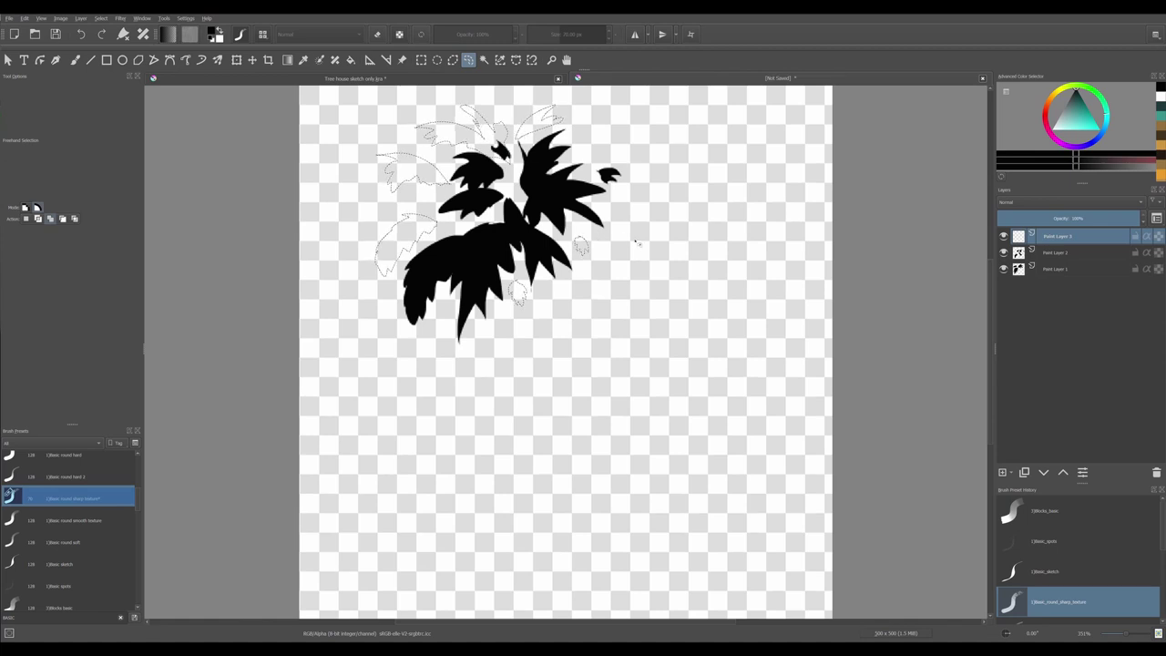
{"action": "mouse_move", "coordinate": [608, 208]}
{"action": "left_mouse_down"}
{"action": "mouse_move", "coordinate": [640, 219]}
{"action": "mouse_move", "coordinate": [618, 240]}
{"action": "left_mouse_up"}
{"action": "mouse_move", "coordinate": [551, 287]}
{"action": "left_mouse_down"}
{"action": "mouse_move", "coordinate": [563, 331]}
{"action": "mouse_move", "coordinate": [565, 306]}
{"action": "mouse_move", "coordinate": [579, 341]}
{"action": "mouse_move", "coordinate": [582, 323]}
{"action": "mouse_move", "coordinate": [582, 359]}
{"action": "mouse_move", "coordinate": [594, 309]}
{"action": "mouse_move", "coordinate": [608, 324]}
{"action": "mouse_move", "coordinate": [602, 297]}
{"action": "mouse_move", "coordinate": [632, 298]}
{"action": "mouse_move", "coordinate": [584, 289]}
{"action": "mouse_move", "coordinate": [582, 275]}
{"action": "mouse_move", "coordinate": [554, 279]}
{"action": "mouse_move", "coordinate": [556, 303]}
{"action": "mouse_move", "coordinate": [517, 321]}
{"action": "mouse_move", "coordinate": [525, 312]}
{"action": "mouse_move", "coordinate": [509, 350]}
{"action": "mouse_move", "coordinate": [521, 333]}
{"action": "mouse_move", "coordinate": [544, 365]}
{"action": "mouse_move", "coordinate": [538, 310]}
{"action": "left_mouse_up"}
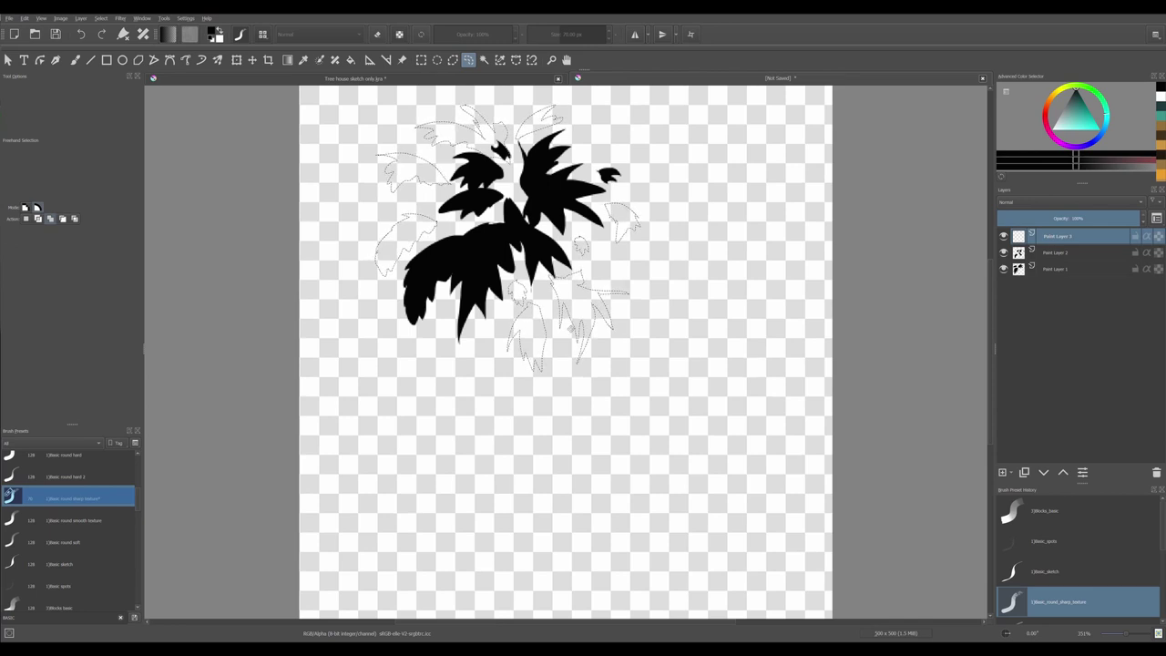
{"action": "key", "text": "shift+BackSpace"}
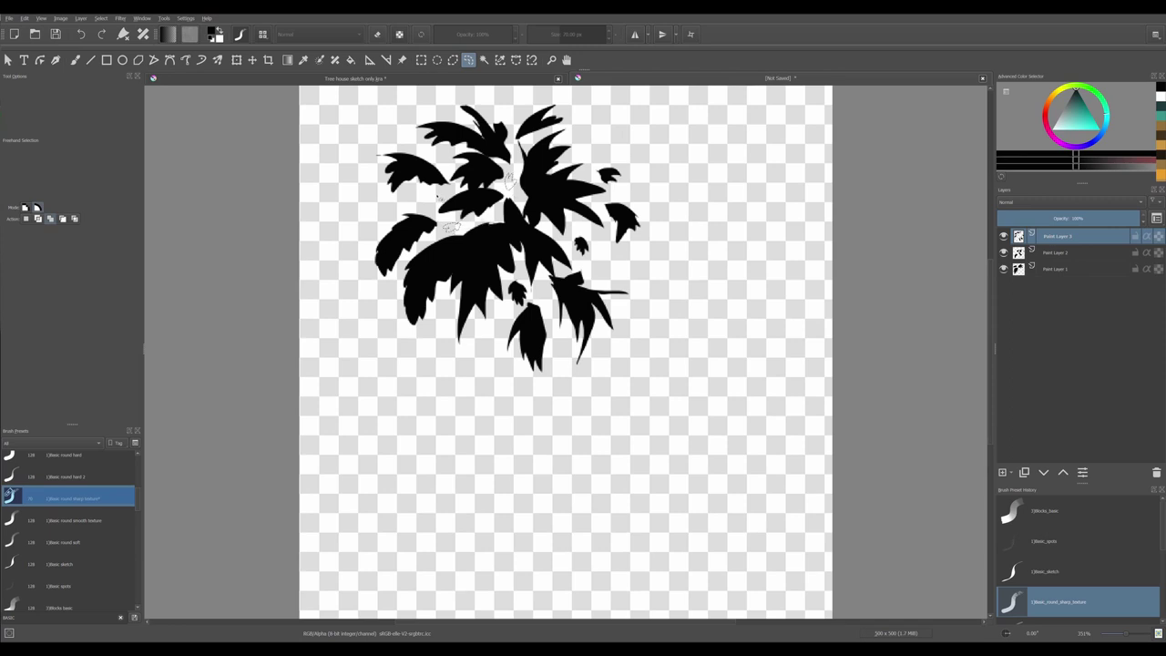
{"action": "key", "text": "shift+BackSpace"}
{"action": "key", "text": "ctrl+shift+a"}
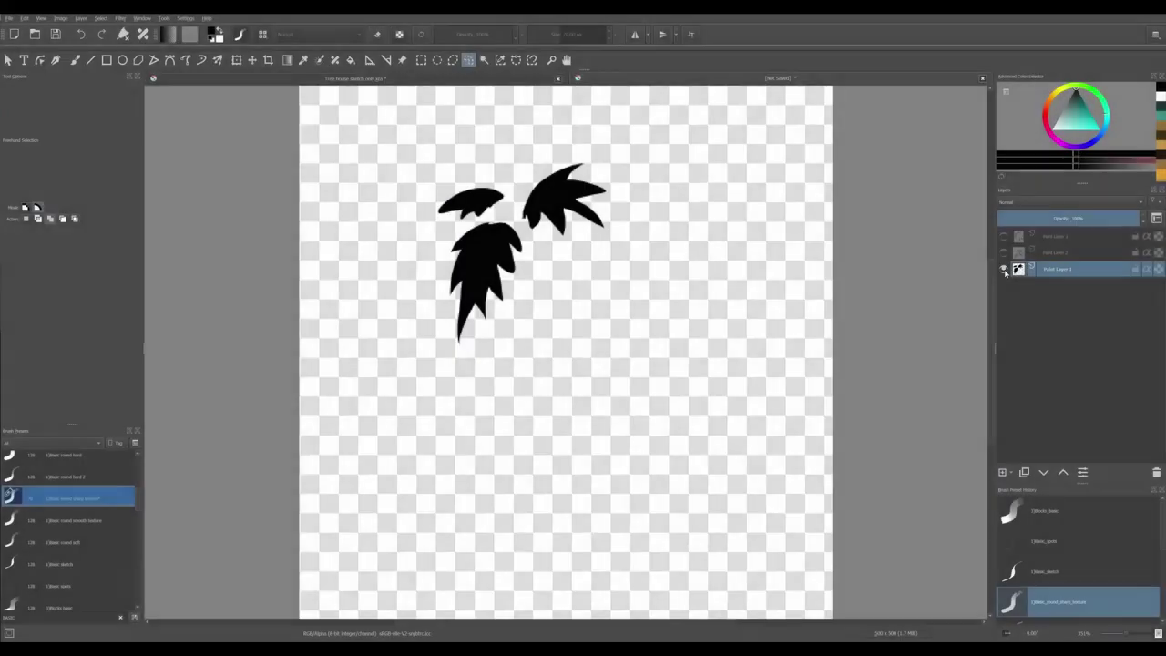
Turn visibility back on for Paint Layer 2 and Paint Layer 3.
{"action": "left_click", "coordinate": [1003, 252]}
{"action": "left_click", "coordinate": [1004, 236]}
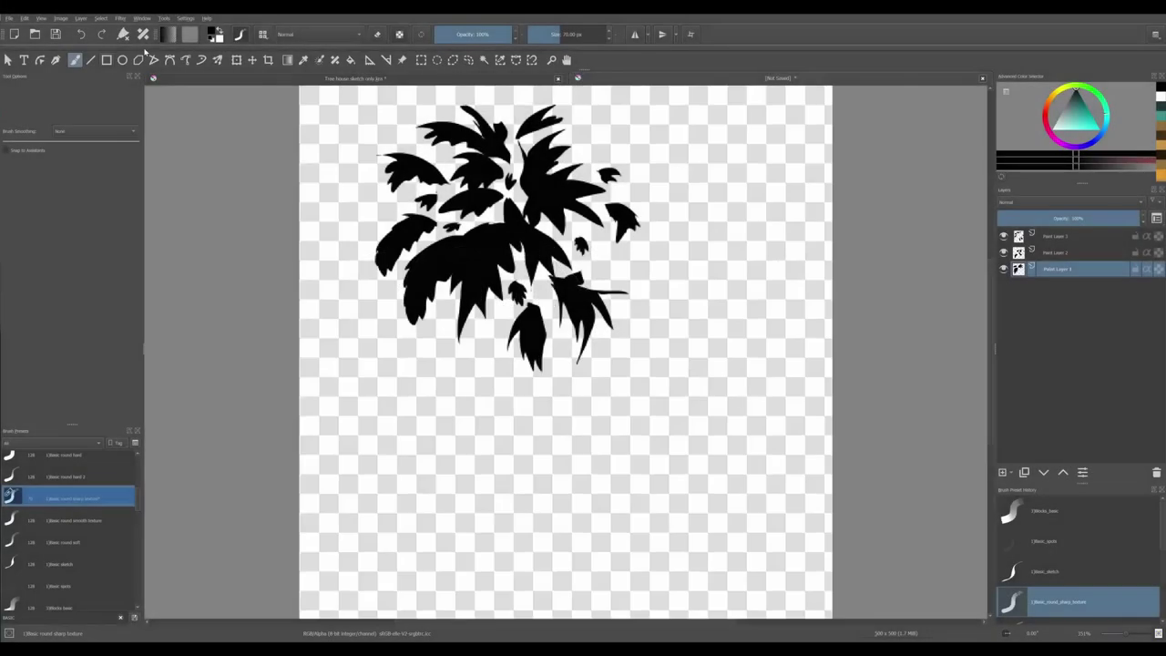
Open the Brush Editor on the Predefined brush tip page.
{"action": "left_click", "coordinate": [240, 34]}
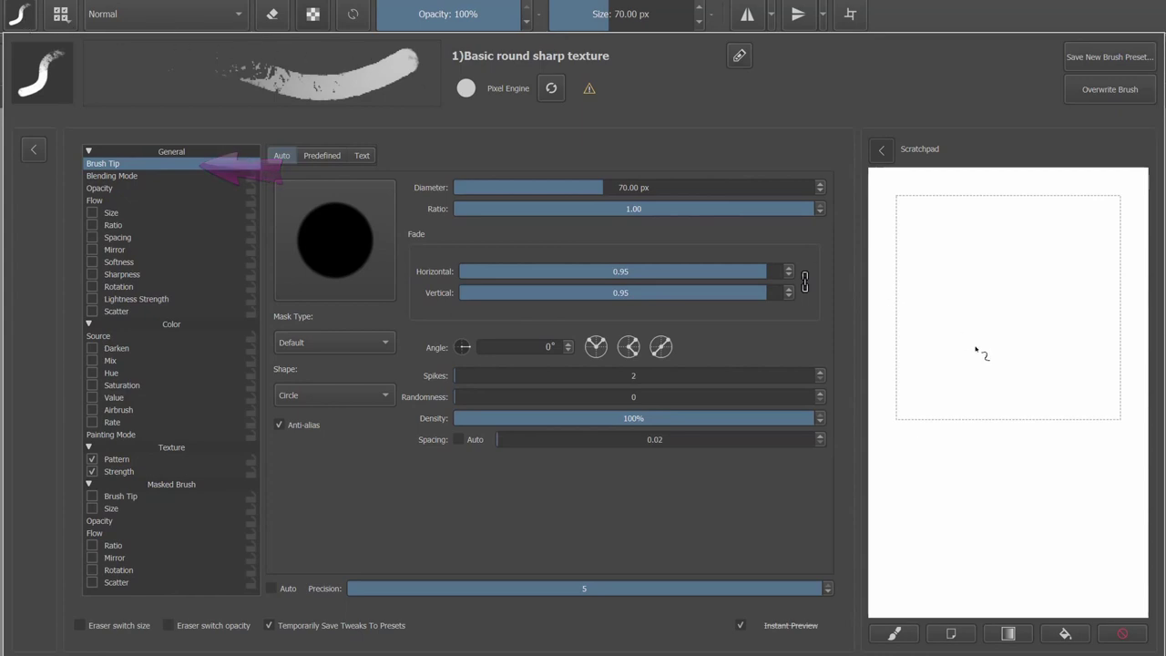
{"action": "left_click", "coordinate": [327, 155]}
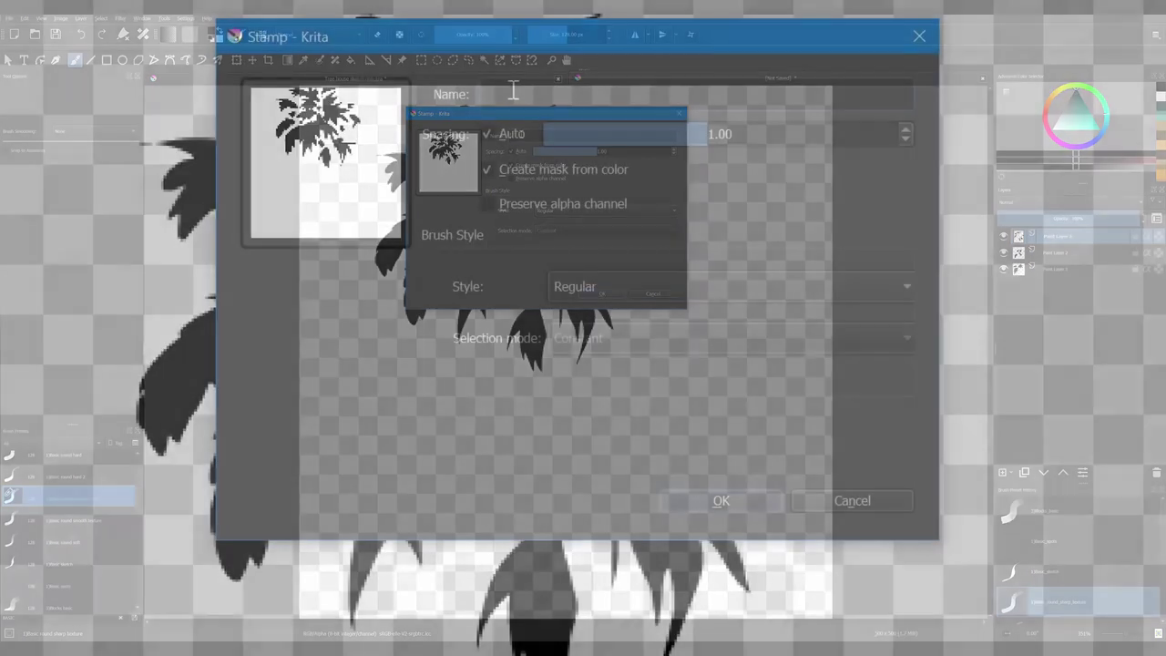
Name the stamp CH_Leaves, set Style to Animated and Selection mode to Random, and create it.
{"action": "type", "text": "CH"}
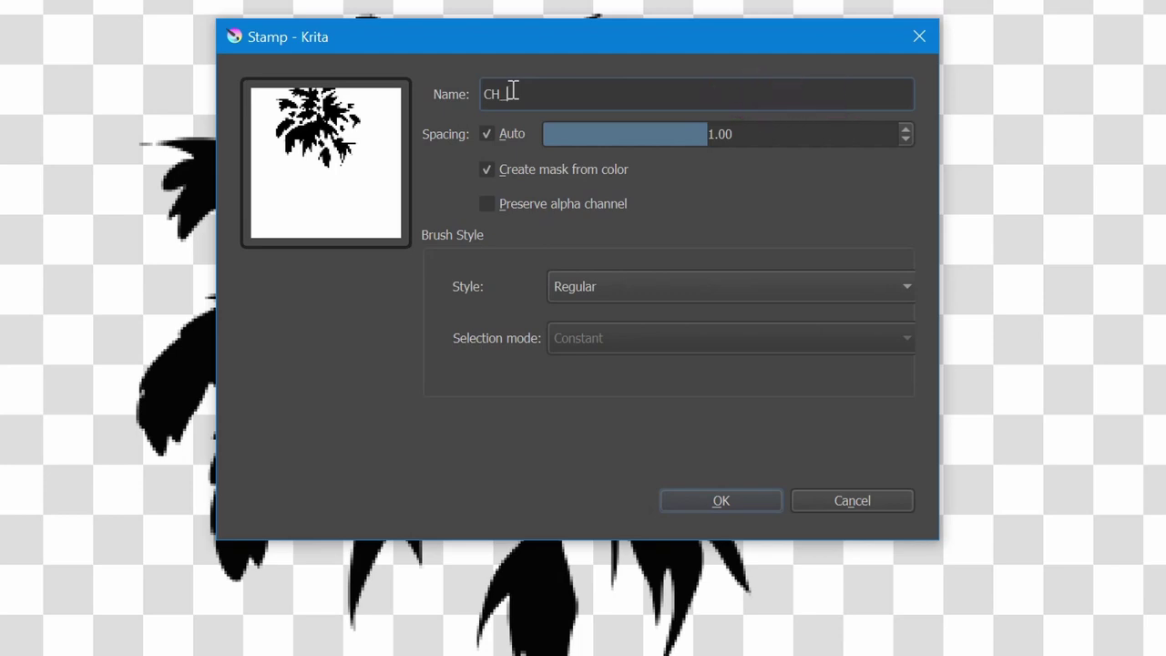
{"action": "type", "text": "_Leaves"}
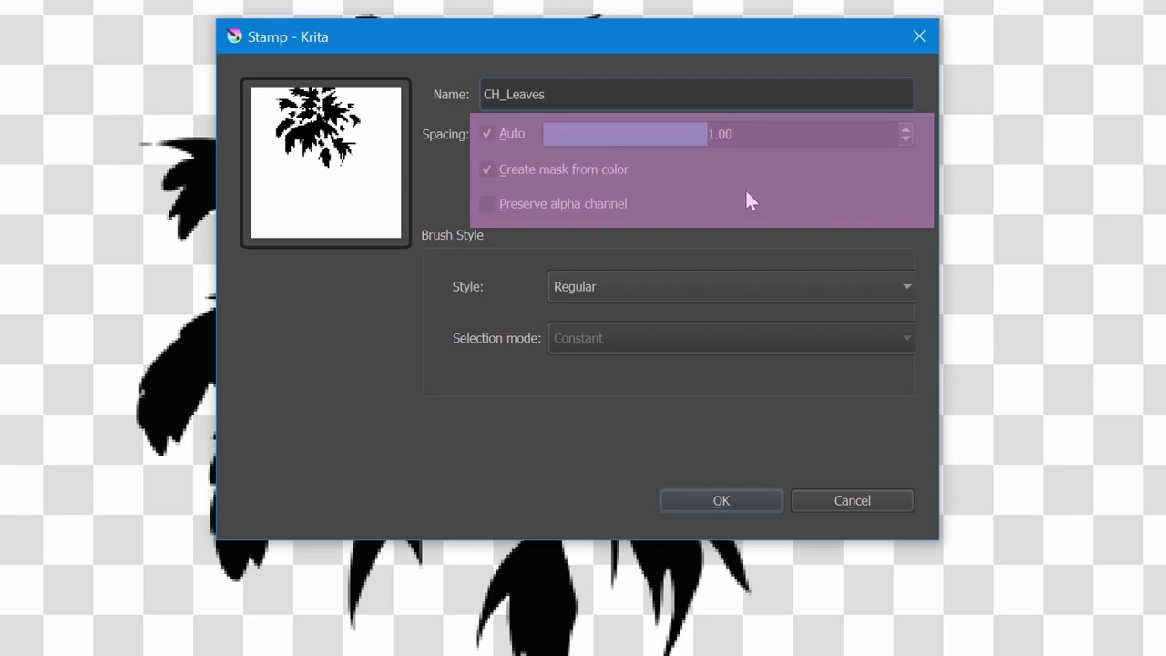
{"action": "left_click", "coordinate": [899, 288]}
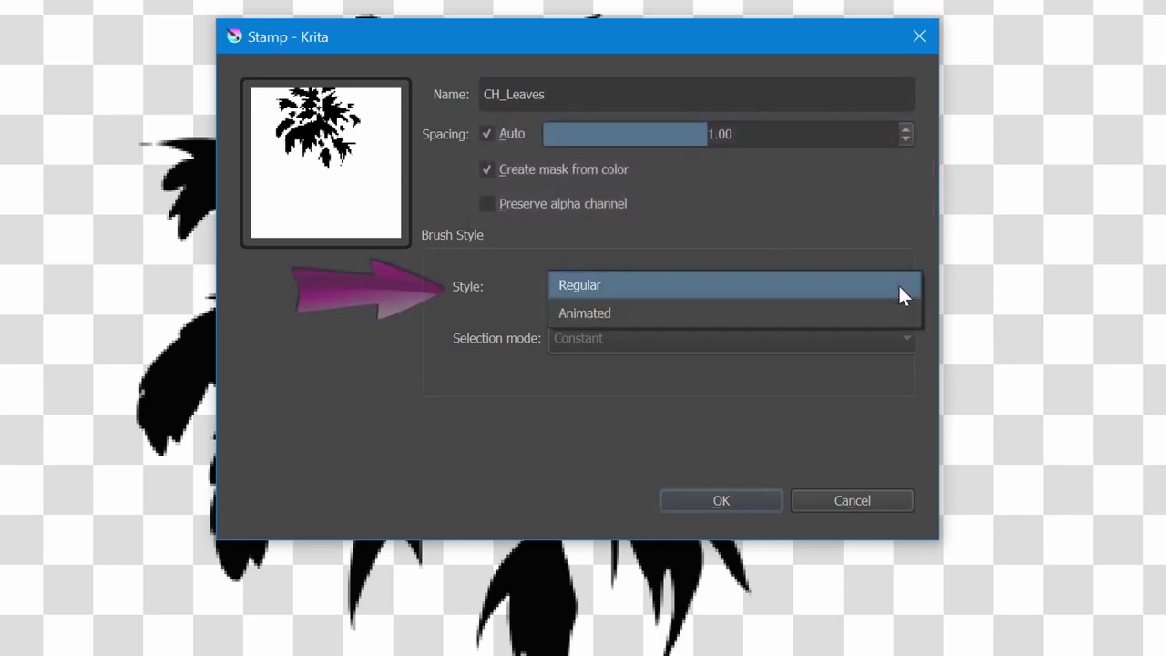
{"action": "left_click", "coordinate": [690, 311]}
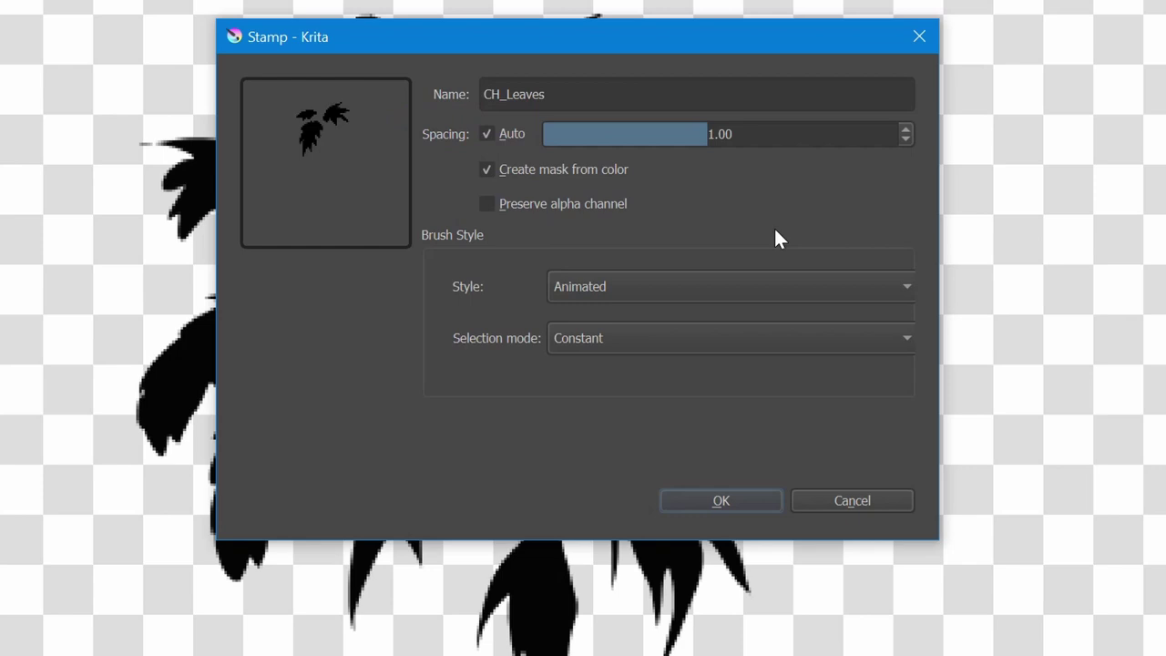
{"action": "left_click", "coordinate": [873, 338]}
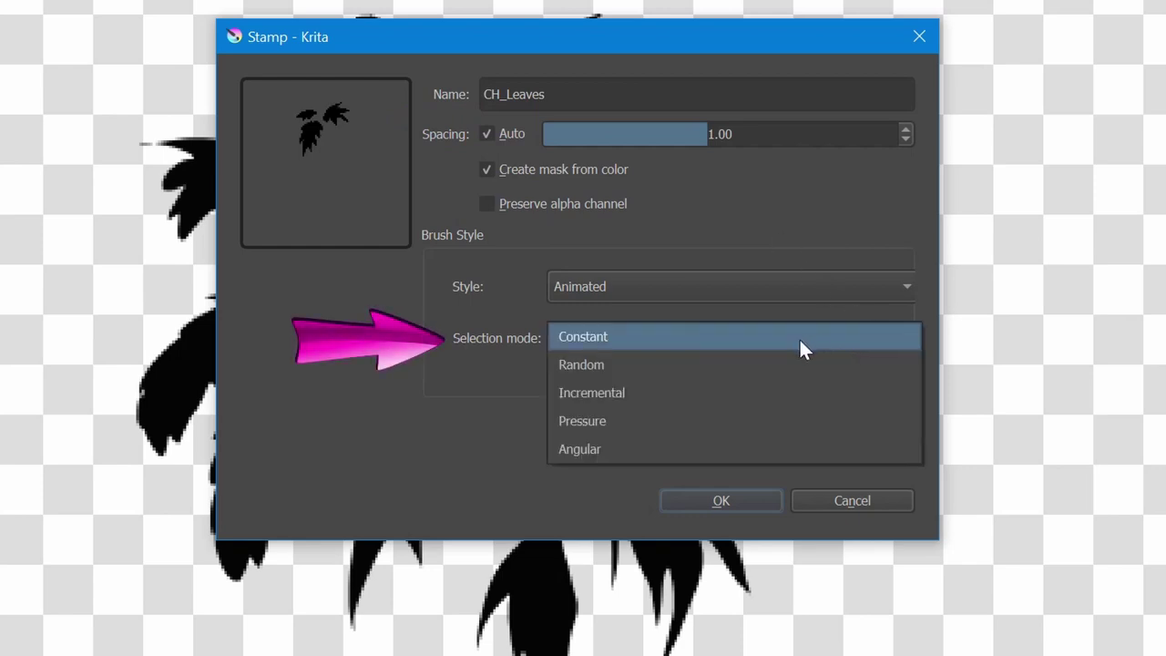
{"action": "left_click", "coordinate": [592, 366]}
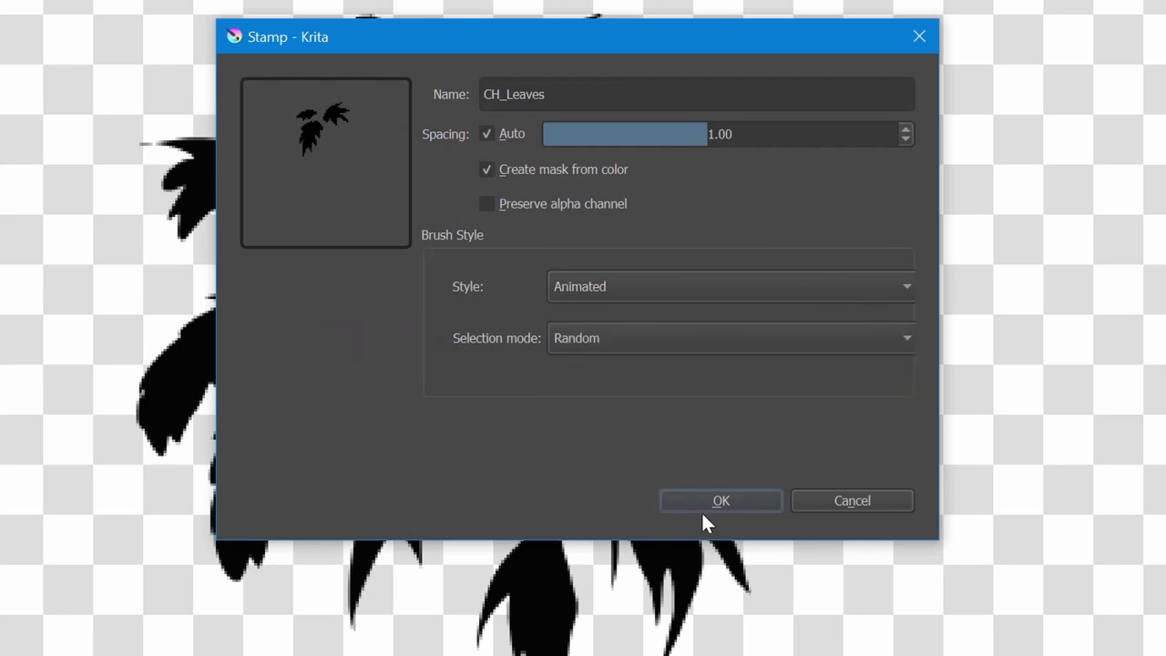
{"action": "left_click", "coordinate": [720, 501]}
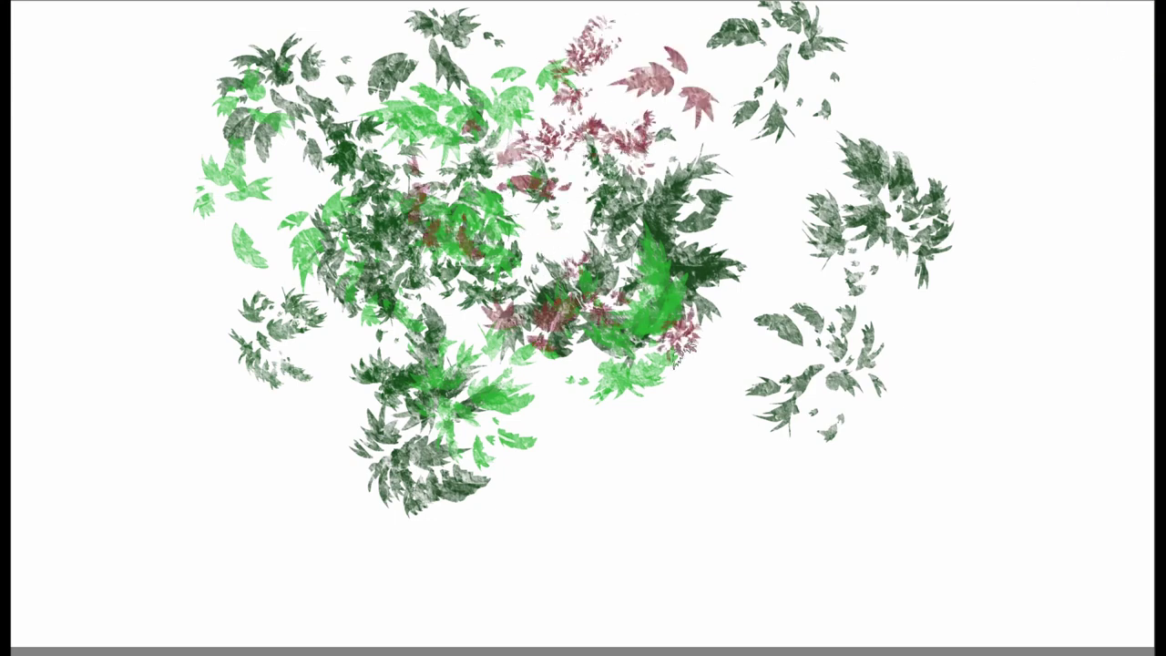
Stamp muted red leaves across the centre and light-green leaves over the upper centre.
{"action": "mouse_move", "coordinate": [645, 47]}
{"action": "left_mouse_down"}
{"action": "mouse_move", "coordinate": [523, 208]}
{"action": "mouse_move", "coordinate": [447, 159]}
{"action": "mouse_move", "coordinate": [335, 306]}
{"action": "mouse_move", "coordinate": [585, 422]}
{"action": "left_mouse_up"}
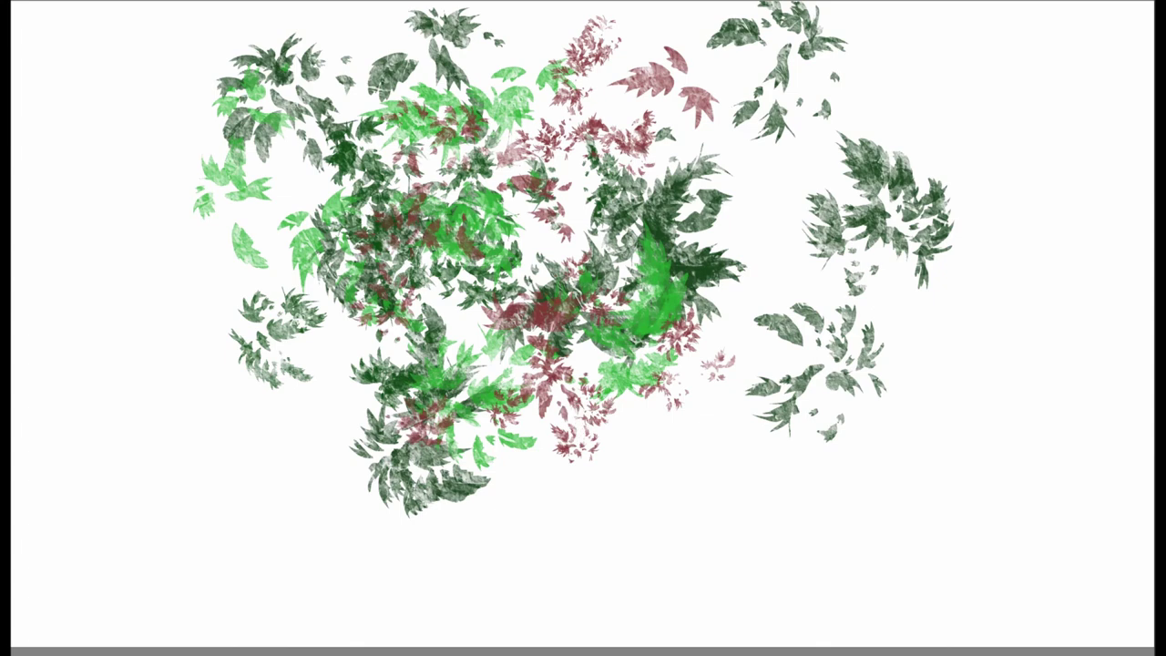
{"action": "left_click_drag", "start_coordinate": [528, 91], "coordinate": [676, 162]}
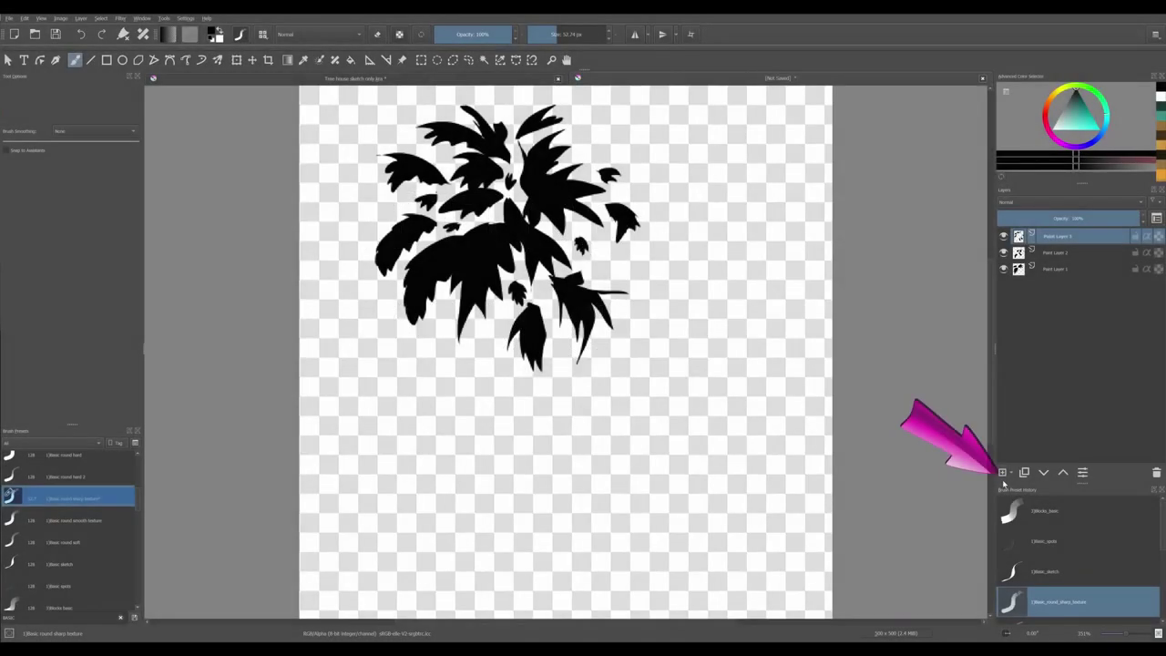
Add a new paint layer on top and hide Paint Layers 1, 2 and 3.
{"action": "left_click", "coordinate": [1002, 471]}
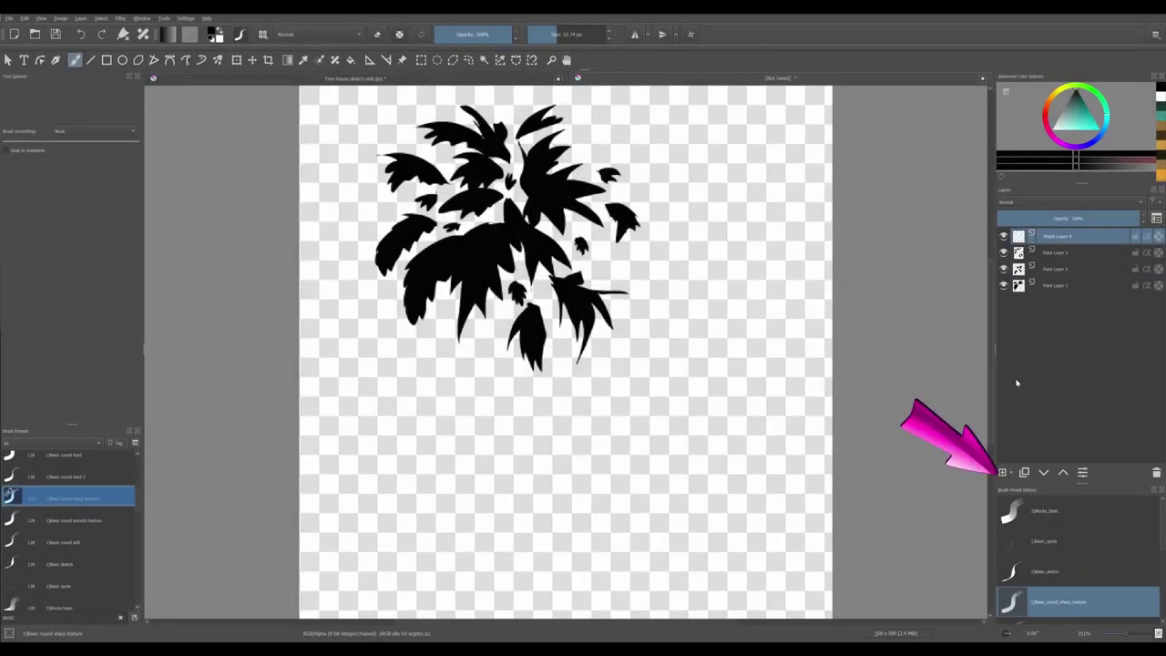
{"action": "left_click", "coordinate": [1003, 252]}
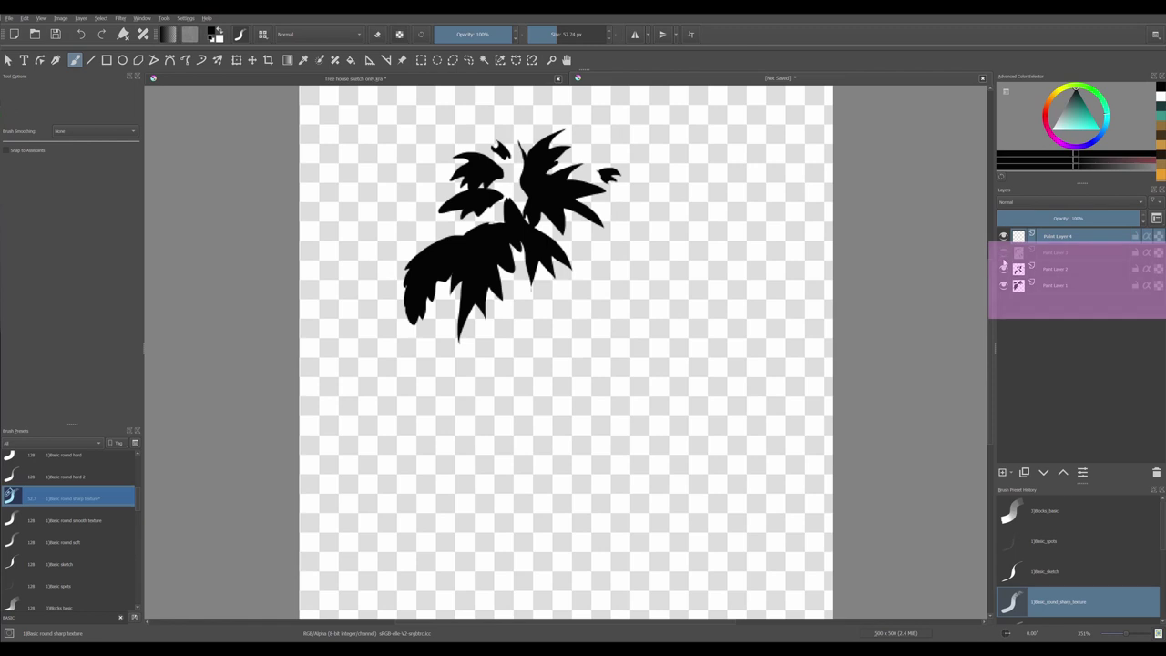
{"action": "left_click", "coordinate": [1004, 269]}
{"action": "left_click", "coordinate": [1004, 285]}
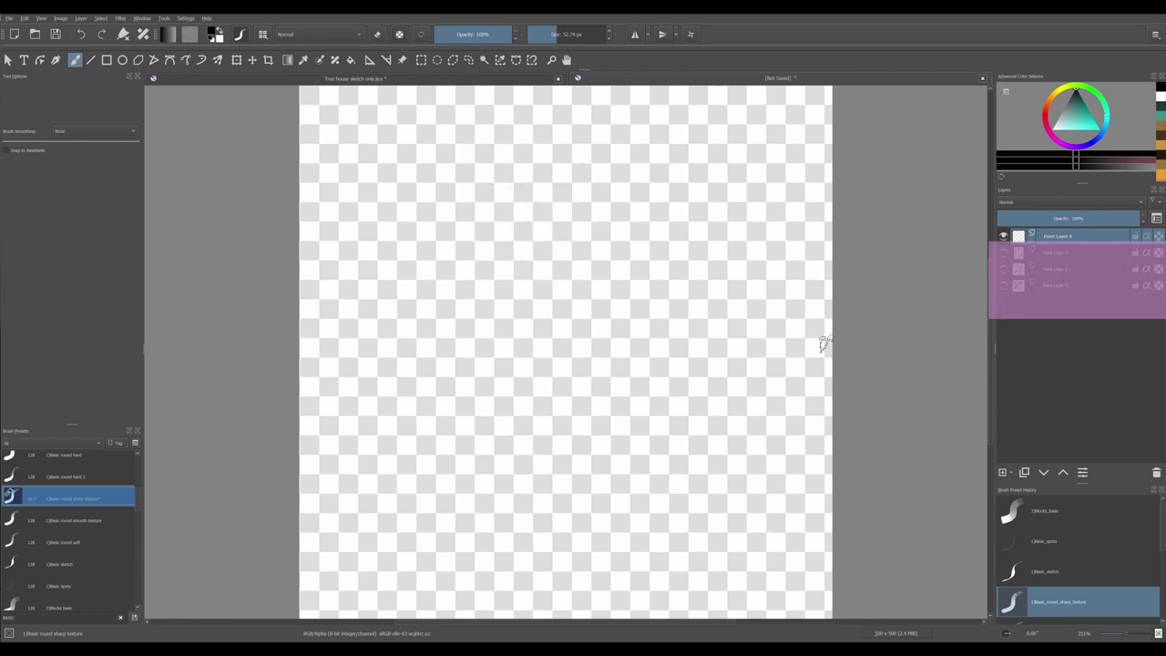
Enlarge the brush, stamp a test row of leaf clusters, then undo the test strokes.
{"action": "left_click", "coordinate": [563, 35]}
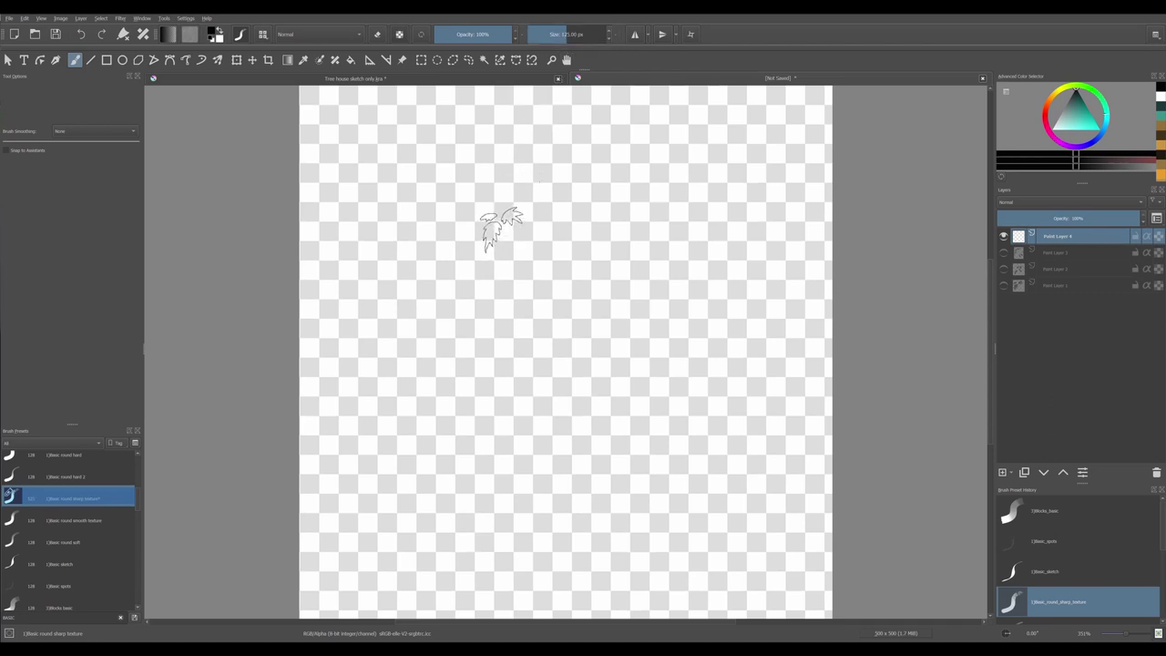
{"action": "left_click", "coordinate": [487, 196]}
{"action": "mouse_move", "coordinate": [533, 208]}
{"action": "left_mouse_down"}
{"action": "mouse_move", "coordinate": [607, 252]}
{"action": "mouse_move", "coordinate": [626, 218]}
{"action": "left_mouse_up"}
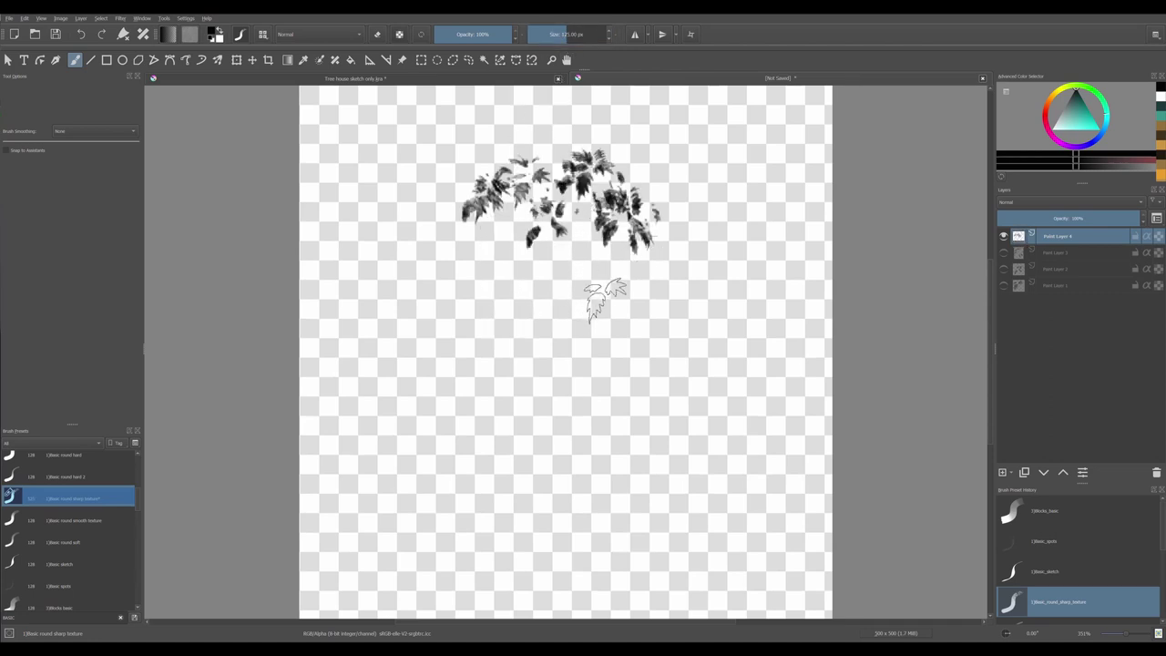
{"action": "key", "text": "ctrl+z"}
{"action": "key", "text": "ctrl+z"}
{"action": "key", "text": "ctrl+z"}
{"action": "key", "text": "ctrl+z"}
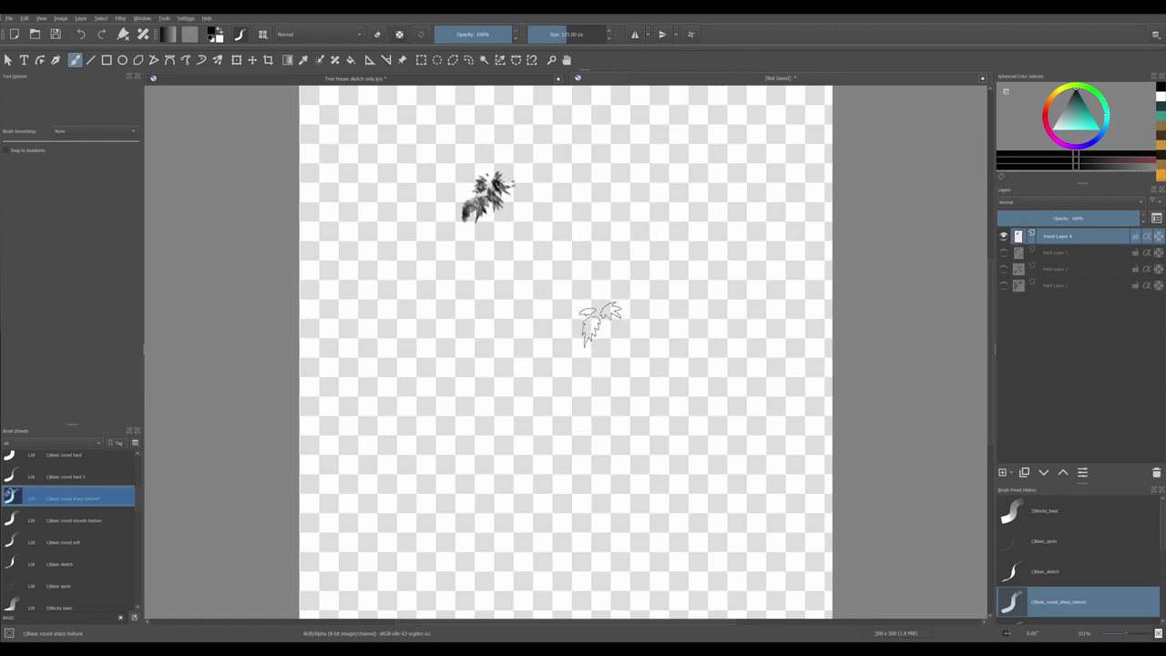
Show the Brush Tip settings in the Brush Editor, test leaf stamps on the scratchpad, then clear it.
{"action": "left_click", "coordinate": [239, 35]}
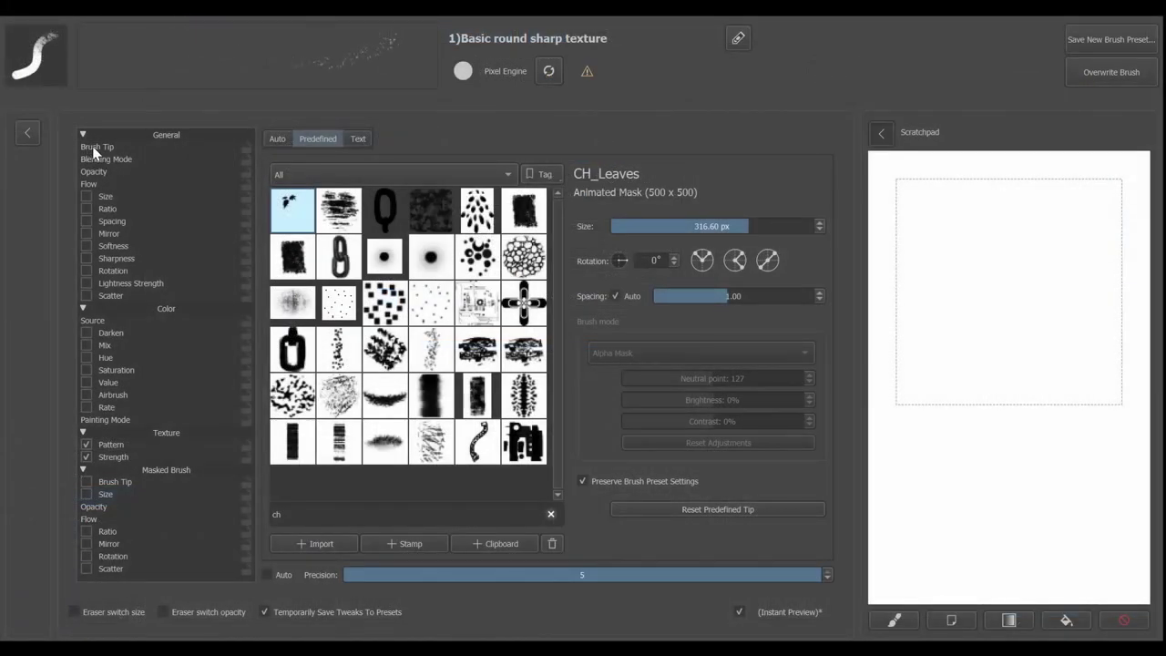
{"action": "left_click", "coordinate": [94, 148]}
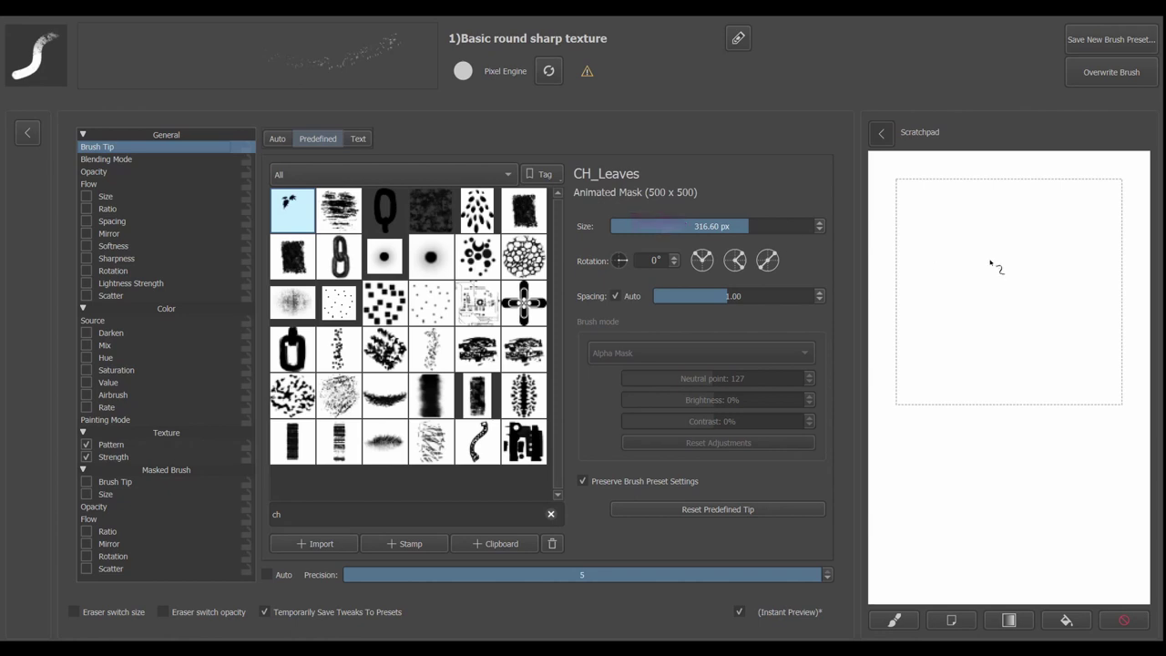
{"action": "left_click", "coordinate": [949, 208]}
{"action": "left_click", "coordinate": [975, 247]}
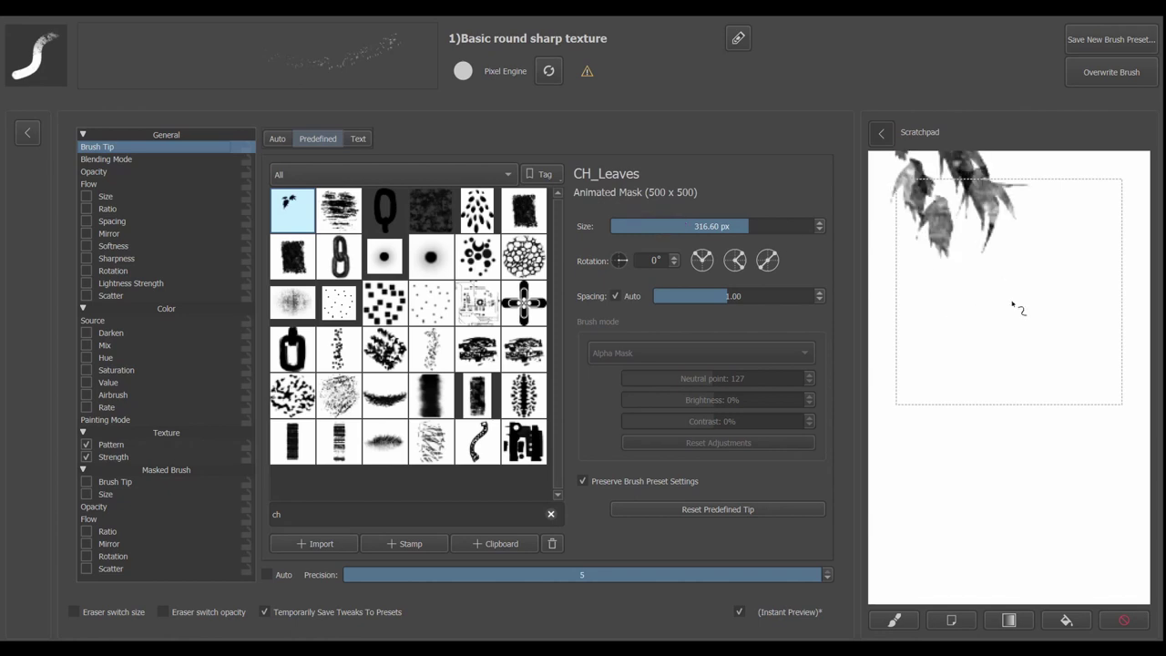
{"action": "left_click", "coordinate": [1014, 307]}
{"action": "left_click", "coordinate": [1038, 269]}
{"action": "left_click", "coordinate": [1056, 325]}
{"action": "left_click", "coordinate": [953, 364]}
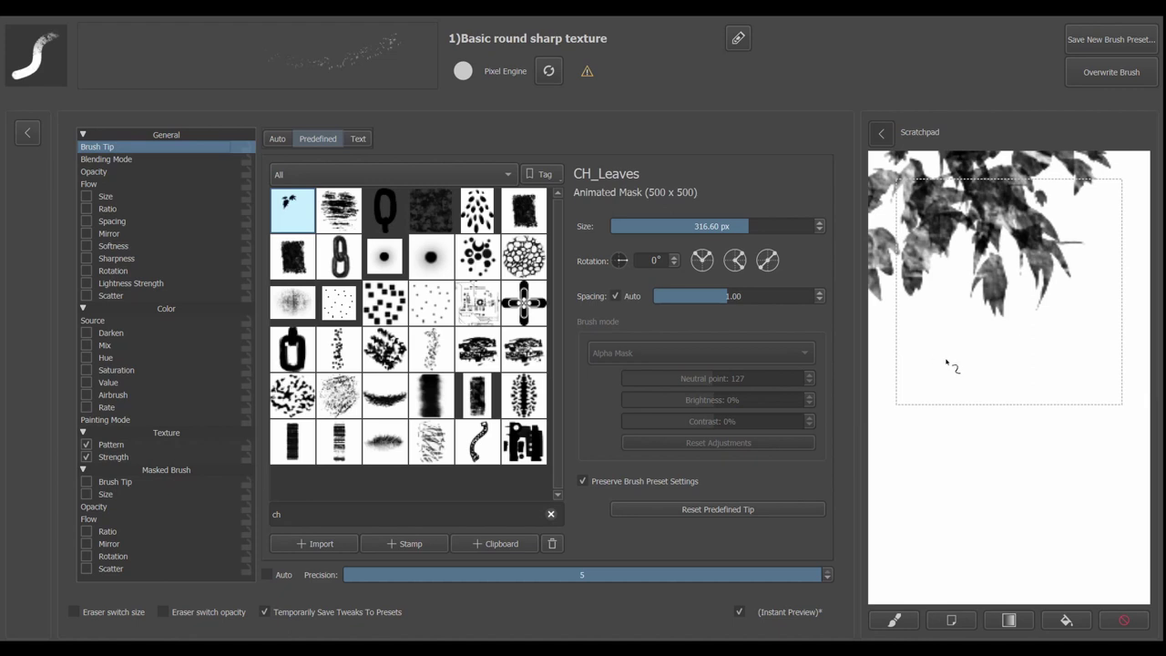
{"action": "left_click", "coordinate": [1066, 337]}
{"action": "left_click", "coordinate": [1009, 403]}
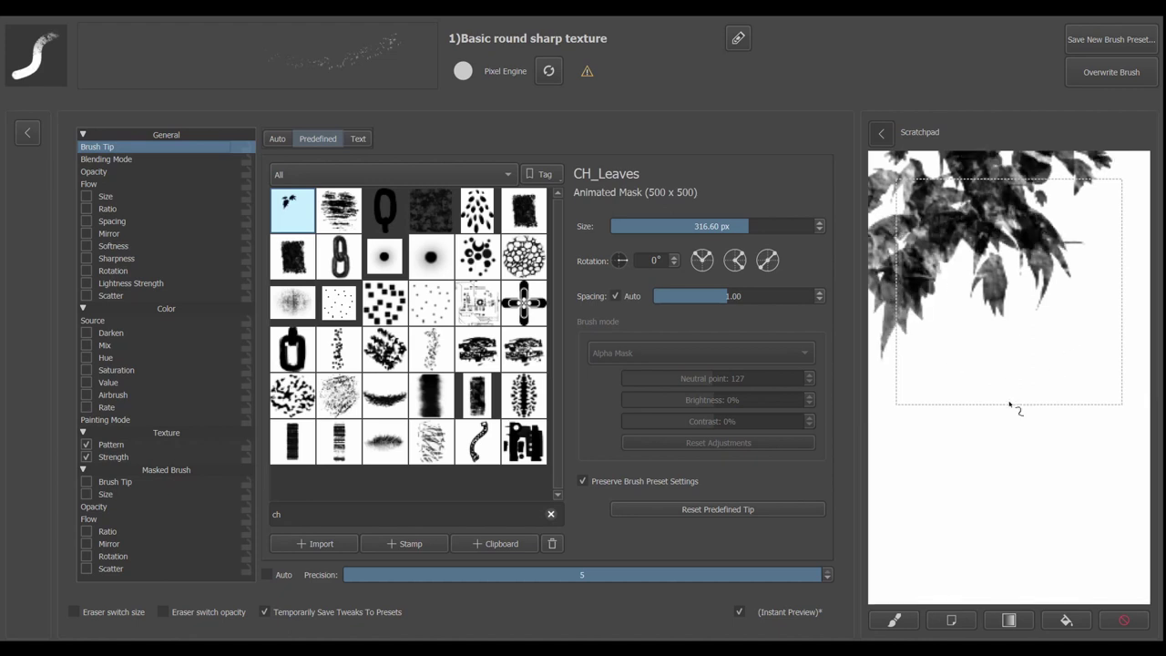
{"action": "left_click", "coordinate": [1127, 623]}
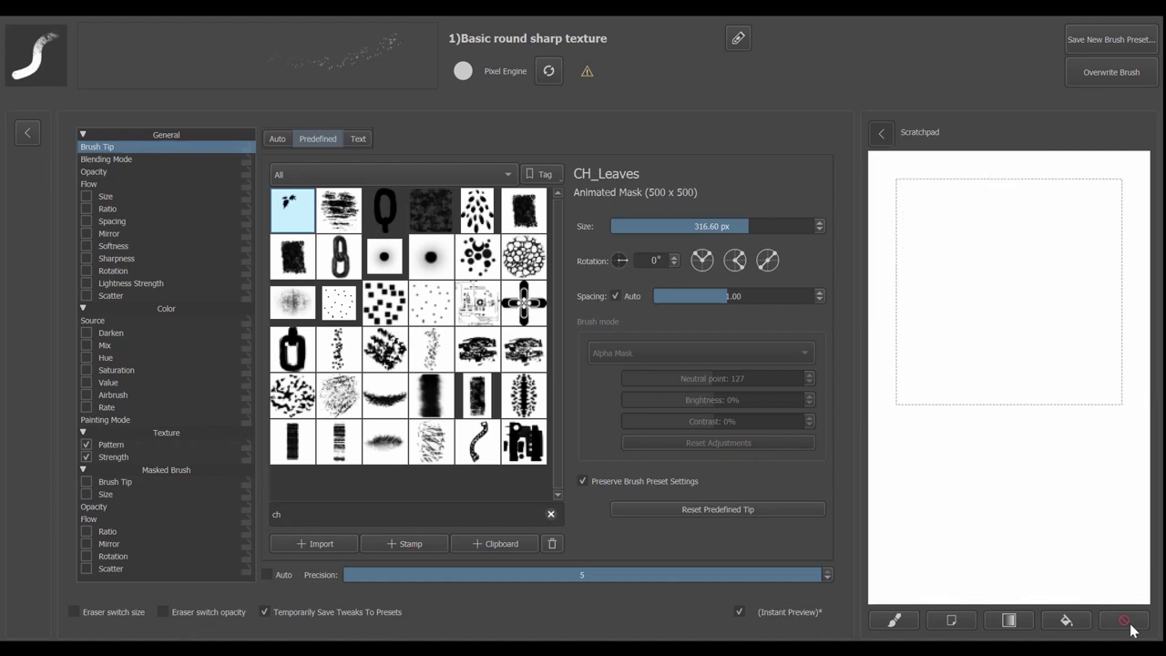
Set the brush tip size to 250 px, test a stroke and clear the scratchpad.
{"action": "left_click", "coordinate": [745, 227]}
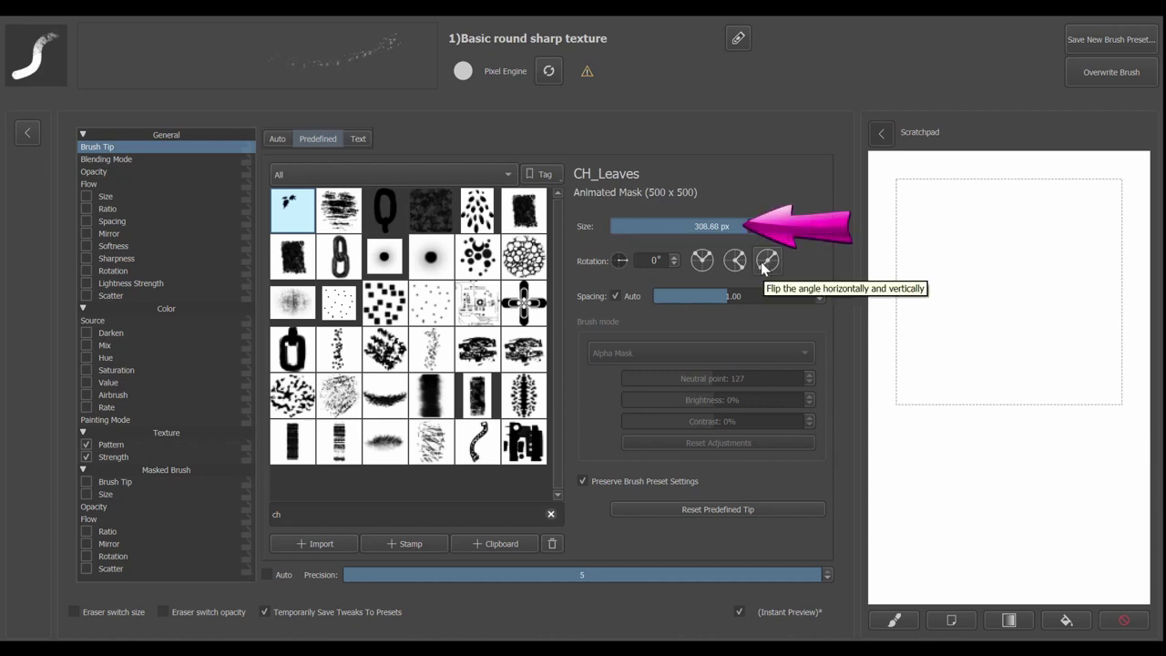
{"action": "type", "text": "250"}
{"action": "key", "text": "Return"}
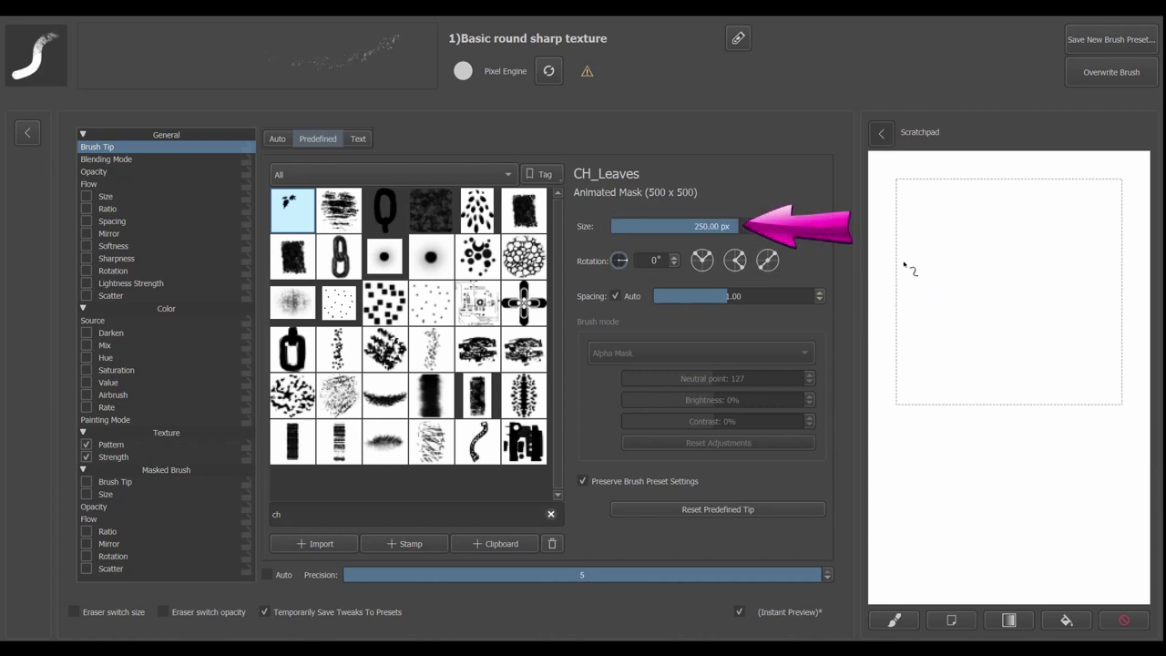
{"action": "mouse_move", "coordinate": [938, 224]}
{"action": "left_mouse_down"}
{"action": "mouse_move", "coordinate": [993, 293]}
{"action": "mouse_move", "coordinate": [1035, 302]}
{"action": "mouse_move", "coordinate": [1074, 266]}
{"action": "mouse_move", "coordinate": [1090, 337]}
{"action": "mouse_move", "coordinate": [988, 369]}
{"action": "mouse_move", "coordinate": [995, 408]}
{"action": "mouse_move", "coordinate": [1080, 382]}
{"action": "mouse_move", "coordinate": [1059, 425]}
{"action": "mouse_move", "coordinate": [967, 434]}
{"action": "mouse_move", "coordinate": [1080, 453]}
{"action": "mouse_move", "coordinate": [1096, 445]}
{"action": "mouse_move", "coordinate": [1031, 490]}
{"action": "left_mouse_up"}
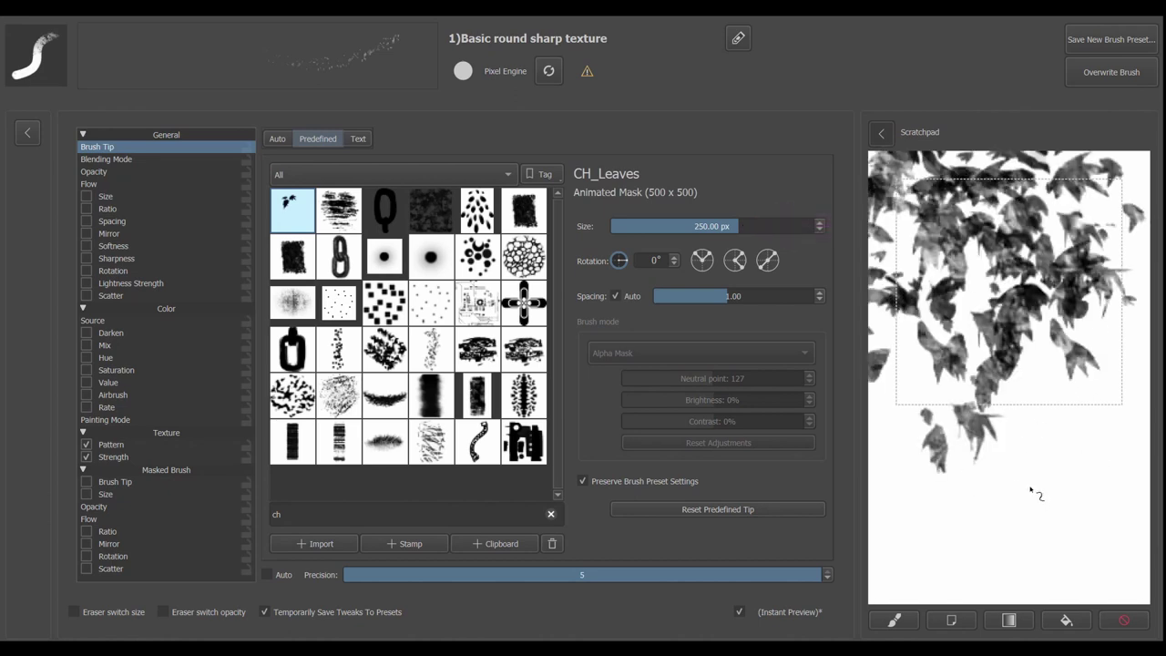
{"action": "left_click", "coordinate": [1119, 621]}
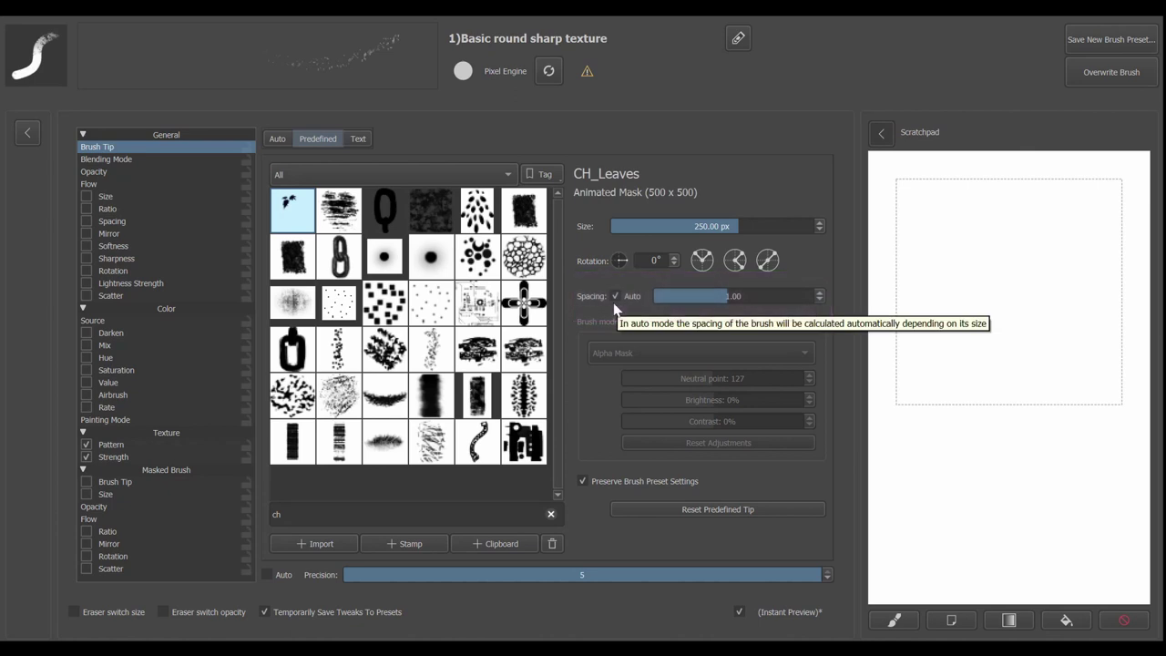
Turn off pen pressure control for the brush's Opacity.
{"action": "left_click", "coordinate": [116, 160]}
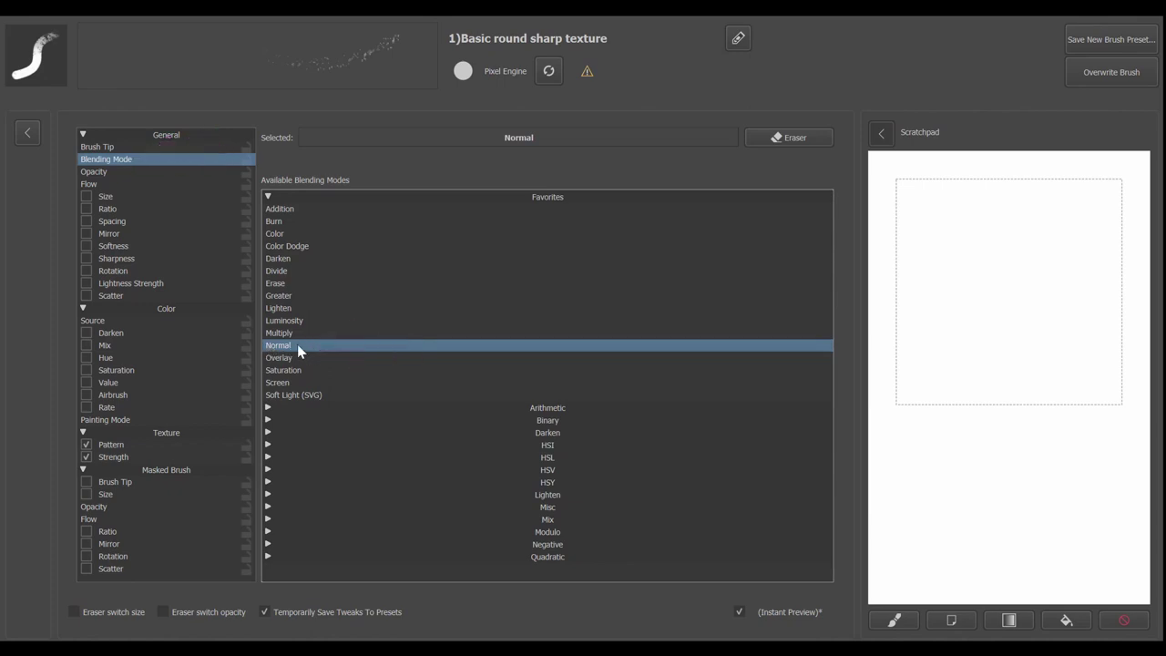
{"action": "left_click", "coordinate": [115, 172]}
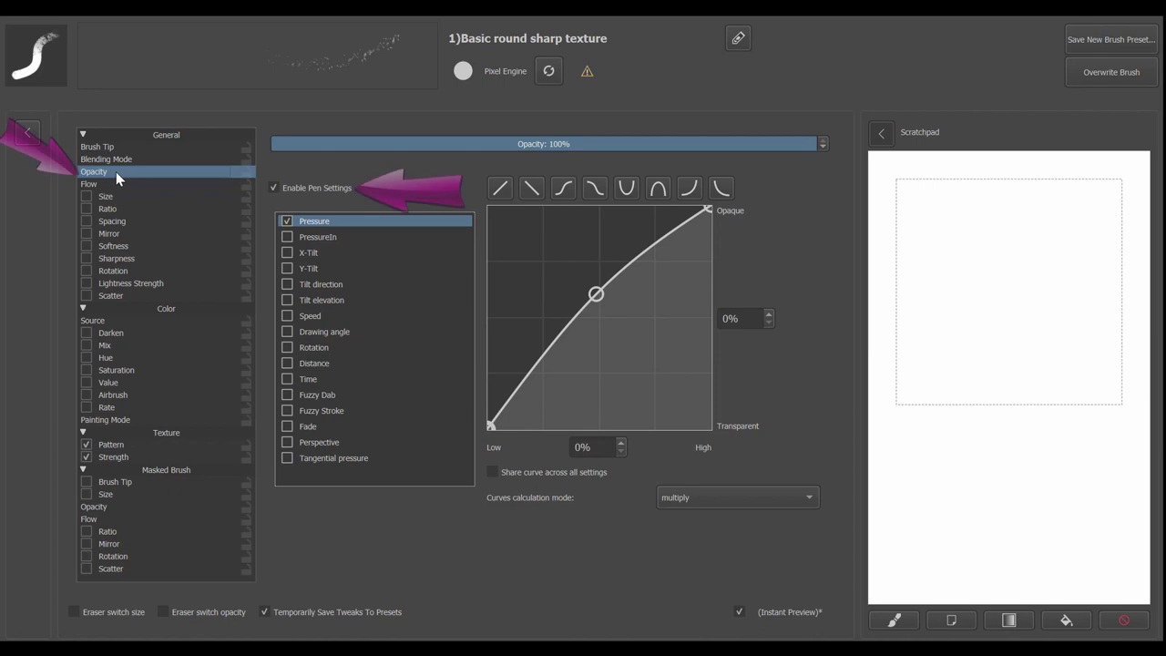
{"action": "left_click", "coordinate": [273, 189]}
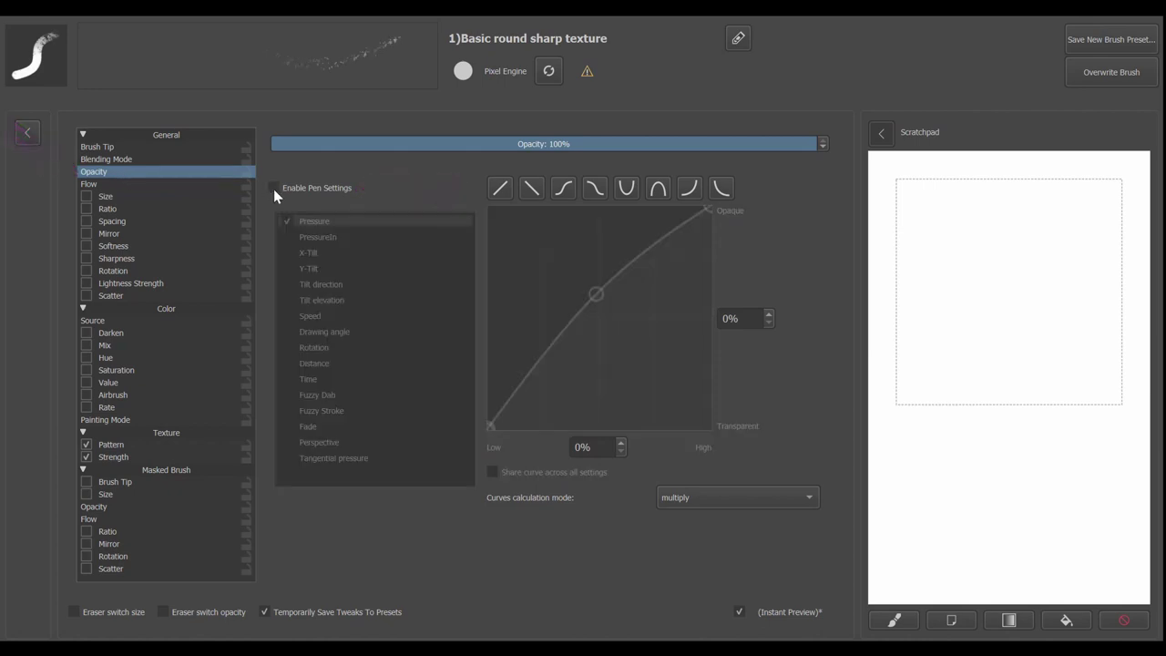
{"action": "left_click", "coordinate": [87, 183]}
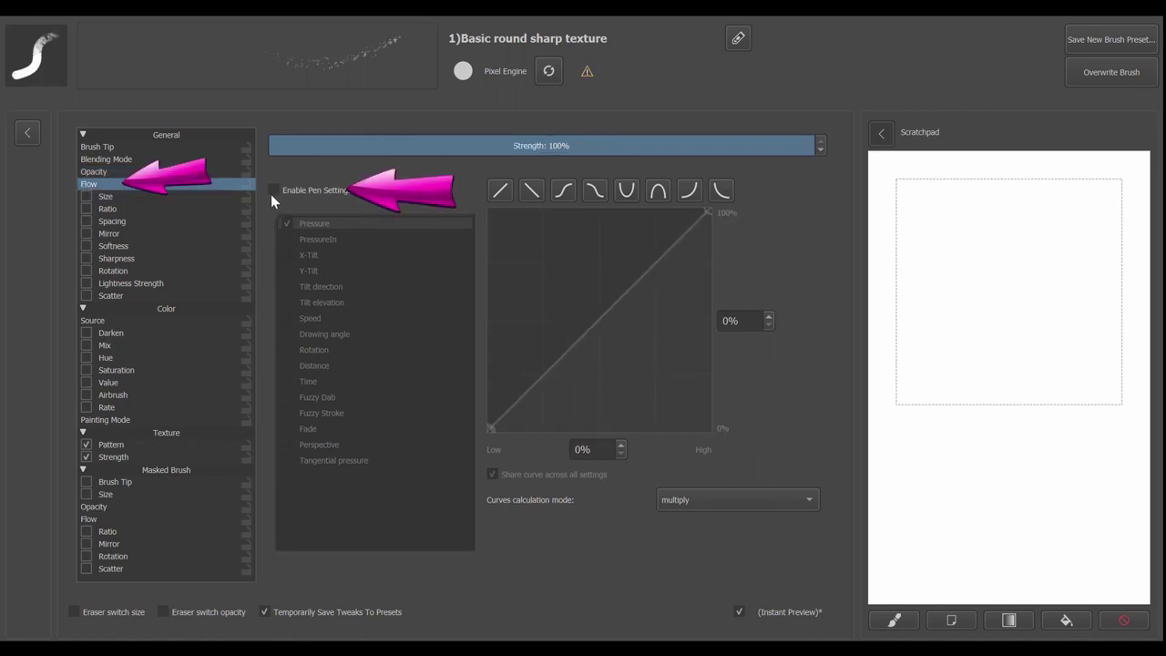
Enable Size with pen settings on a straight linear curve, test leaf strokes, and clear the scratchpad.
{"action": "left_click", "coordinate": [106, 198]}
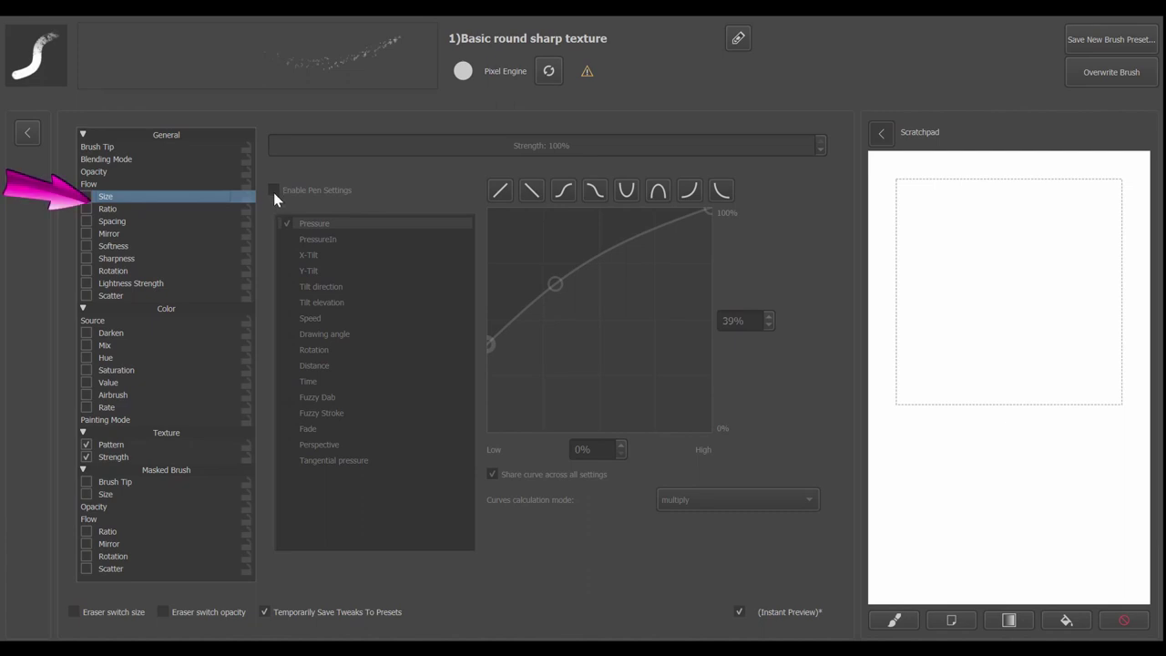
{"action": "left_click", "coordinate": [87, 197]}
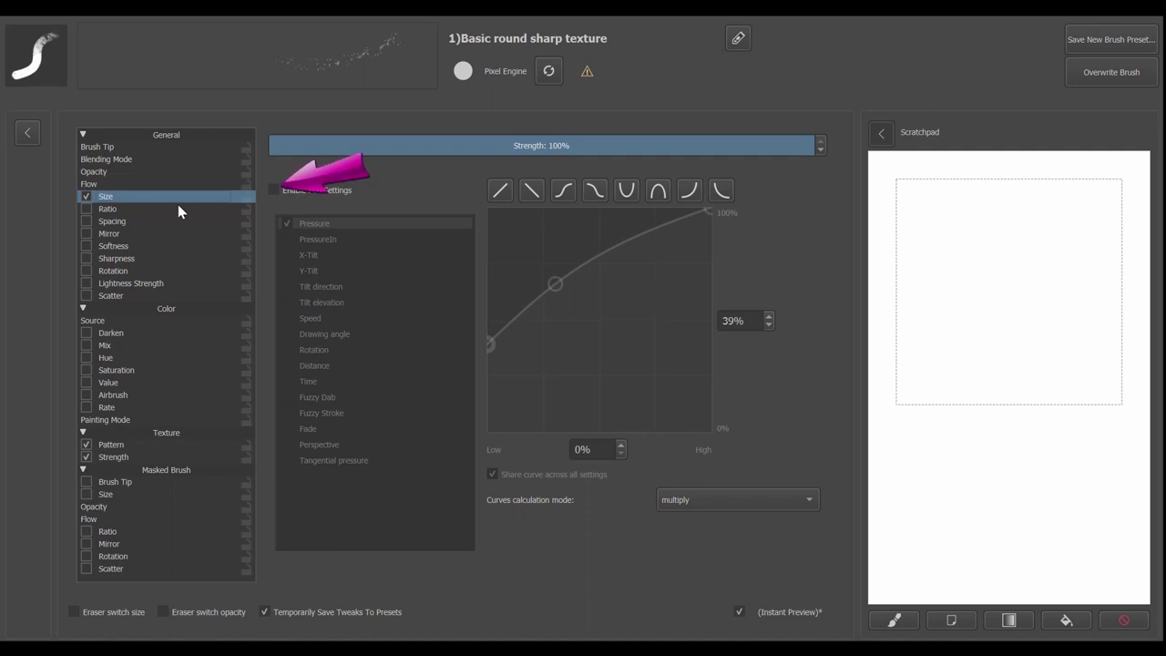
{"action": "left_click", "coordinate": [275, 191]}
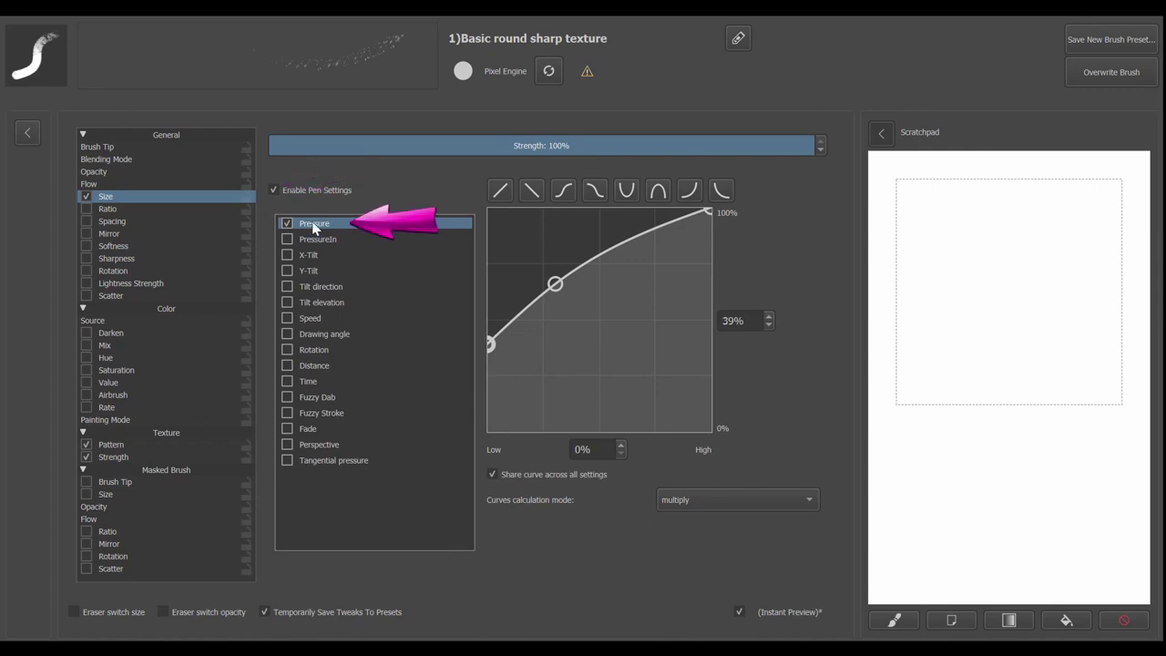
{"action": "left_click", "coordinate": [500, 192]}
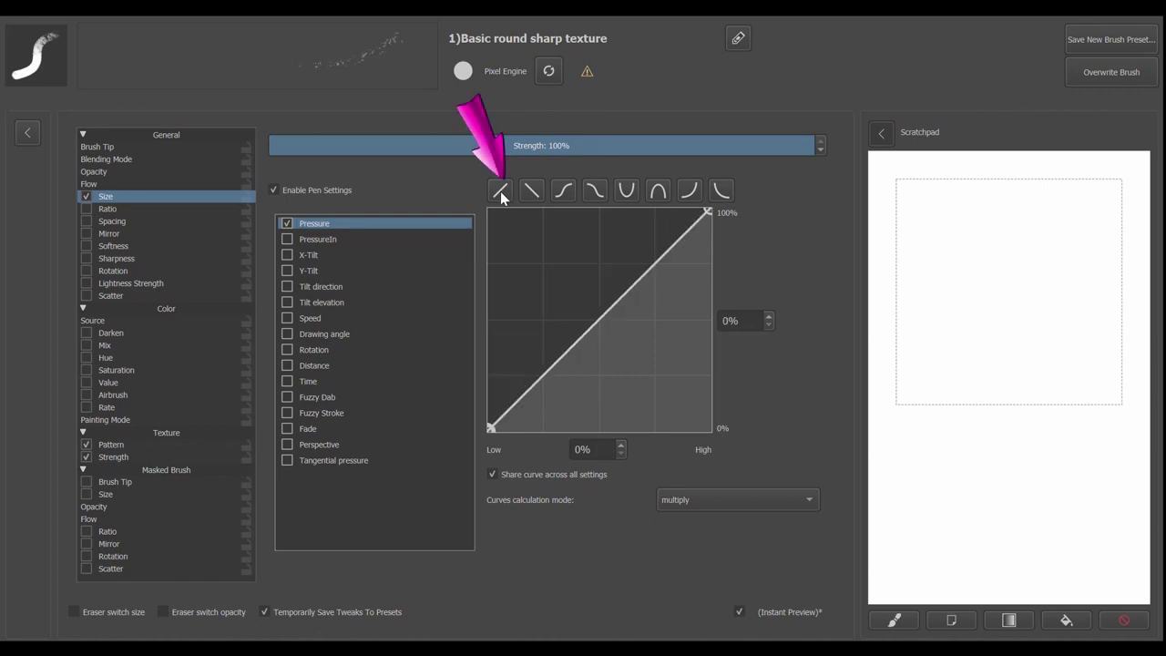
{"action": "mouse_move", "coordinate": [957, 213]}
{"action": "left_mouse_down"}
{"action": "mouse_move", "coordinate": [983, 200]}
{"action": "mouse_move", "coordinate": [1002, 318]}
{"action": "left_mouse_up"}
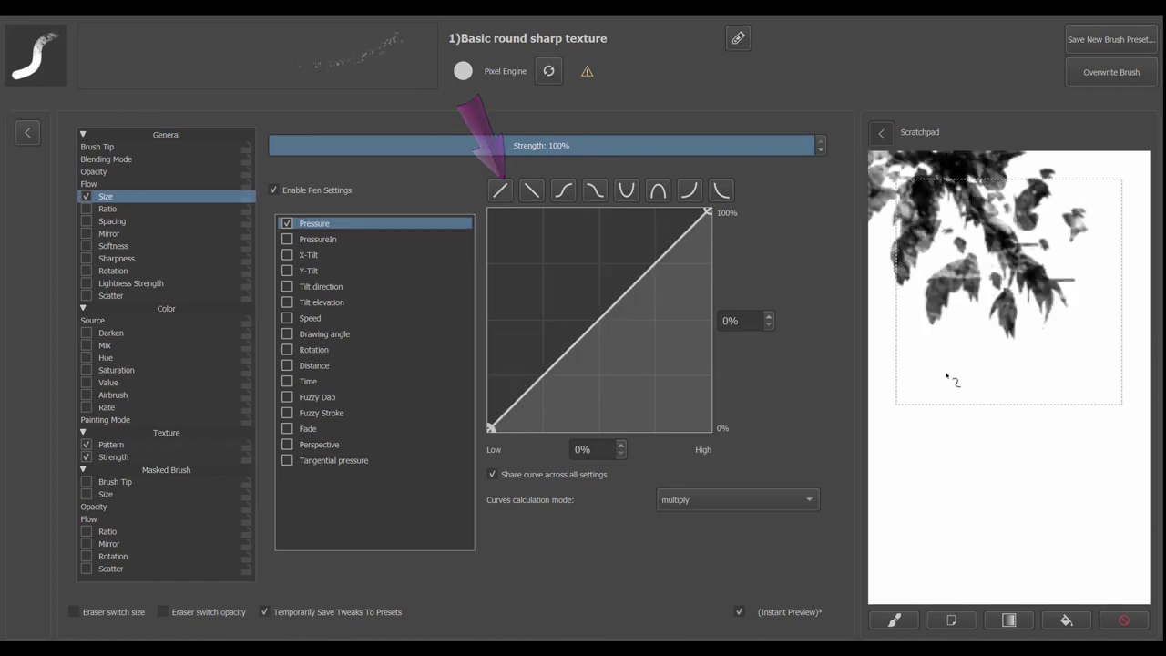
{"action": "mouse_move", "coordinate": [946, 375]}
{"action": "left_mouse_down"}
{"action": "mouse_move", "coordinate": [1070, 376]}
{"action": "mouse_move", "coordinate": [1094, 419]}
{"action": "mouse_move", "coordinate": [957, 418]}
{"action": "mouse_move", "coordinate": [938, 475]}
{"action": "mouse_move", "coordinate": [1041, 394]}
{"action": "mouse_move", "coordinate": [1073, 427]}
{"action": "mouse_move", "coordinate": [956, 480]}
{"action": "mouse_move", "coordinate": [991, 524]}
{"action": "mouse_move", "coordinate": [1077, 441]}
{"action": "mouse_move", "coordinate": [1092, 409]}
{"action": "mouse_move", "coordinate": [1068, 503]}
{"action": "left_mouse_up"}
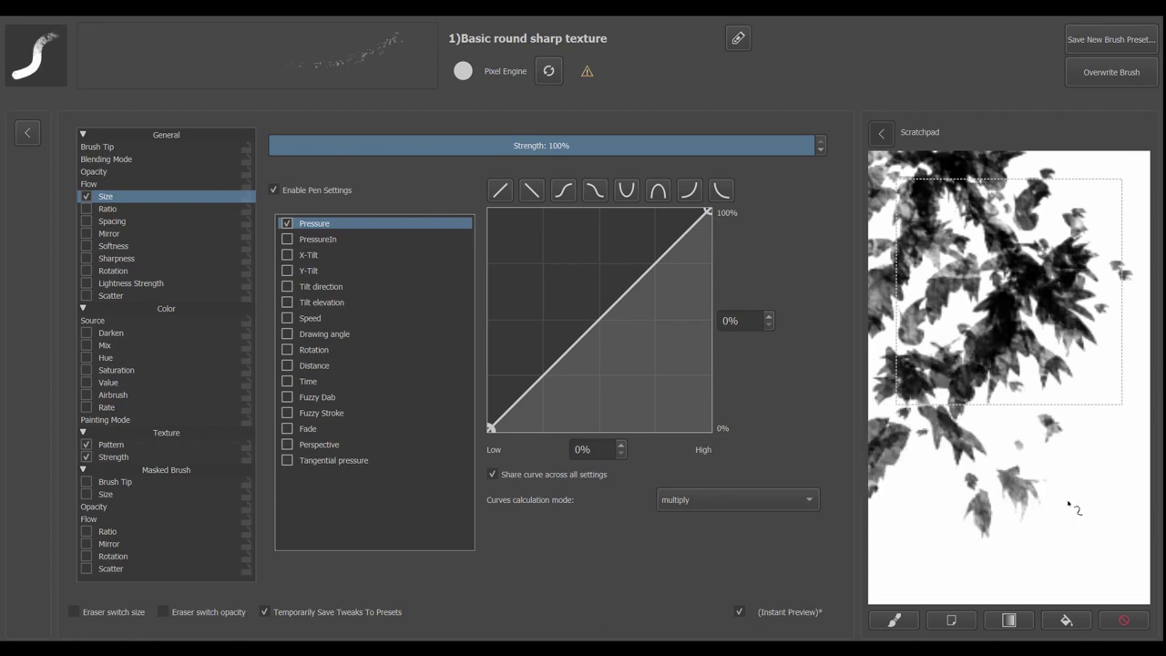
{"action": "left_click", "coordinate": [1124, 619]}
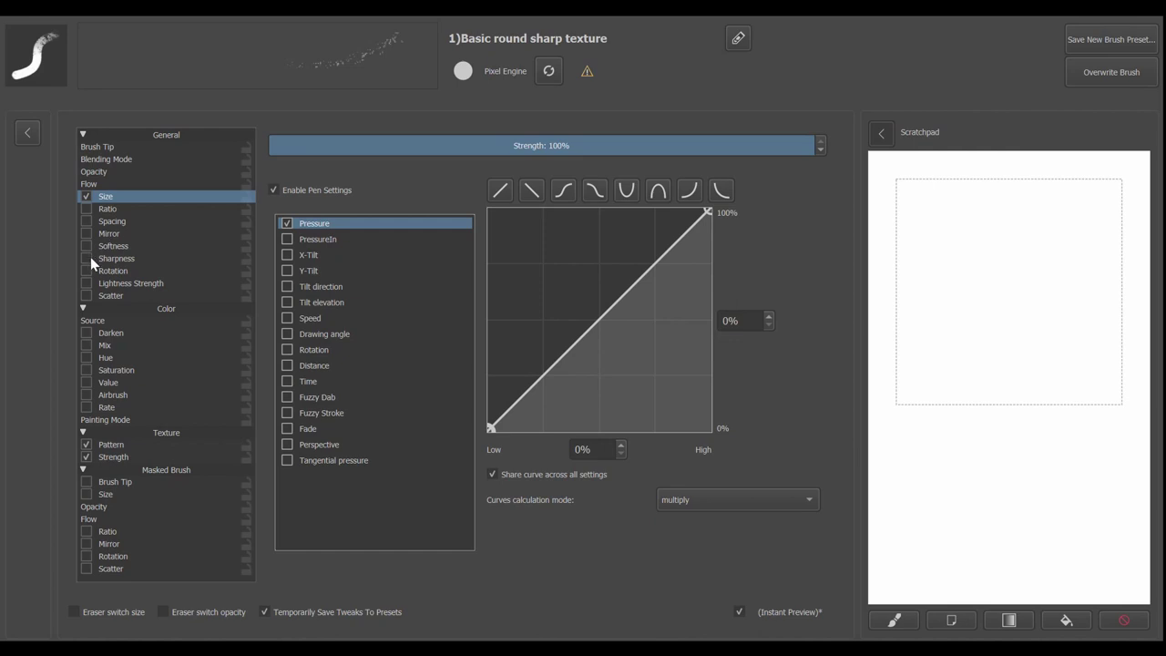
Enable Rotation driven by the Fuzzy Stroke and pen Rotation sensors, with Pressure unchecked.
{"action": "left_click", "coordinate": [109, 271]}
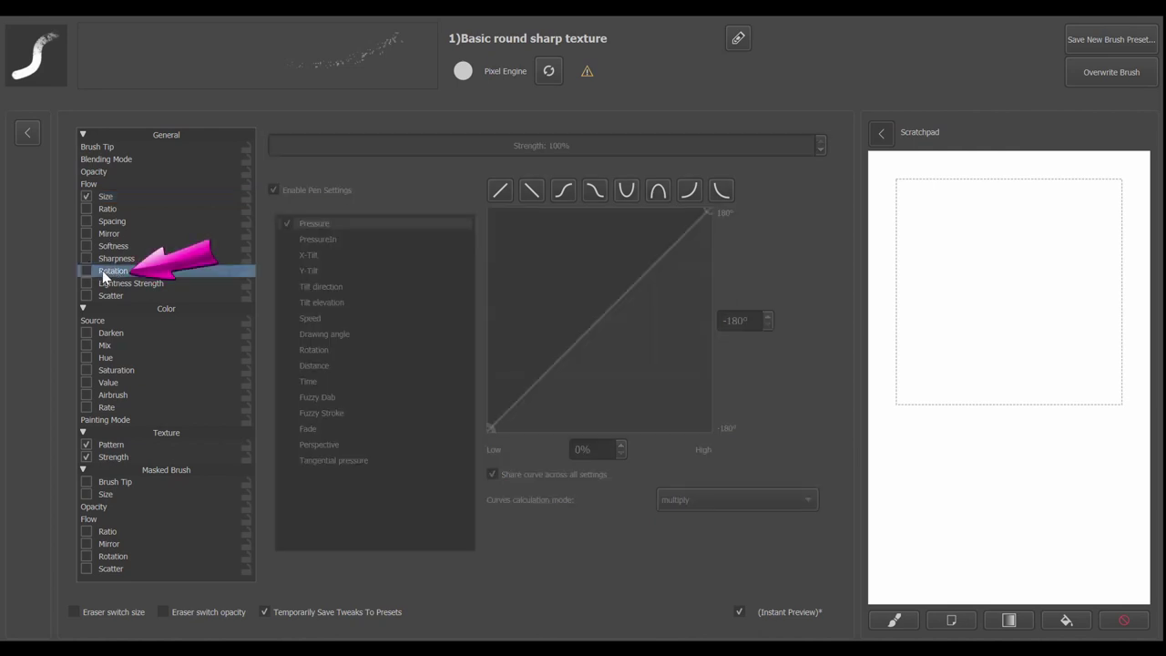
{"action": "left_click", "coordinate": [87, 270]}
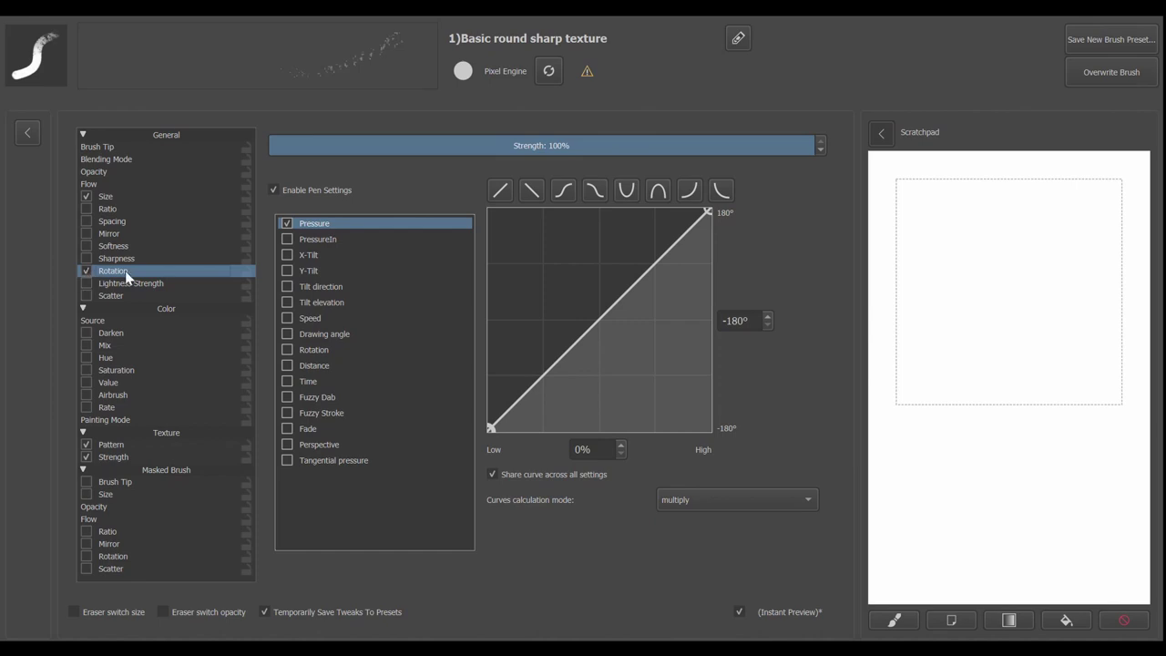
{"action": "left_click", "coordinate": [287, 413]}
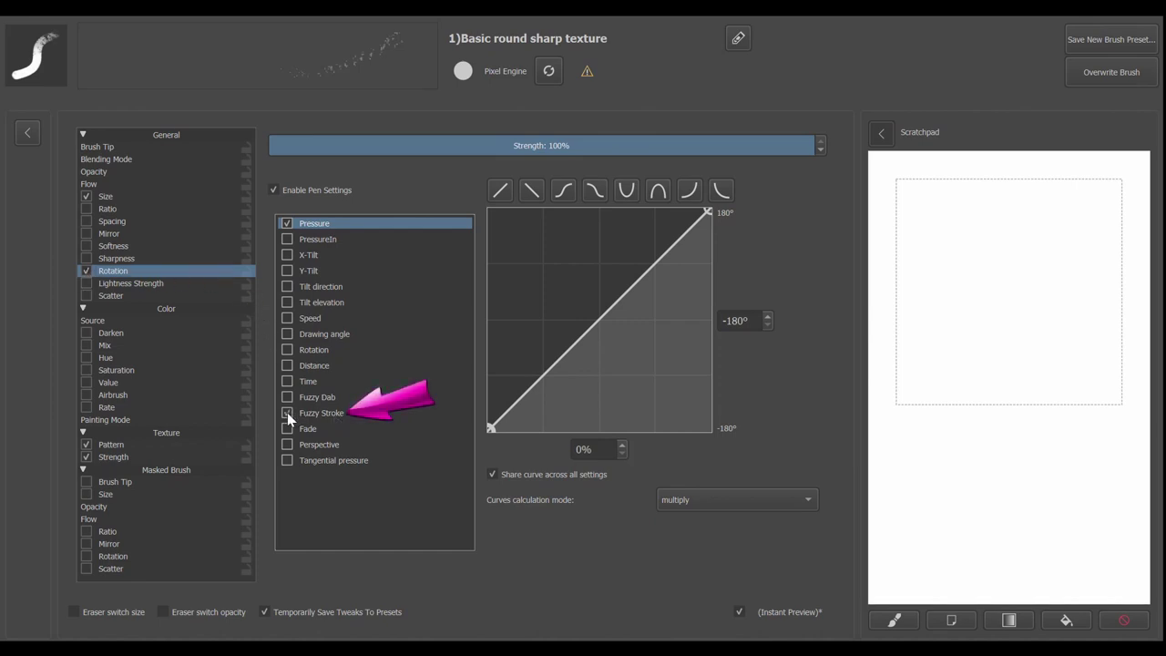
{"action": "left_click", "coordinate": [288, 349]}
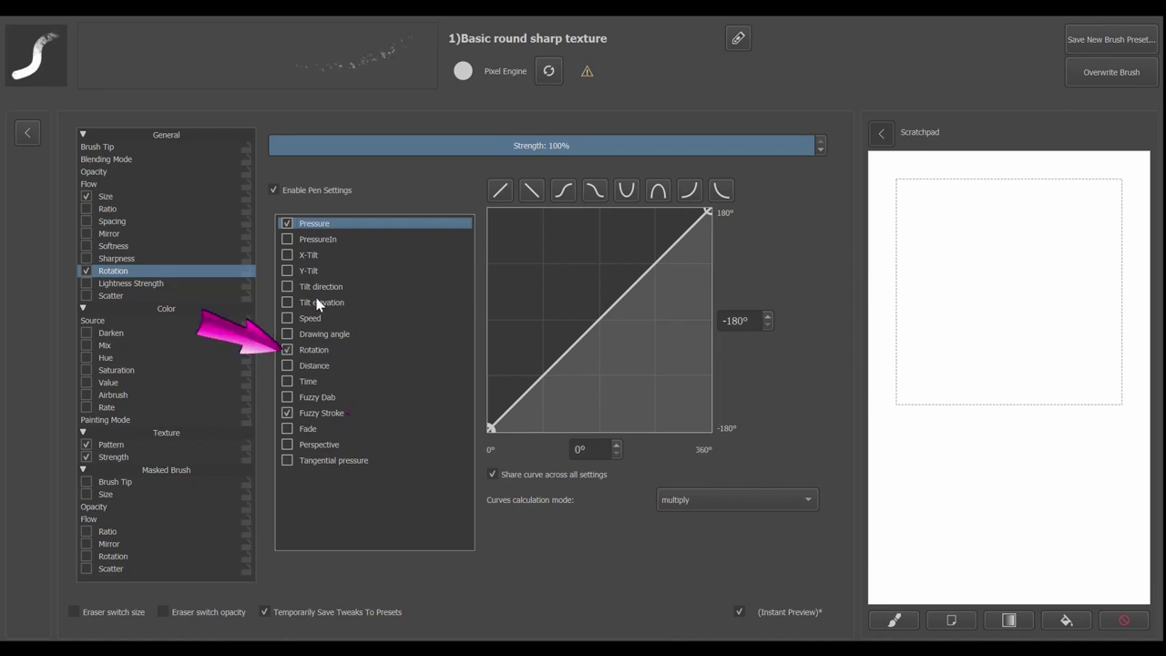
{"action": "left_click", "coordinate": [290, 224]}
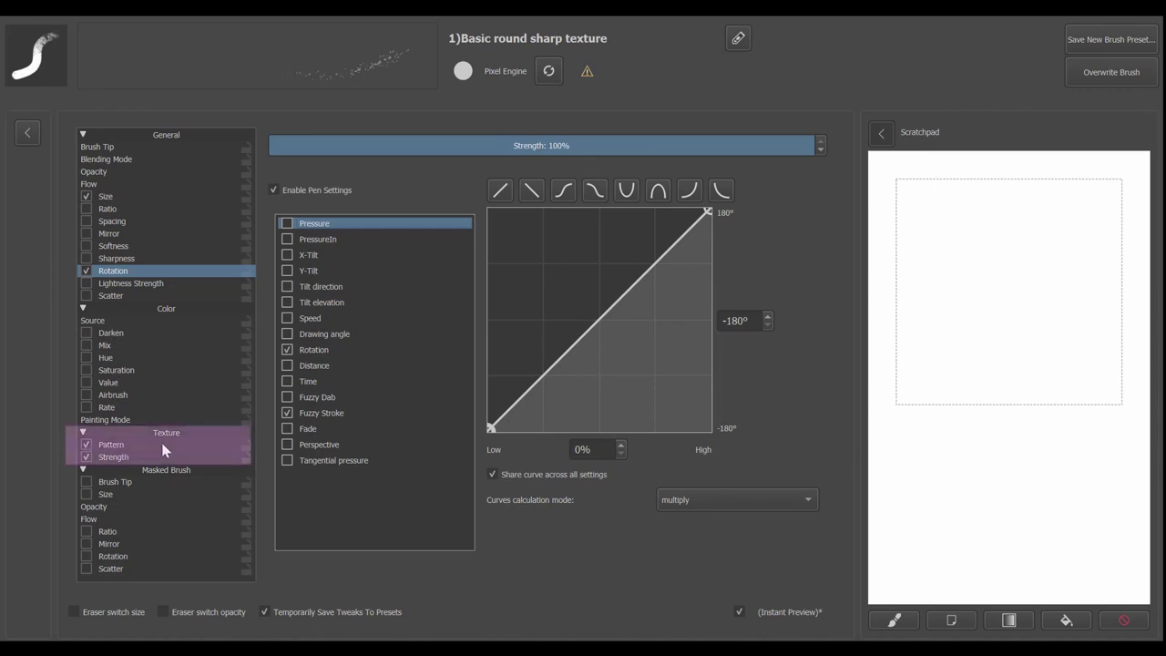
Review Texture Pattern and Strength, then disable pen settings for Masked Brush Opacity and Flow.
{"action": "left_click", "coordinate": [111, 446]}
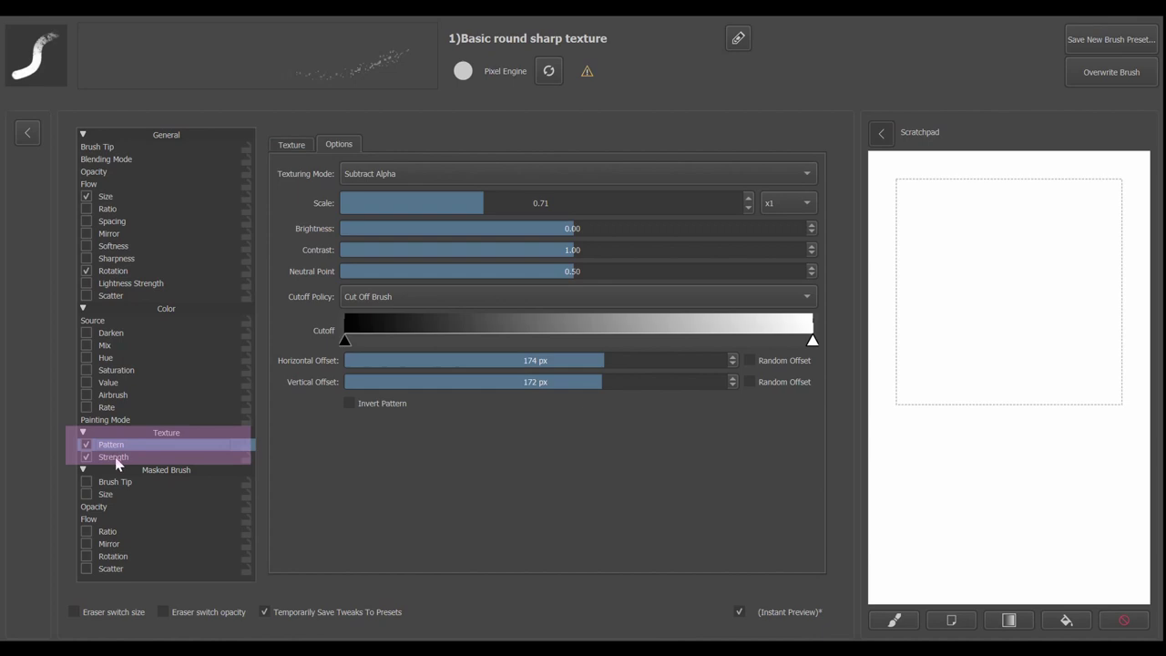
{"action": "left_click", "coordinate": [115, 456]}
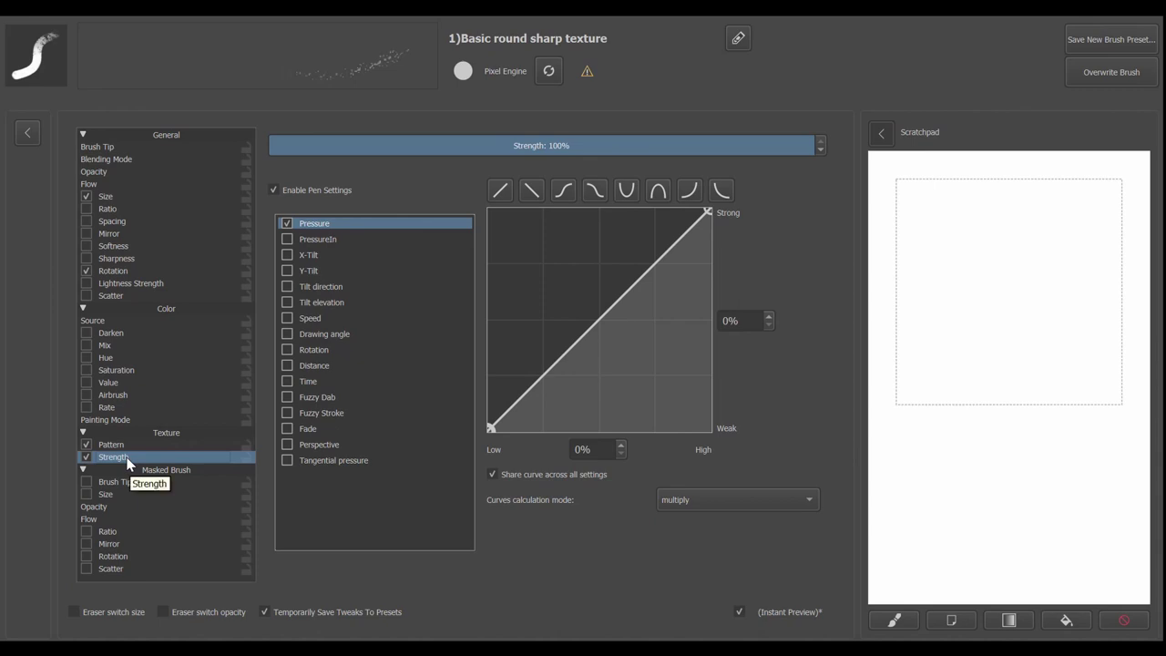
{"action": "left_click", "coordinate": [107, 510]}
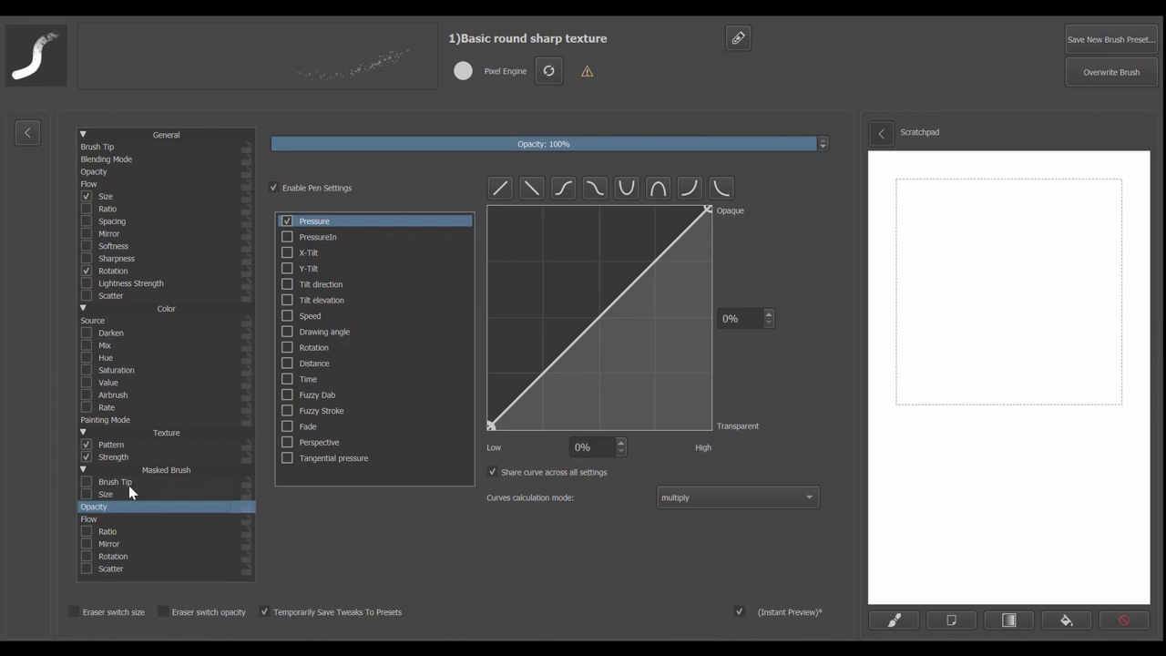
{"action": "left_click", "coordinate": [273, 188]}
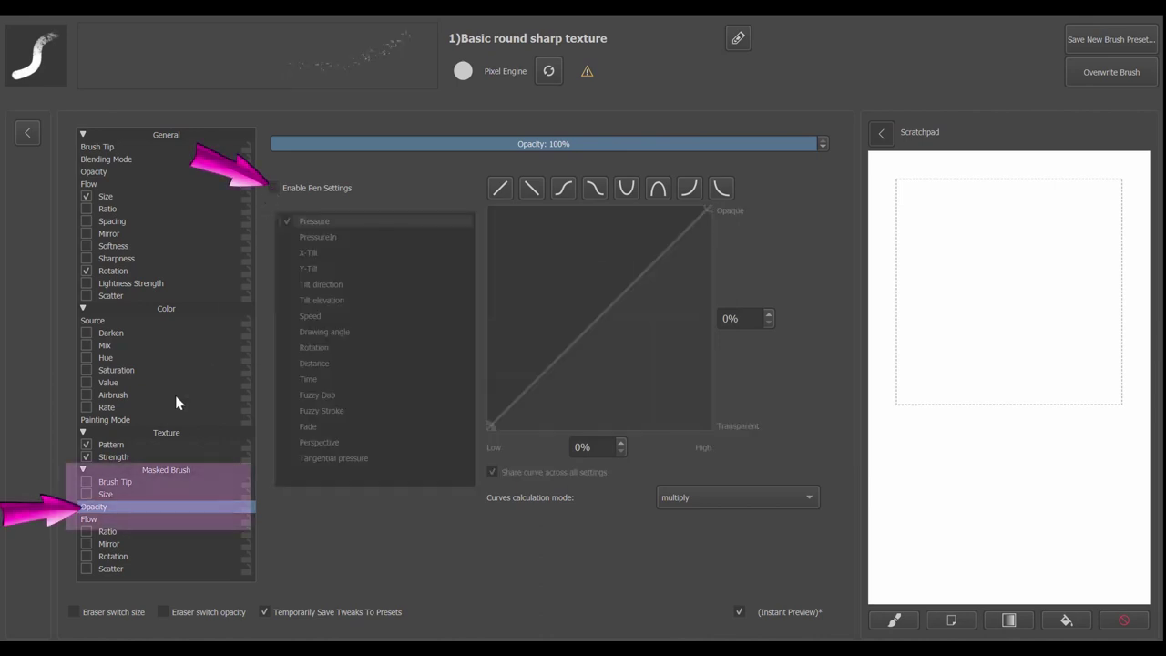
{"action": "left_click", "coordinate": [109, 518]}
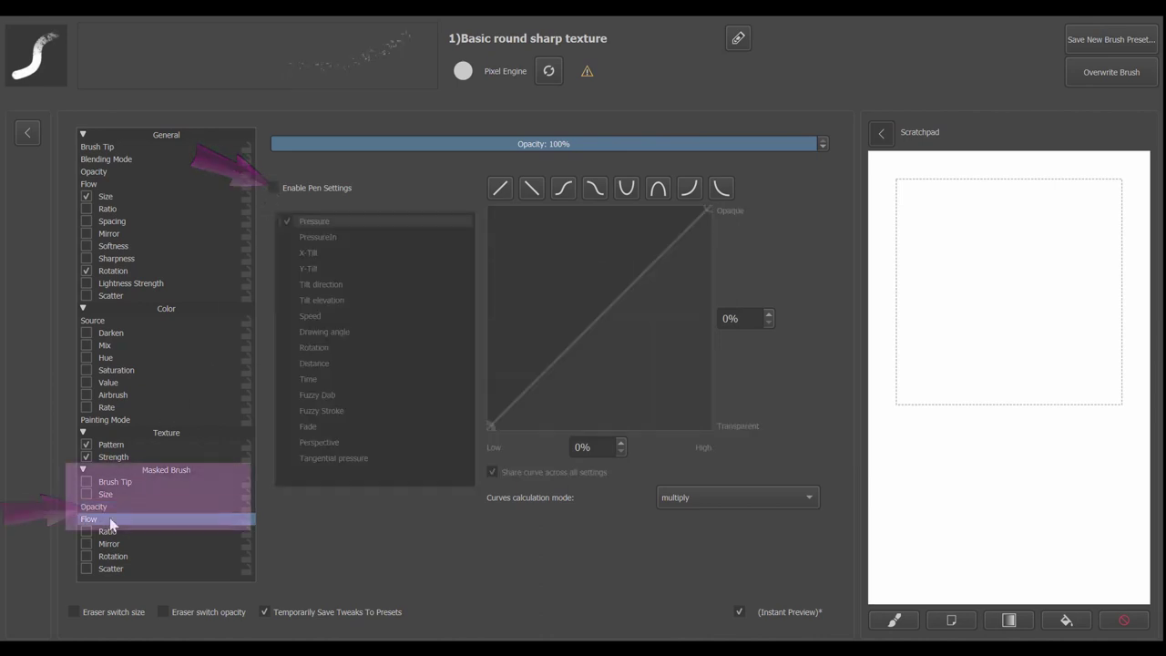
{"action": "left_click", "coordinate": [272, 190]}
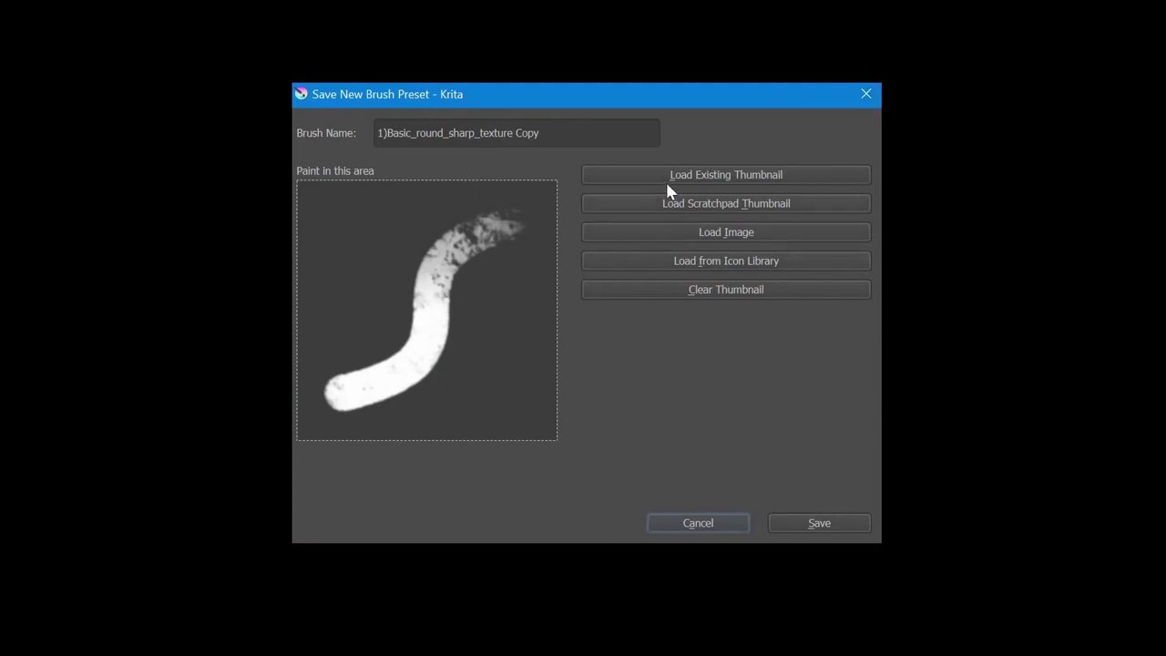
Rename the preset 'CH_Stamp from Basic_round_sharp_texture for leaves_june 2021' and load the scratchpad thumbnail.
{"action": "left_click", "coordinate": [589, 136]}
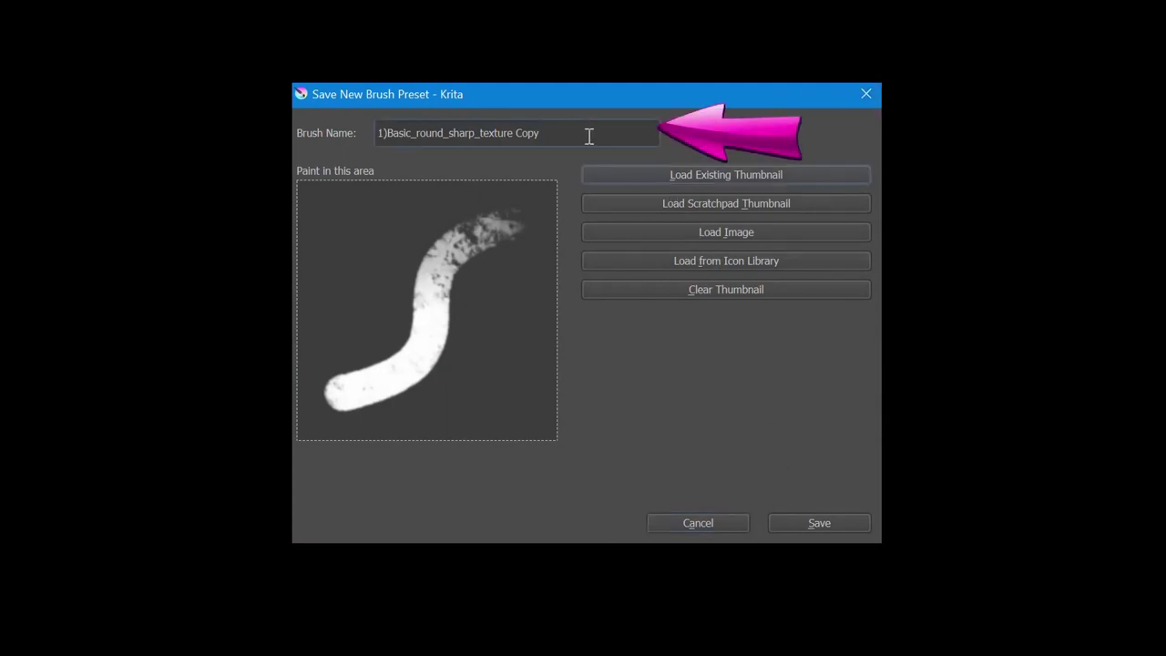
{"action": "key", "text": "BackSpace"}
{"action": "key", "text": "BackSpace"}
{"action": "key", "text": "BackSpace"}
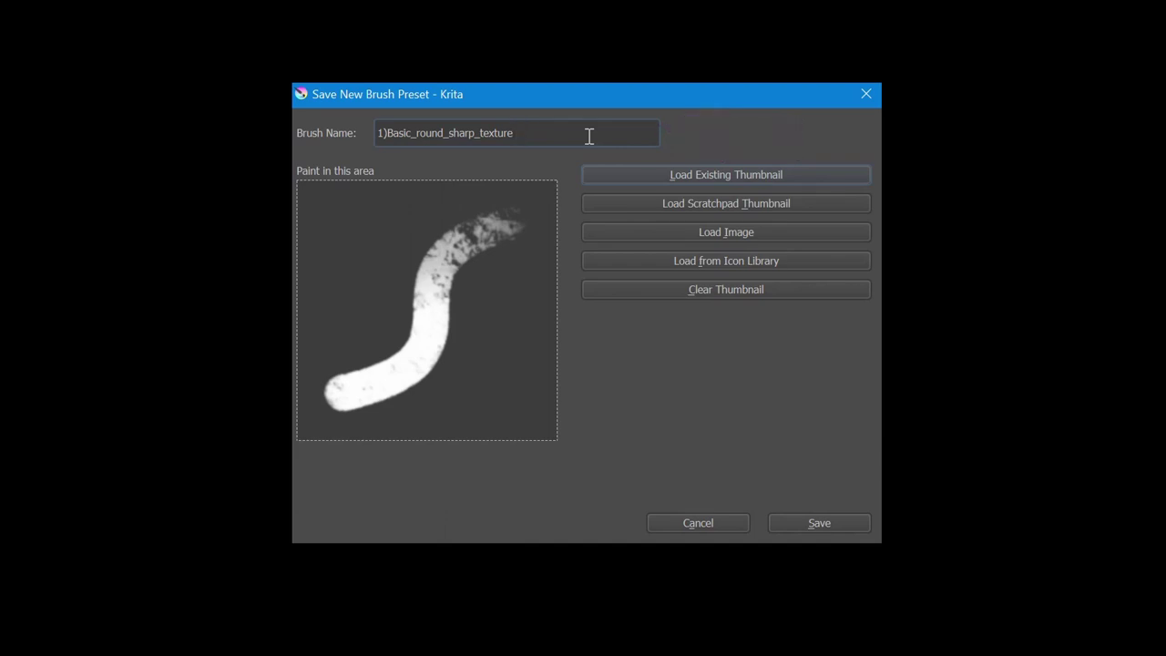
{"action": "type", "text": "for leaves_june 2021"}
{"action": "left_click_drag", "start_coordinate": [387, 133], "coordinate": [336, 140]}
{"action": "type", "text": "c"}
{"action": "key", "text": "BackSpace"}
{"action": "type", "text": "CH_"}
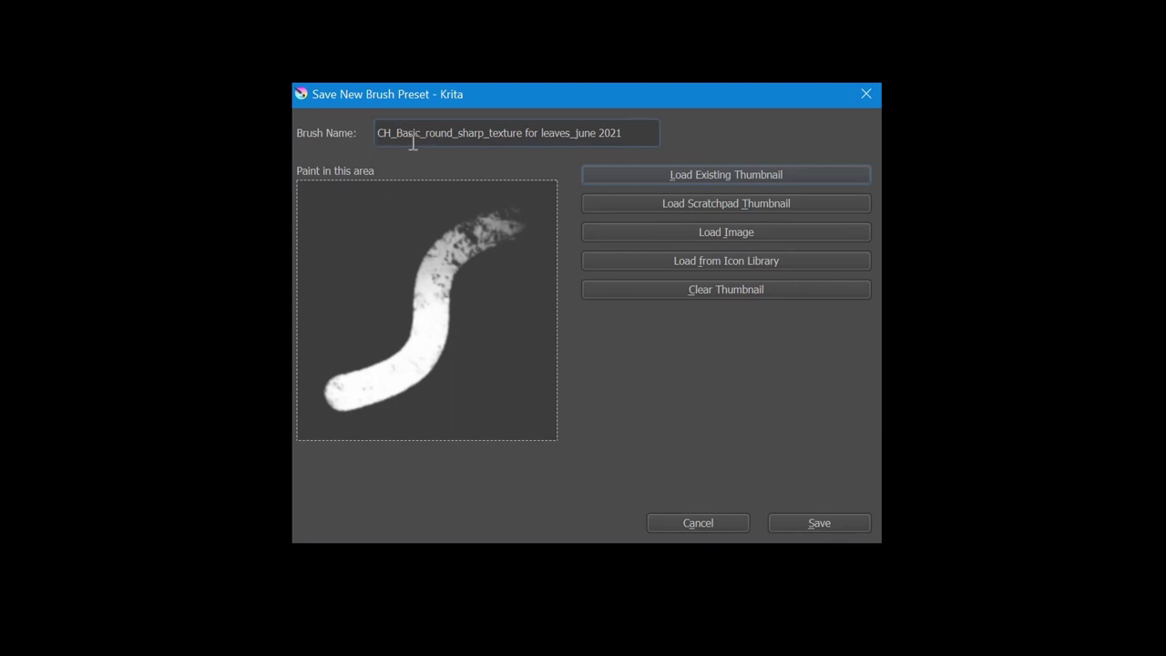
{"action": "type", "text": "Stamp"}
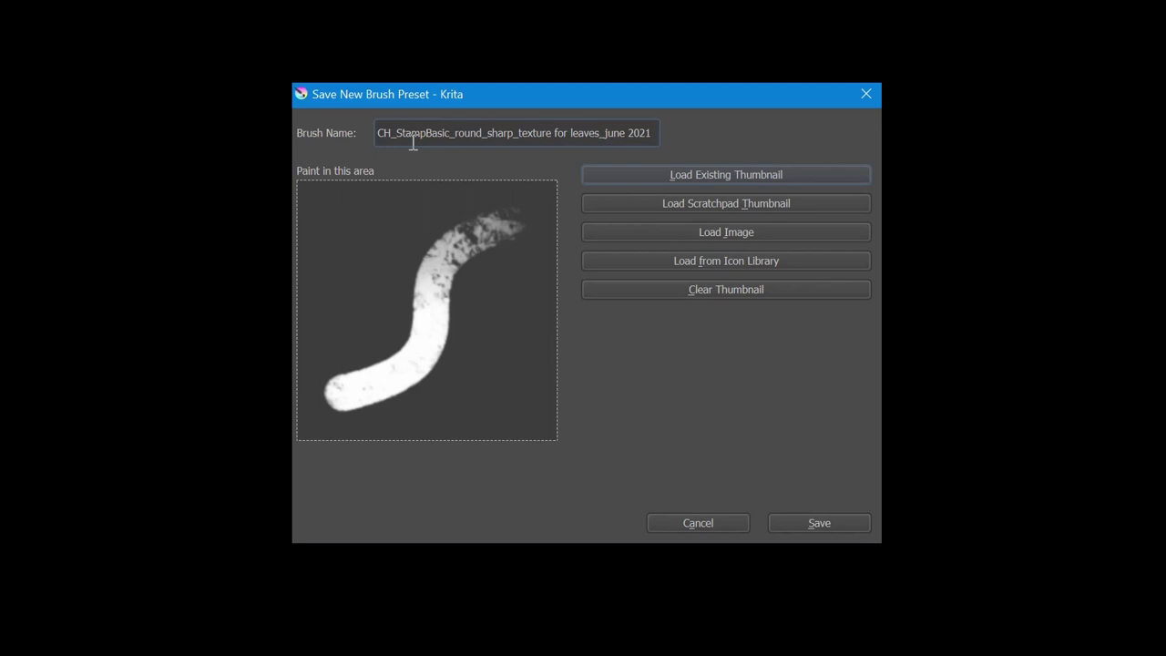
{"action": "type", "text": " from"}
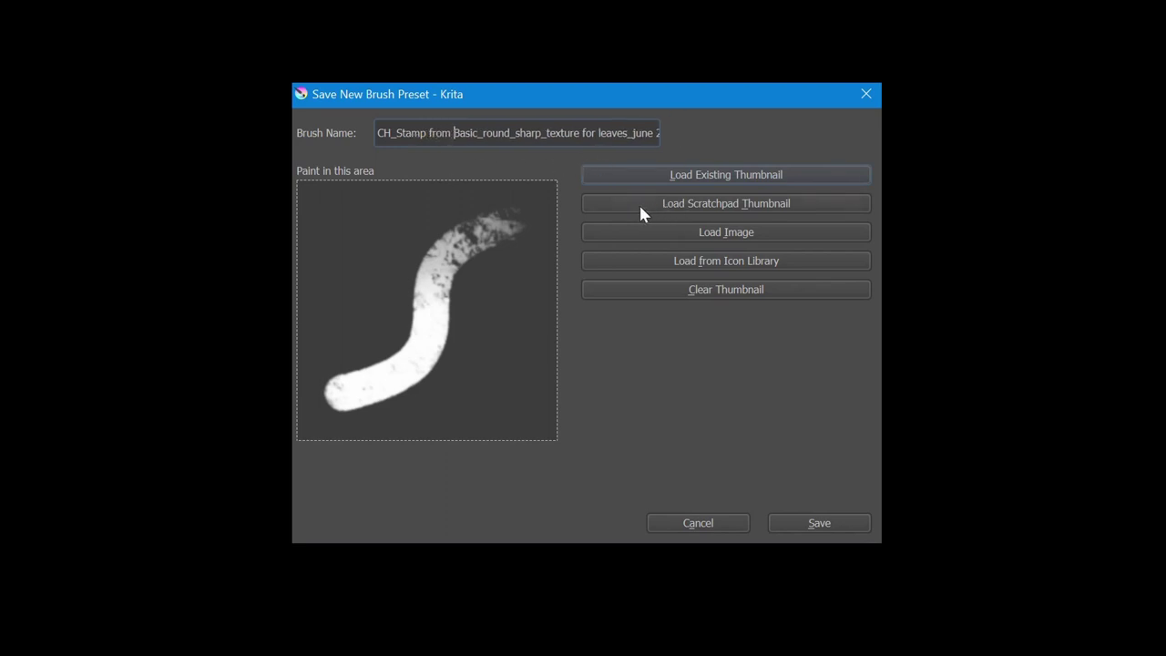
{"action": "left_click", "coordinate": [667, 206]}
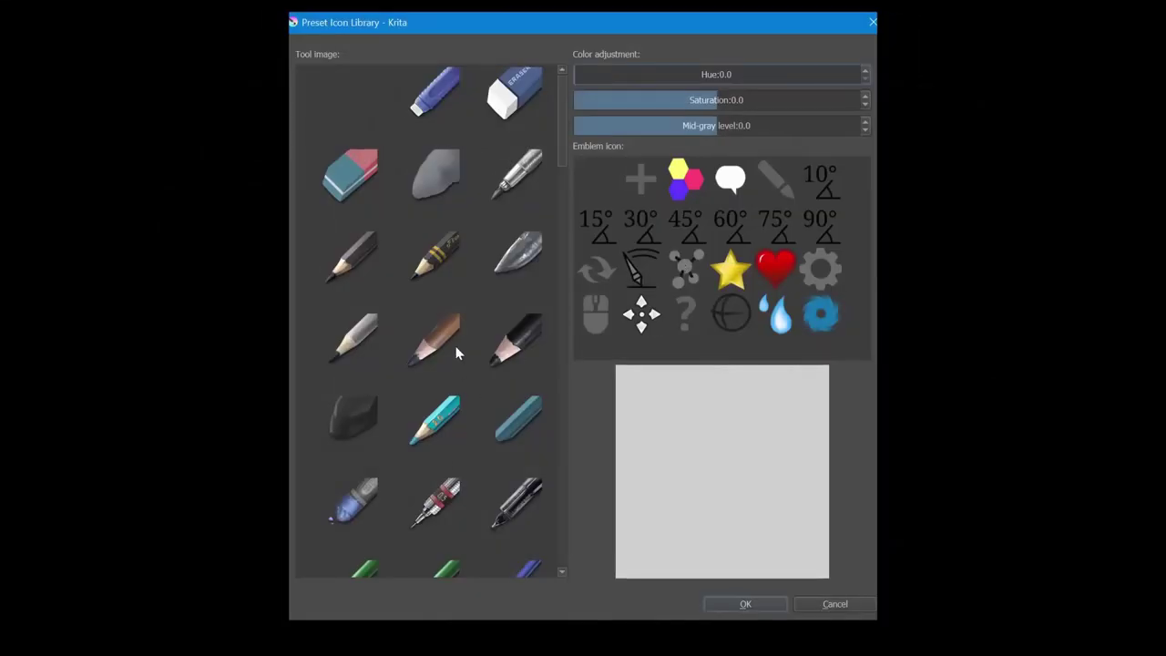
Pick the stamp image with a star emblem from the icon library.
{"action": "scroll", "coordinate": [455, 422], "scroll_direction": "down", "scroll_amount": 10}
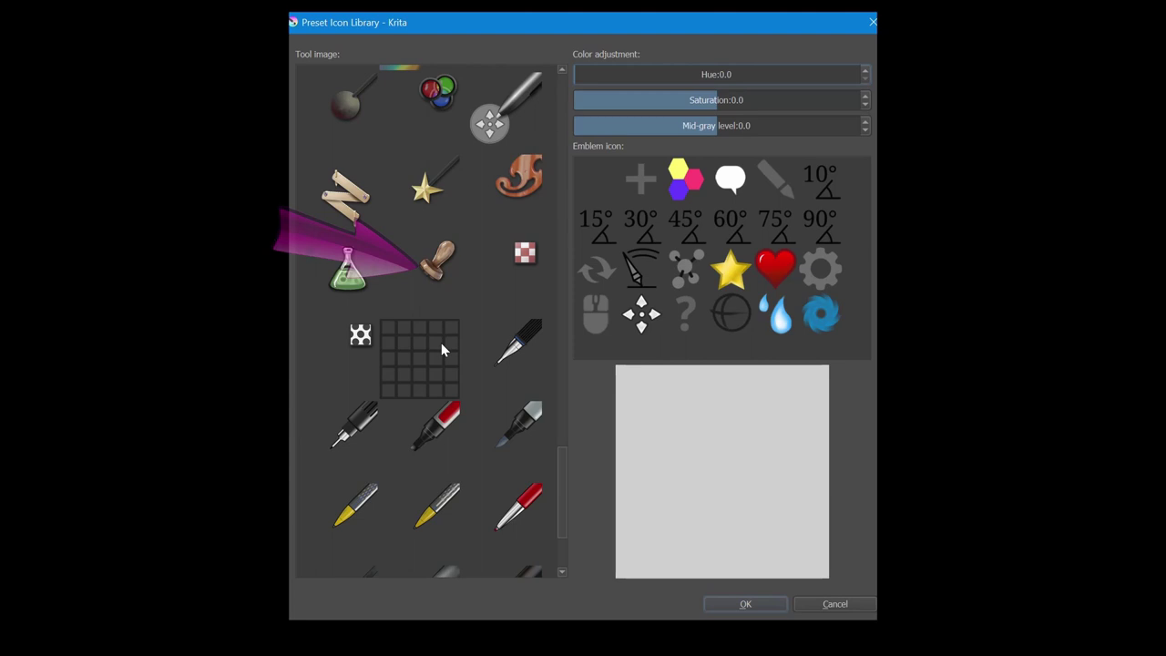
{"action": "left_click", "coordinate": [439, 261]}
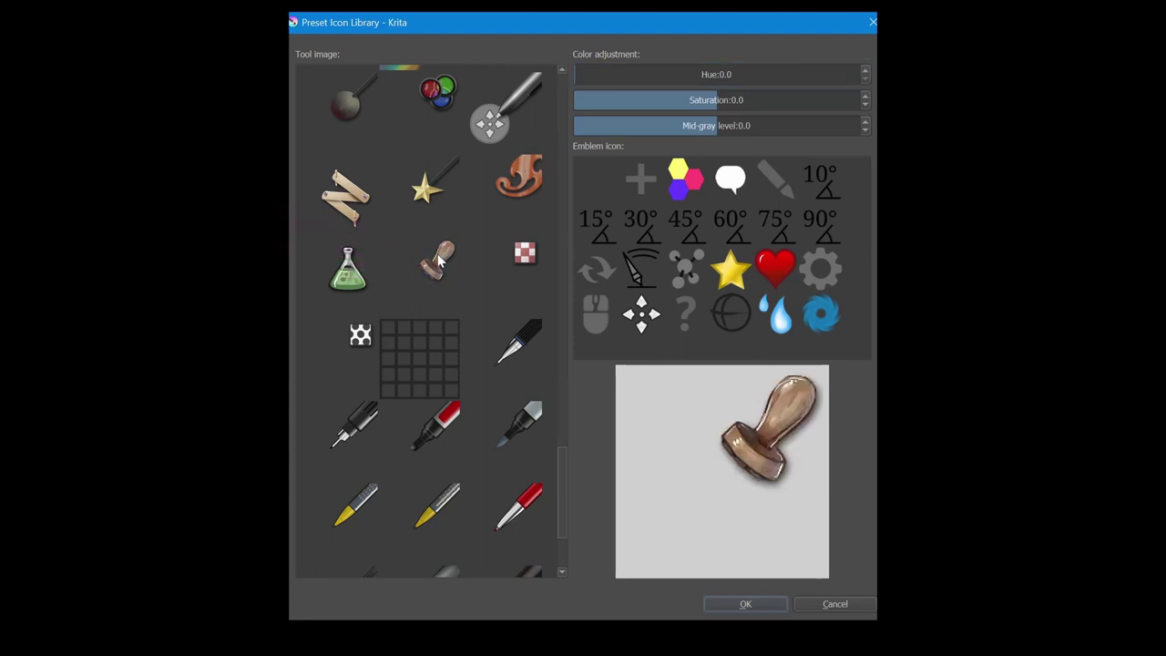
{"action": "left_click", "coordinate": [731, 275]}
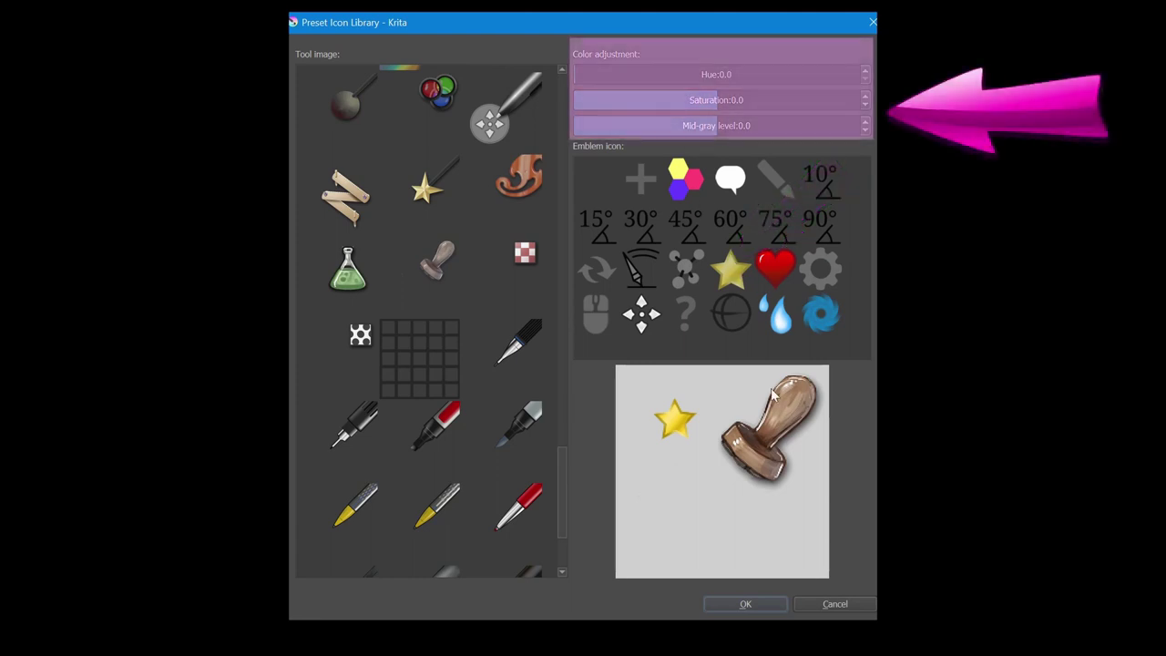
Tint the icon purple (mid-gray -24.5, saturation 20, hue 264.2), accept it, and paint green leaves around it.
{"action": "left_click", "coordinate": [681, 127]}
{"action": "left_click_drag", "start_coordinate": [681, 128], "coordinate": [646, 137]}
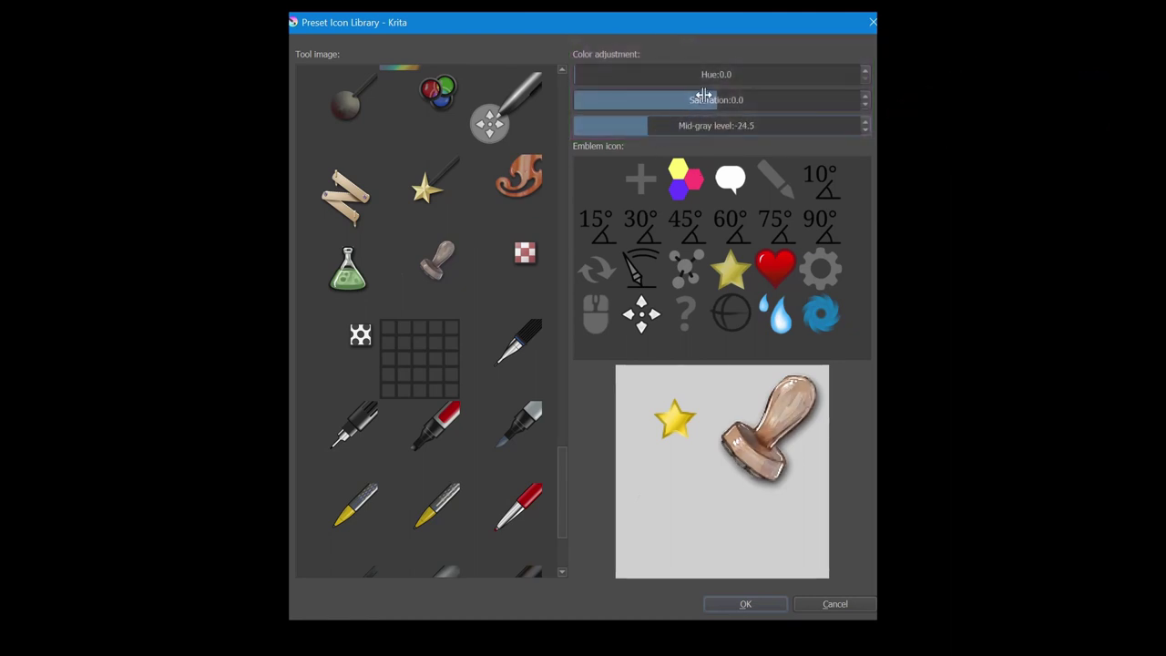
{"action": "left_click_drag", "start_coordinate": [711, 97], "coordinate": [773, 101]}
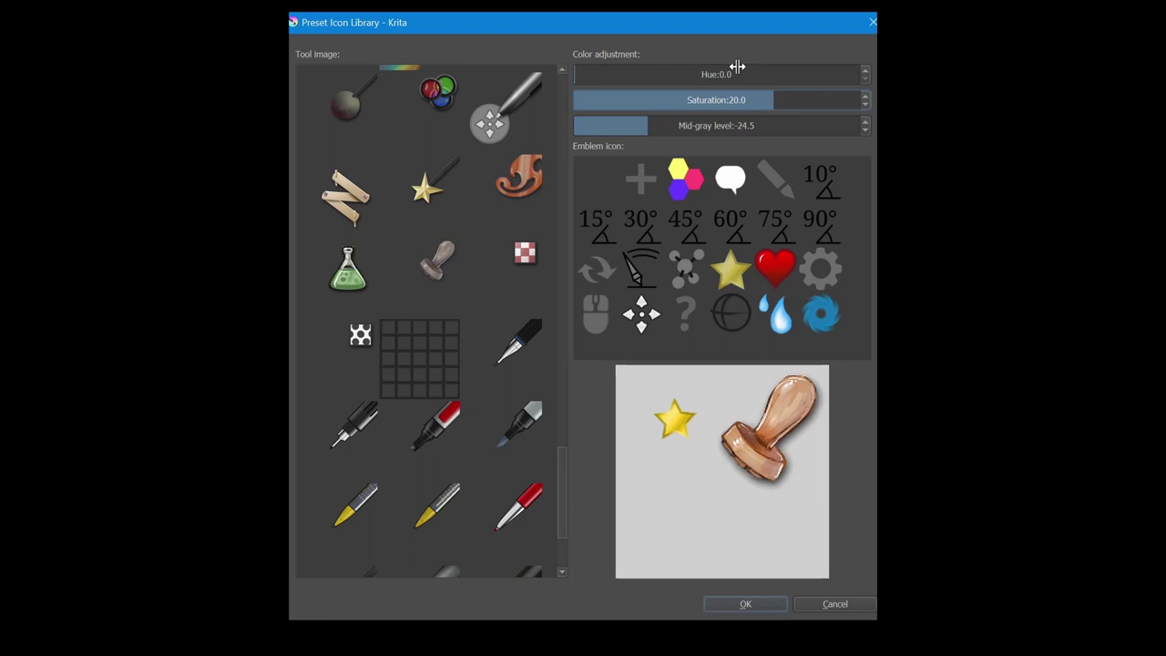
{"action": "left_click_drag", "start_coordinate": [579, 74], "coordinate": [784, 75]}
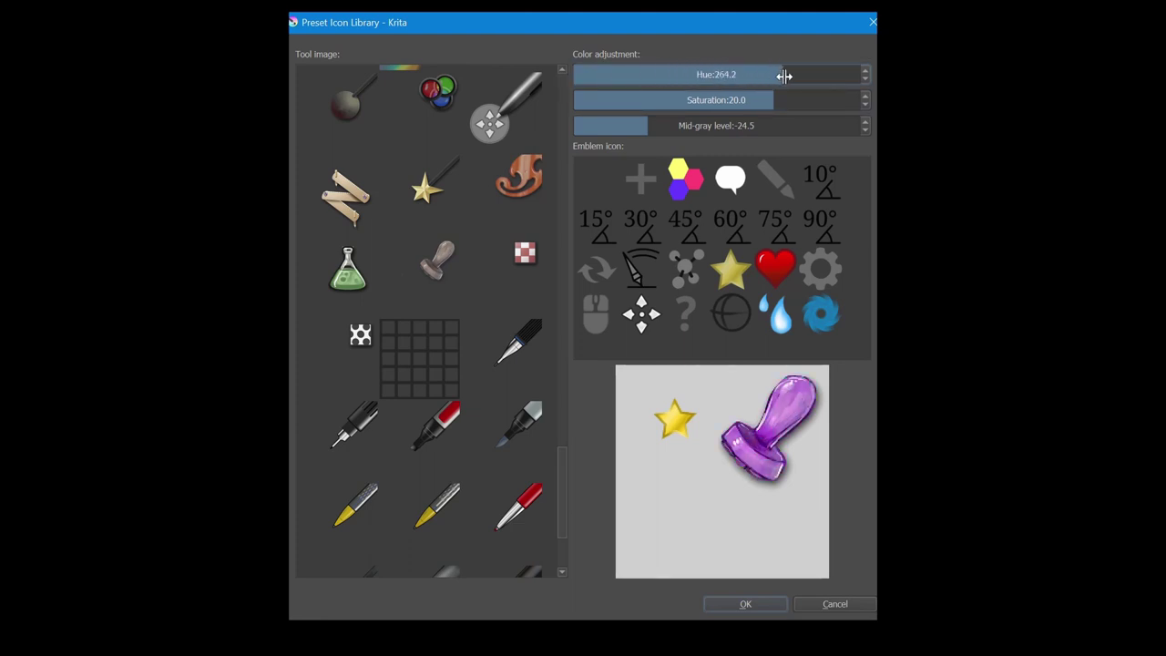
{"action": "left_click", "coordinate": [748, 604]}
{"action": "mouse_move", "coordinate": [355, 306]}
{"action": "left_mouse_down"}
{"action": "mouse_move", "coordinate": [324, 333]}
{"action": "mouse_move", "coordinate": [392, 381]}
{"action": "mouse_move", "coordinate": [459, 384]}
{"action": "mouse_move", "coordinate": [446, 365]}
{"action": "mouse_move", "coordinate": [386, 348]}
{"action": "mouse_move", "coordinate": [327, 396]}
{"action": "mouse_move", "coordinate": [319, 273]}
{"action": "mouse_move", "coordinate": [358, 317]}
{"action": "mouse_move", "coordinate": [330, 332]}
{"action": "mouse_move", "coordinate": [317, 388]}
{"action": "mouse_move", "coordinate": [334, 428]}
{"action": "mouse_move", "coordinate": [482, 408]}
{"action": "mouse_move", "coordinate": [414, 295]}
{"action": "mouse_move", "coordinate": [384, 287]}
{"action": "mouse_move", "coordinate": [335, 364]}
{"action": "mouse_move", "coordinate": [324, 420]}
{"action": "mouse_move", "coordinate": [404, 414]}
{"action": "mouse_move", "coordinate": [457, 428]}
{"action": "mouse_move", "coordinate": [507, 392]}
{"action": "mouse_move", "coordinate": [493, 353]}
{"action": "mouse_move", "coordinate": [435, 321]}
{"action": "mouse_move", "coordinate": [395, 381]}
{"action": "left_mouse_up"}
{"action": "mouse_move", "coordinate": [351, 288]}
{"action": "left_mouse_down"}
{"action": "mouse_move", "coordinate": [330, 380]}
{"action": "mouse_move", "coordinate": [345, 422]}
{"action": "mouse_move", "coordinate": [336, 390]}
{"action": "mouse_move", "coordinate": [349, 410]}
{"action": "mouse_move", "coordinate": [339, 419]}
{"action": "mouse_move", "coordinate": [469, 408]}
{"action": "left_mouse_up"}
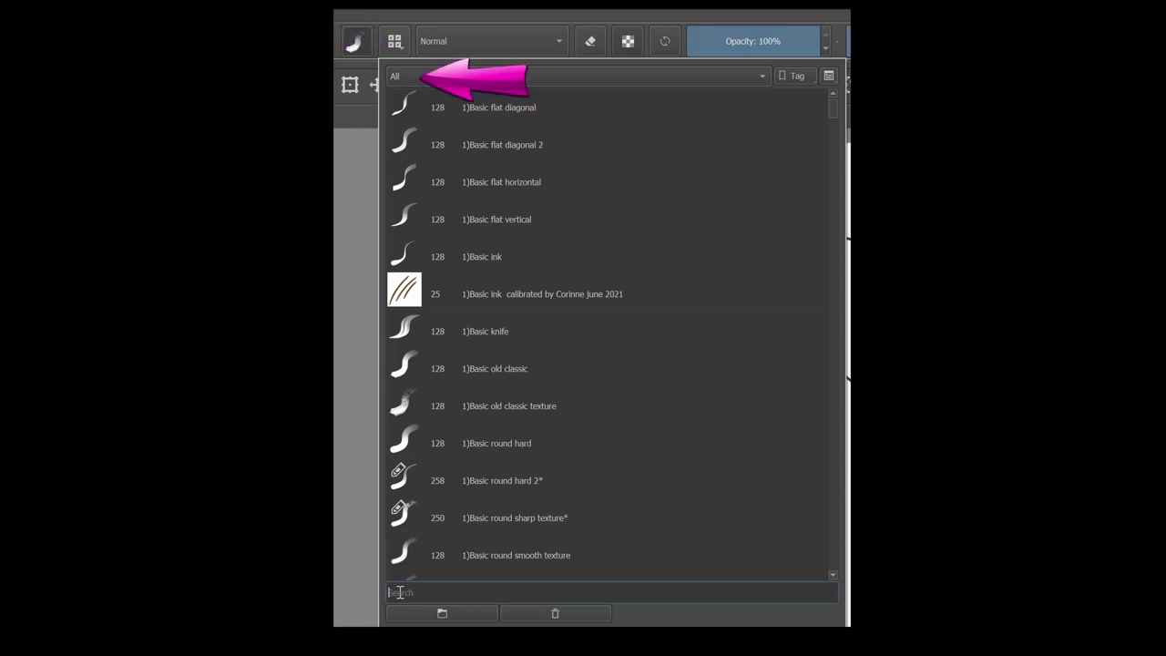
Search the presets for 'leav' and select the CH Stamp leaves brush.
{"action": "type", "text": "l"}
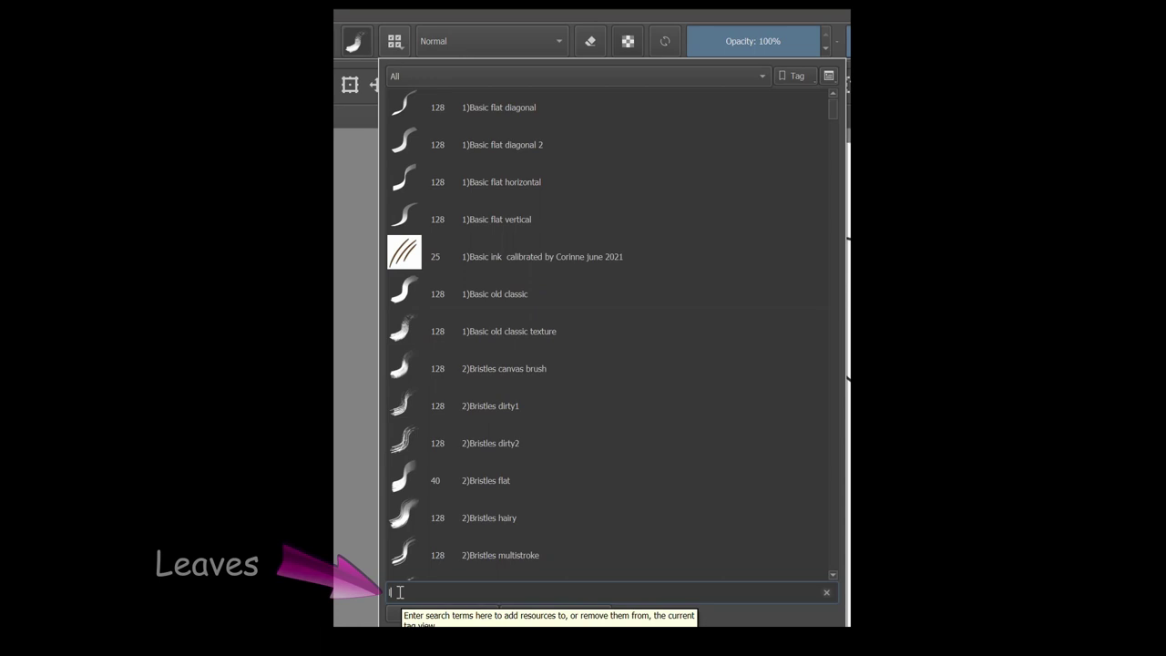
{"action": "type", "text": "eaves"}
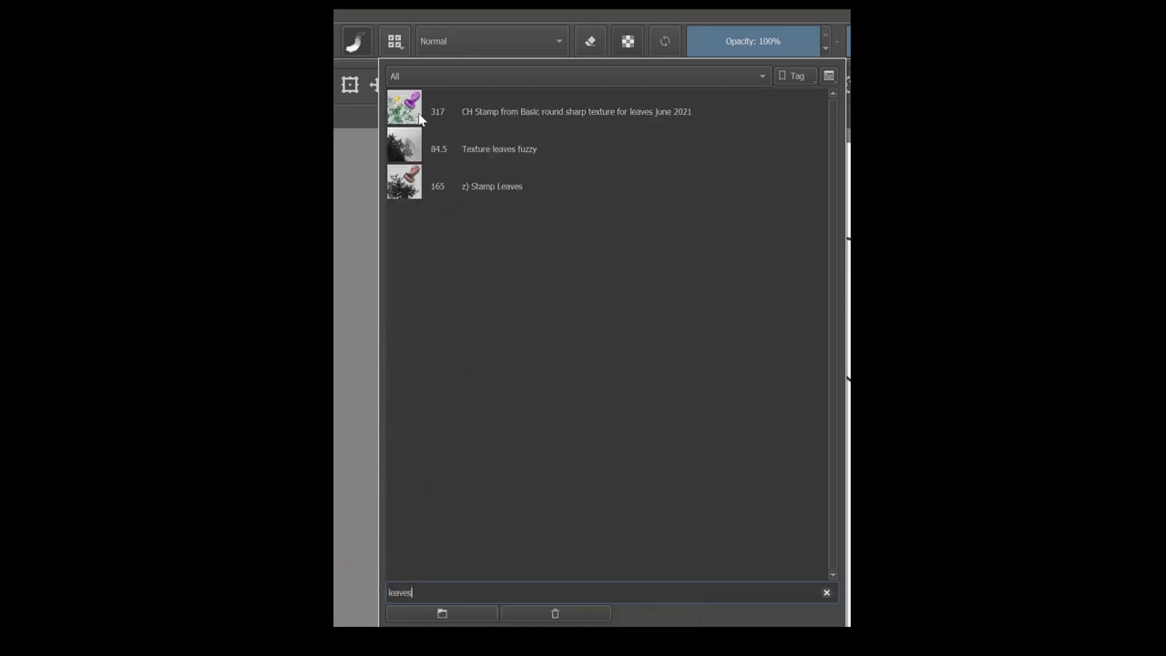
{"action": "mouse_move", "coordinate": [409, 119]}
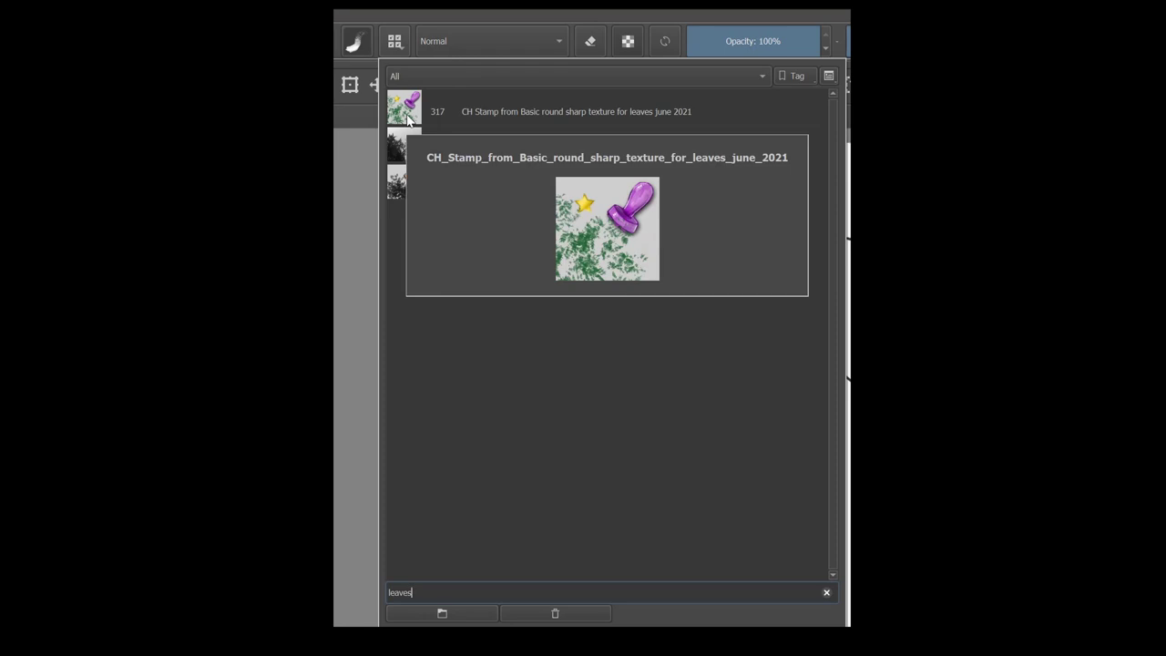
{"action": "left_click", "coordinate": [406, 111]}
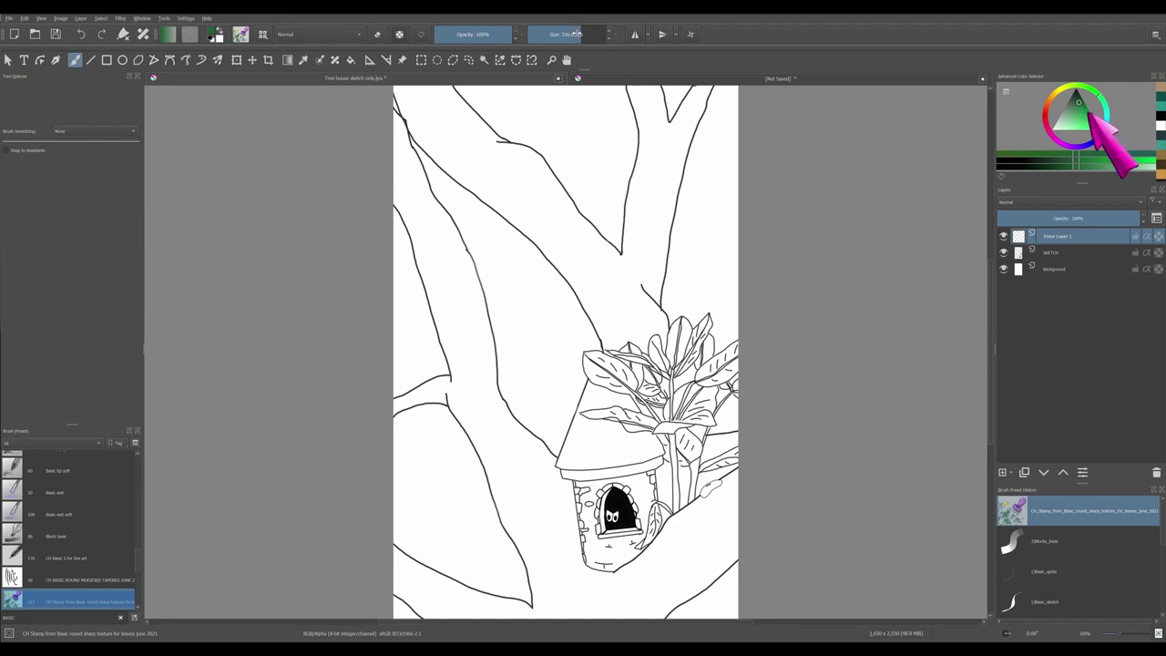
Enlarge the brush to about 421 px, then about 689 px, and stamp leaves along the top-left branch.
{"action": "left_click_drag", "start_coordinate": [576, 34], "coordinate": [587, 34]}
{"action": "left_click", "coordinate": [480, 116]}
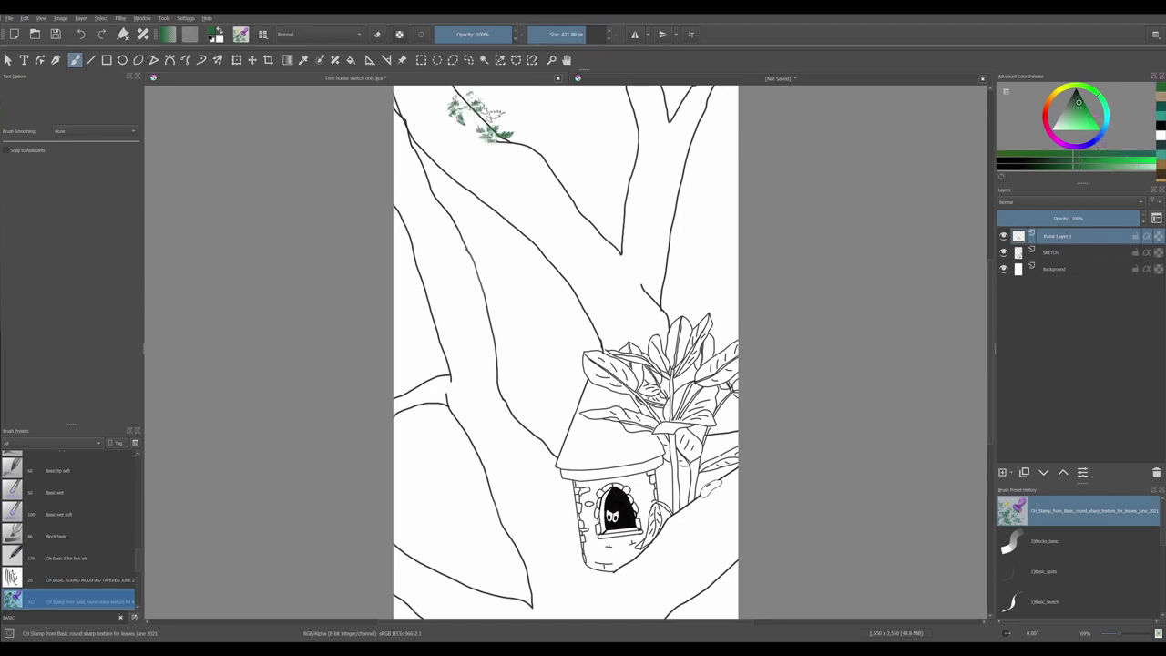
{"action": "mouse_move", "coordinate": [487, 114]}
{"action": "left_mouse_down"}
{"action": "mouse_move", "coordinate": [410, 117]}
{"action": "mouse_move", "coordinate": [403, 132]}
{"action": "mouse_move", "coordinate": [437, 162]}
{"action": "mouse_move", "coordinate": [488, 150]}
{"action": "mouse_move", "coordinate": [460, 173]}
{"action": "mouse_move", "coordinate": [522, 161]}
{"action": "left_mouse_up"}
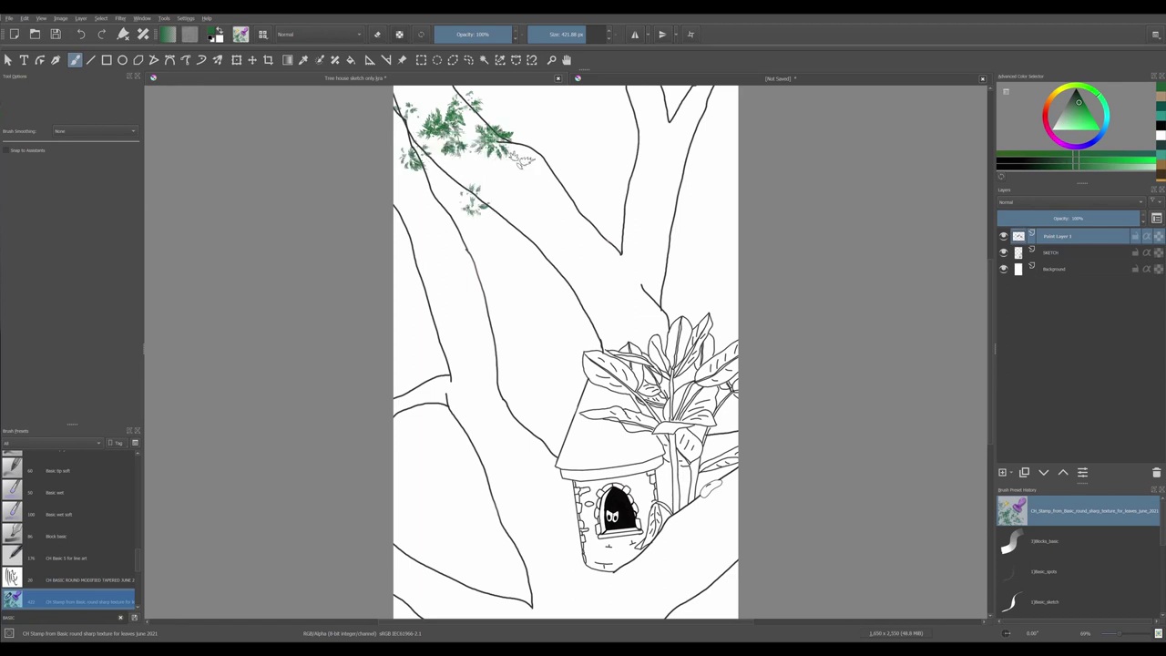
{"action": "left_click_drag", "start_coordinate": [587, 33], "coordinate": [603, 34]}
{"action": "mouse_move", "coordinate": [478, 186]}
{"action": "left_mouse_down"}
{"action": "mouse_move", "coordinate": [537, 164]}
{"action": "mouse_move", "coordinate": [424, 182]}
{"action": "mouse_move", "coordinate": [410, 209]}
{"action": "mouse_move", "coordinate": [456, 273]}
{"action": "mouse_move", "coordinate": [419, 364]}
{"action": "mouse_move", "coordinate": [469, 350]}
{"action": "mouse_move", "coordinate": [519, 218]}
{"action": "mouse_move", "coordinate": [400, 182]}
{"action": "mouse_move", "coordinate": [469, 164]}
{"action": "left_mouse_up"}
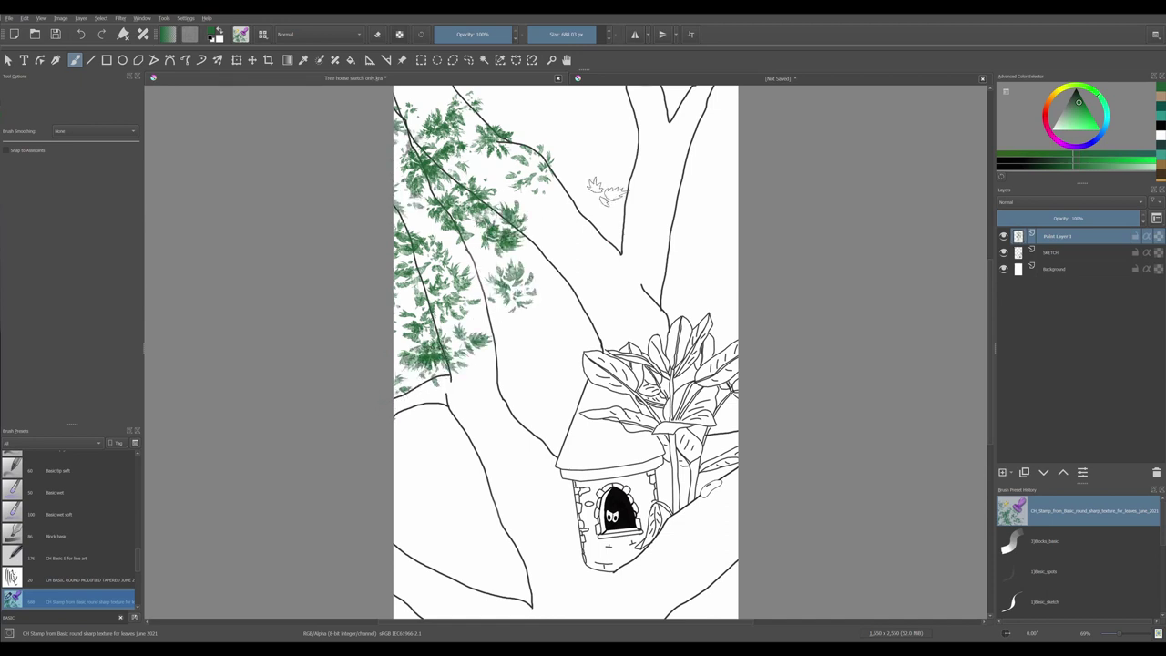
Stamp leaves across the top edge, the left edge, and down the upper-right branch.
{"action": "scroll", "coordinate": [606, 191], "scroll_direction": "down", "scroll_amount": 1}
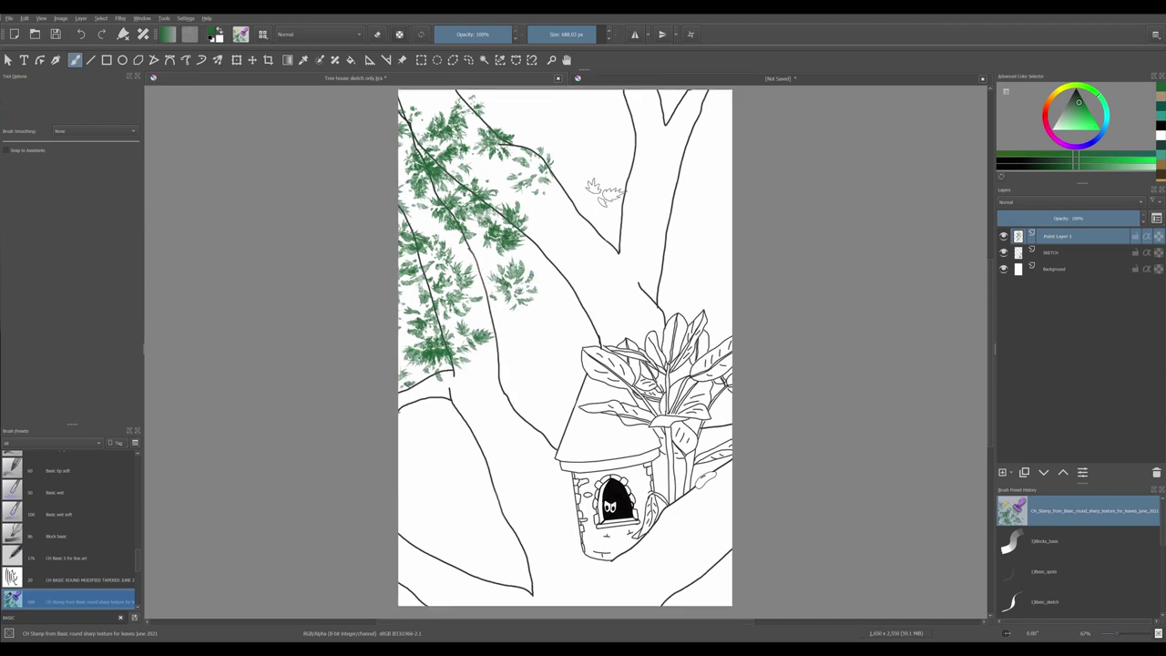
{"action": "mouse_move", "coordinate": [638, 116]}
{"action": "left_mouse_down"}
{"action": "mouse_move", "coordinate": [605, 93]}
{"action": "mouse_move", "coordinate": [538, 108]}
{"action": "mouse_move", "coordinate": [491, 91]}
{"action": "mouse_move", "coordinate": [426, 118]}
{"action": "mouse_move", "coordinate": [487, 114]}
{"action": "mouse_move", "coordinate": [554, 142]}
{"action": "mouse_move", "coordinate": [665, 104]}
{"action": "mouse_move", "coordinate": [720, 105]}
{"action": "mouse_move", "coordinate": [638, 114]}
{"action": "mouse_move", "coordinate": [402, 182]}
{"action": "mouse_move", "coordinate": [409, 396]}
{"action": "left_mouse_up"}
{"action": "left_click", "coordinate": [404, 506]}
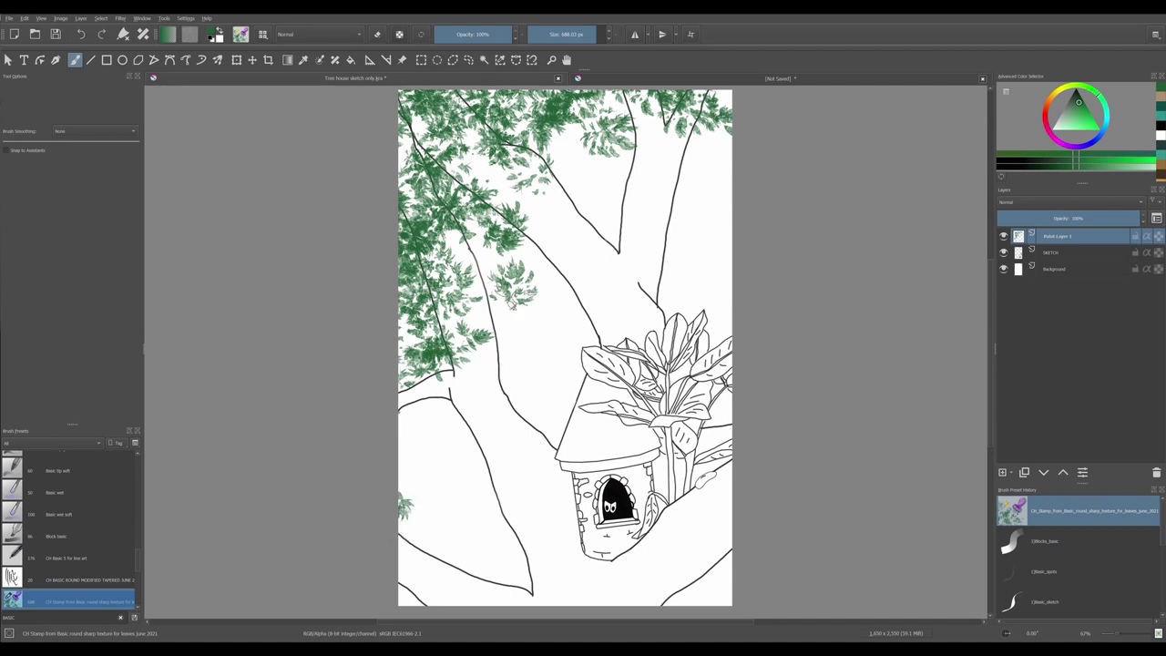
{"action": "mouse_move", "coordinate": [511, 293]}
{"action": "left_mouse_down"}
{"action": "mouse_move", "coordinate": [514, 259]}
{"action": "mouse_move", "coordinate": [554, 235]}
{"action": "left_mouse_up"}
{"action": "mouse_move", "coordinate": [596, 143]}
{"action": "left_mouse_down"}
{"action": "mouse_move", "coordinate": [672, 172]}
{"action": "mouse_move", "coordinate": [710, 137]}
{"action": "mouse_move", "coordinate": [720, 101]}
{"action": "left_mouse_up"}
{"action": "scroll", "coordinate": [865, 173], "scroll_direction": "right", "scroll_amount": 3}
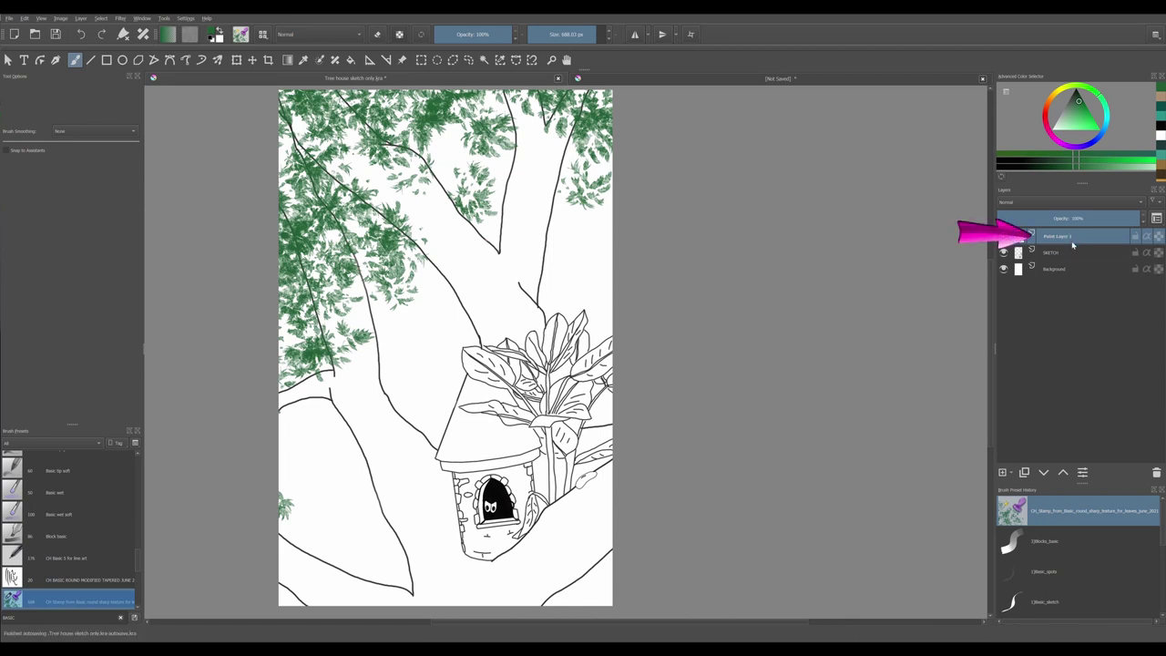
Rename Paint Layer 1 to 'Dark green'.
{"action": "double_click", "coordinate": [1053, 237]}
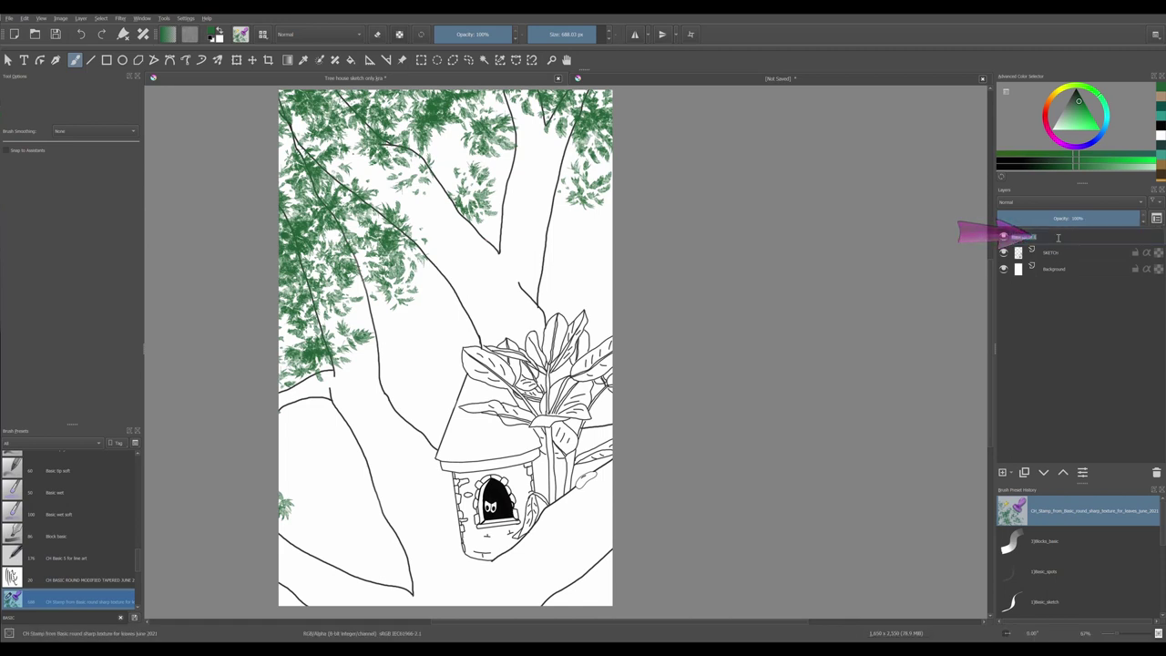
{"action": "type", "text": "Dark"}
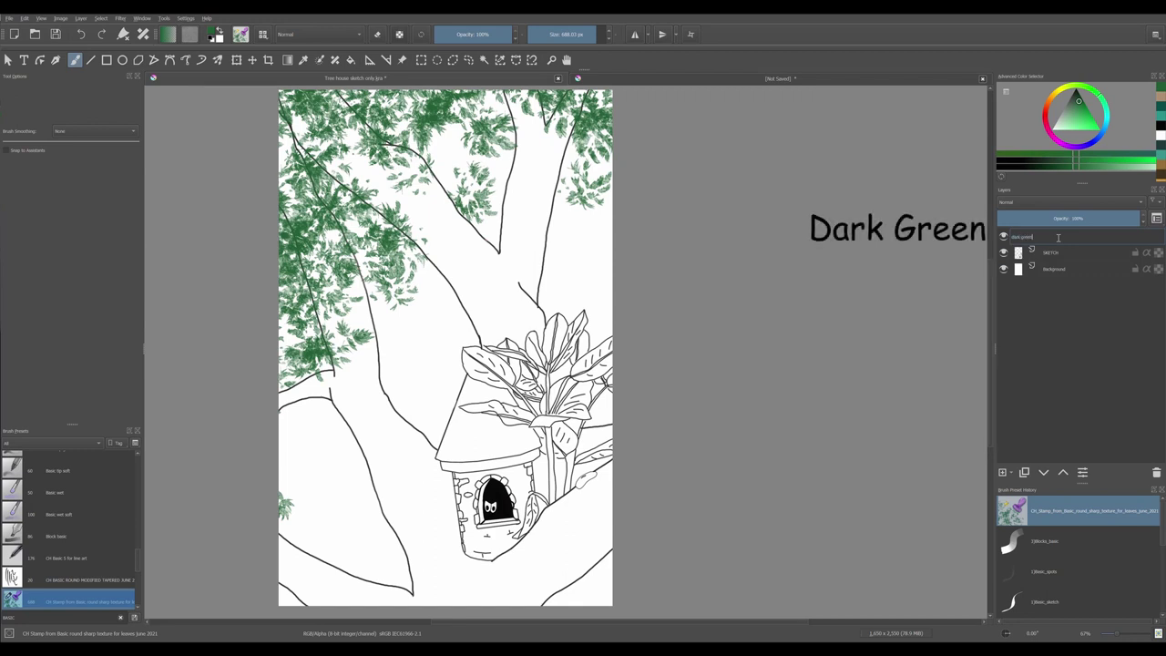
{"action": "type", "text": " green"}
{"action": "key", "text": "Return"}
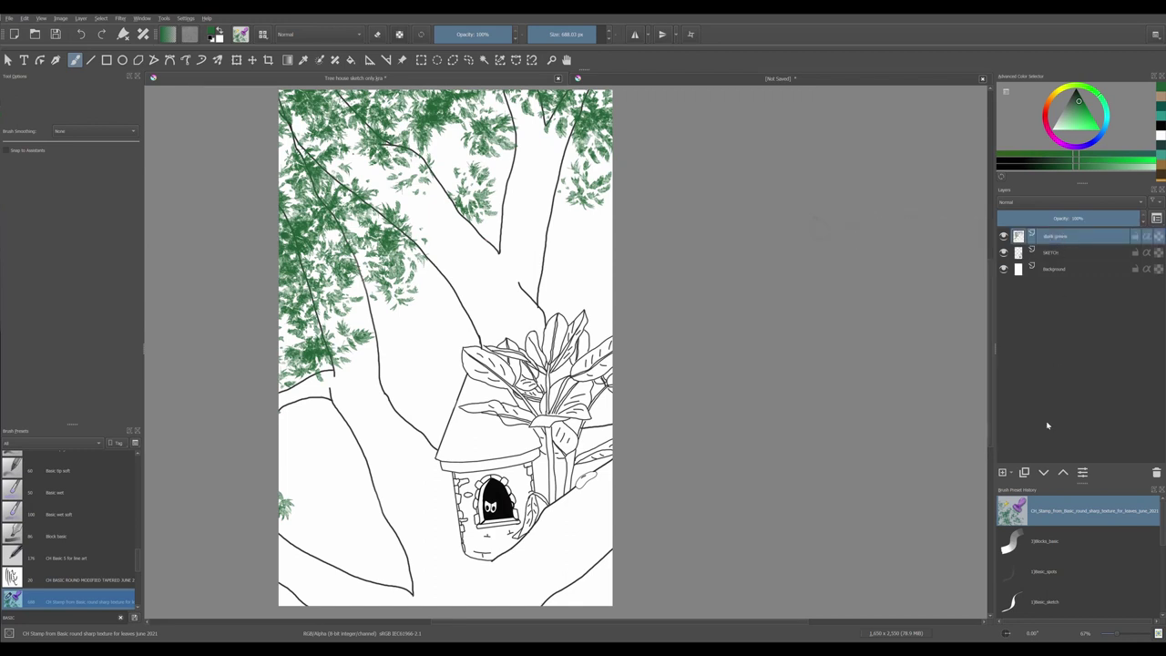
On a new layer above, paint lighter green leaves over the top-left canopy and left edge.
{"action": "left_click", "coordinate": [1001, 472]}
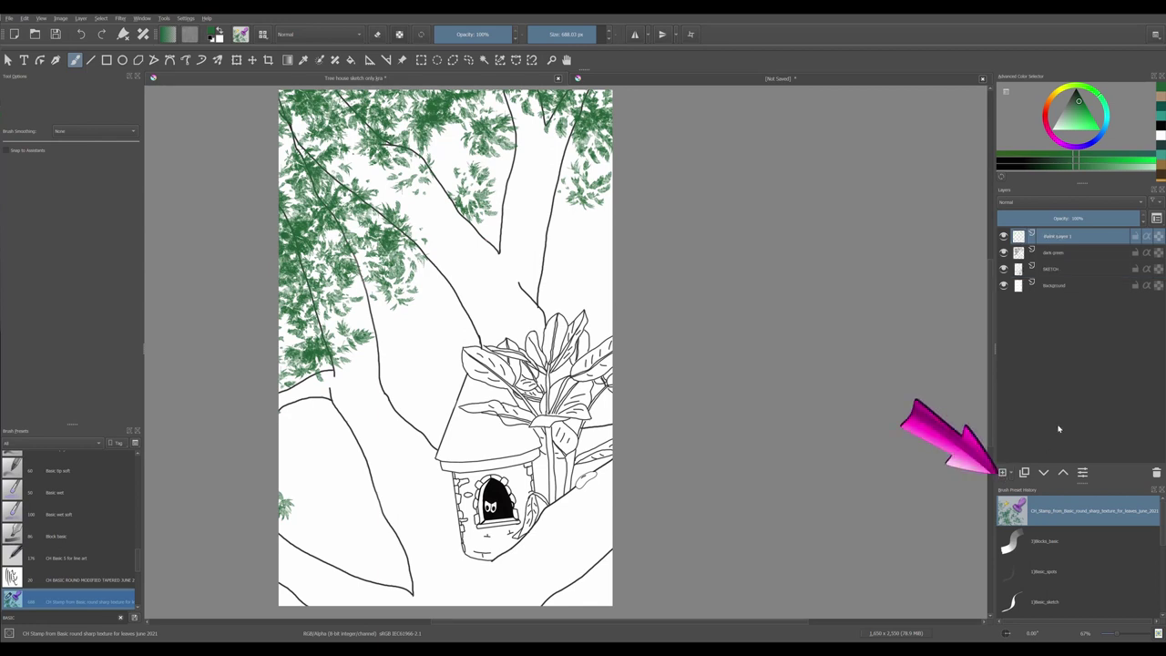
{"action": "left_click", "coordinate": [1082, 114]}
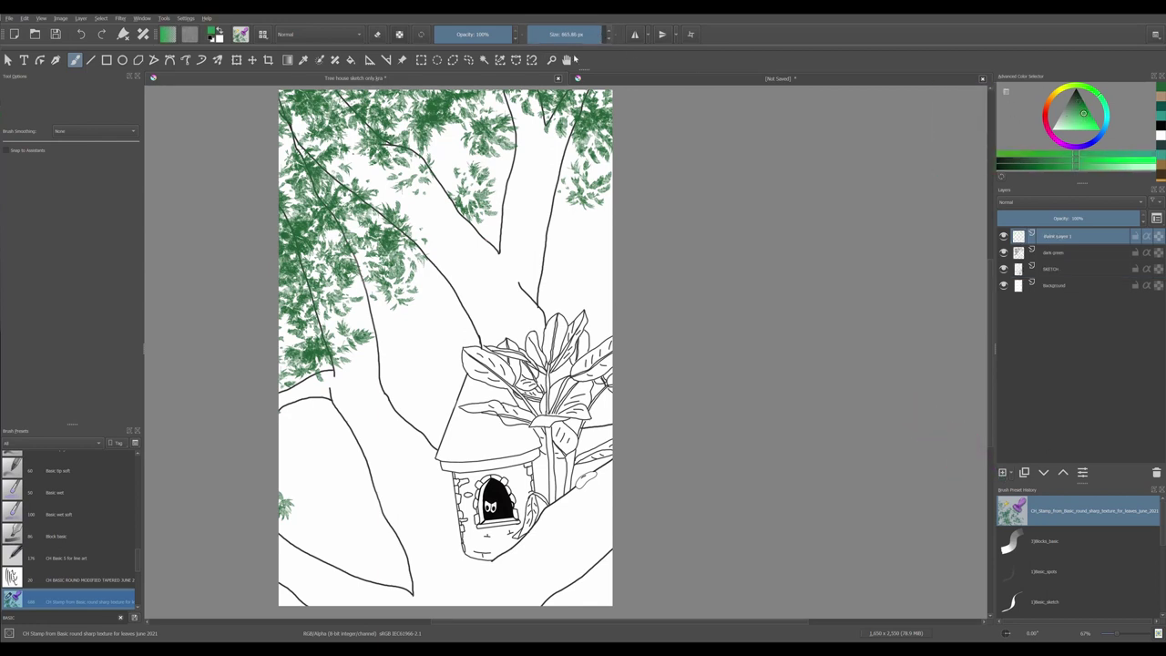
{"action": "mouse_move", "coordinate": [293, 113]}
{"action": "left_mouse_down"}
{"action": "mouse_move", "coordinate": [301, 132]}
{"action": "mouse_move", "coordinate": [338, 102]}
{"action": "left_mouse_up"}
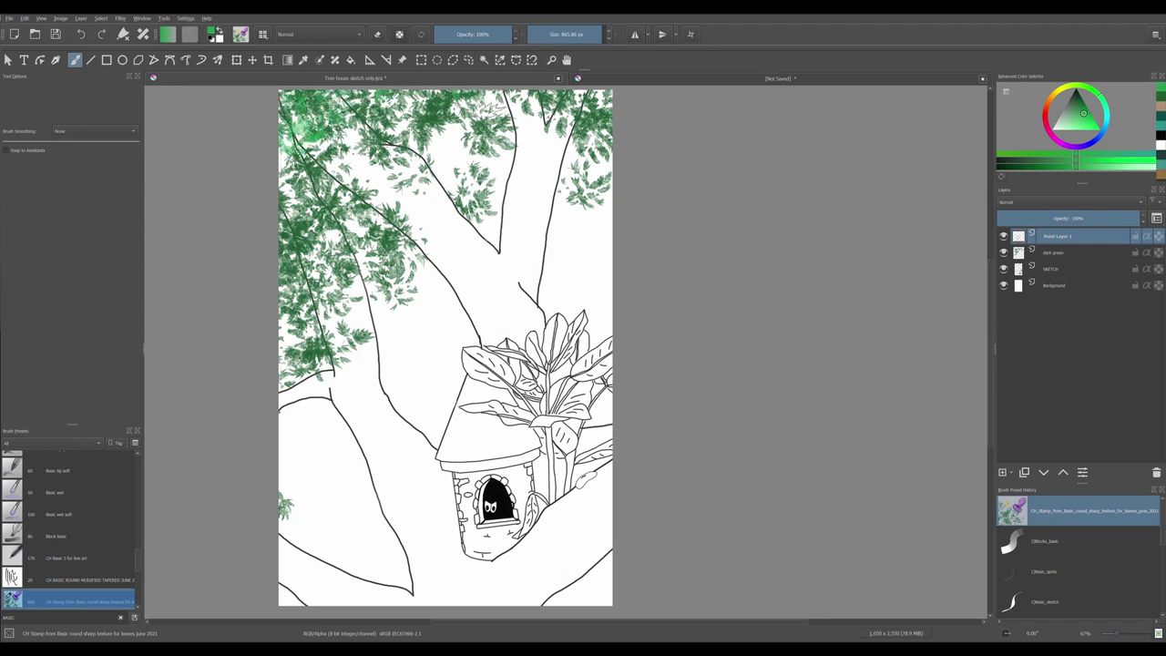
{"action": "mouse_move", "coordinate": [405, 128]}
{"action": "left_mouse_down"}
{"action": "mouse_move", "coordinate": [351, 178]}
{"action": "mouse_move", "coordinate": [292, 328]}
{"action": "mouse_move", "coordinate": [283, 162]}
{"action": "mouse_move", "coordinate": [393, 101]}
{"action": "mouse_move", "coordinate": [601, 173]}
{"action": "mouse_move", "coordinate": [453, 137]}
{"action": "mouse_move", "coordinate": [506, 182]}
{"action": "mouse_move", "coordinate": [555, 151]}
{"action": "left_mouse_up"}
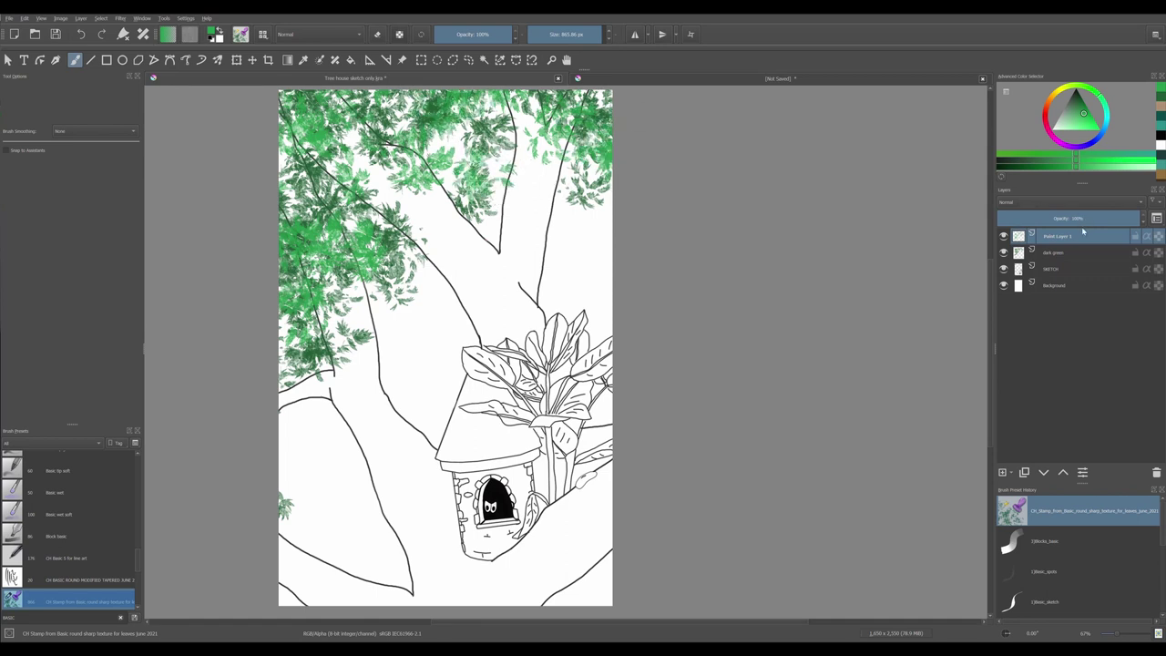
Add a new layer above SKETCH and rename the leaf layers 'light green' and 'yellow'.
{"action": "left_click", "coordinate": [1054, 268]}
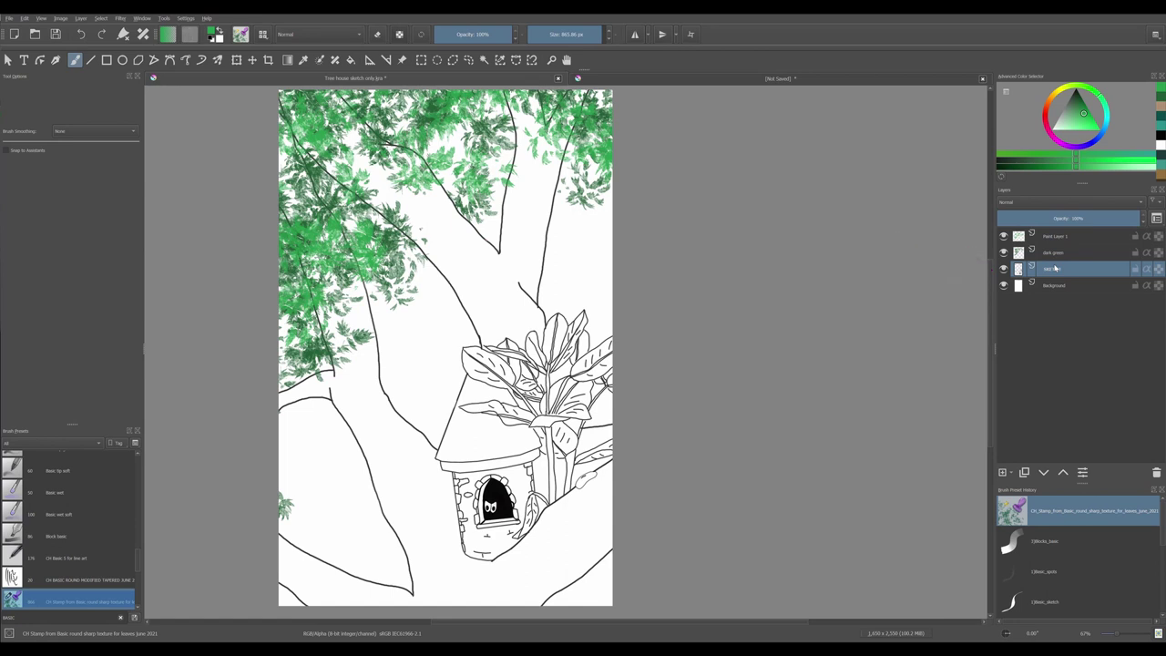
{"action": "left_click", "coordinate": [1005, 474]}
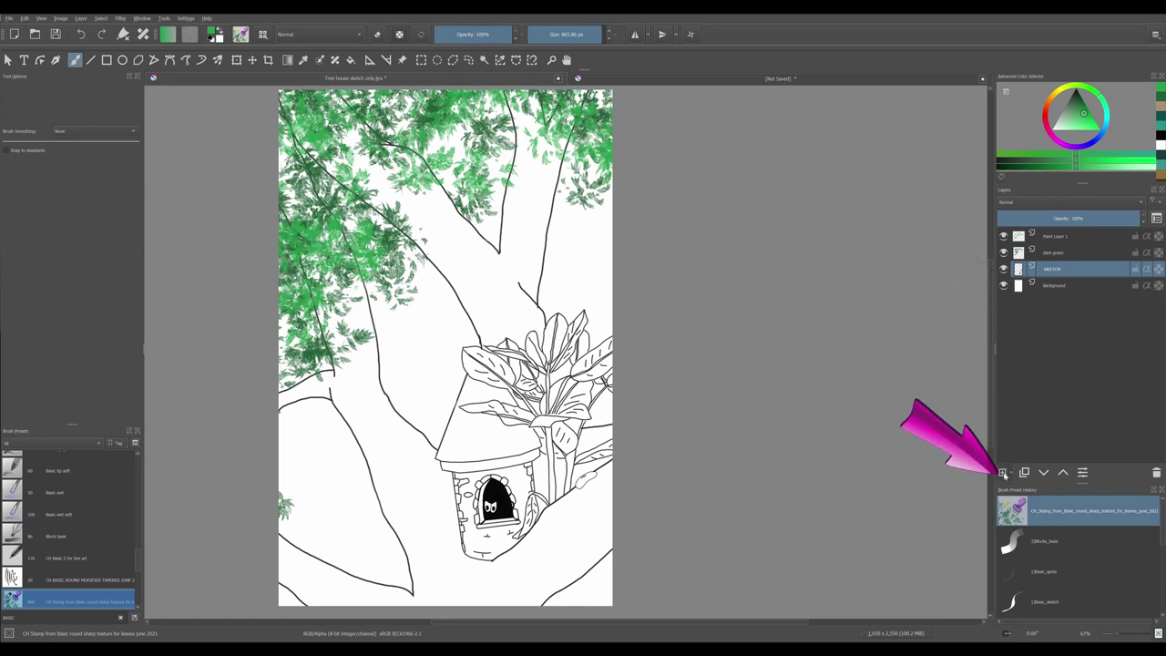
{"action": "double_click", "coordinate": [1057, 238]}
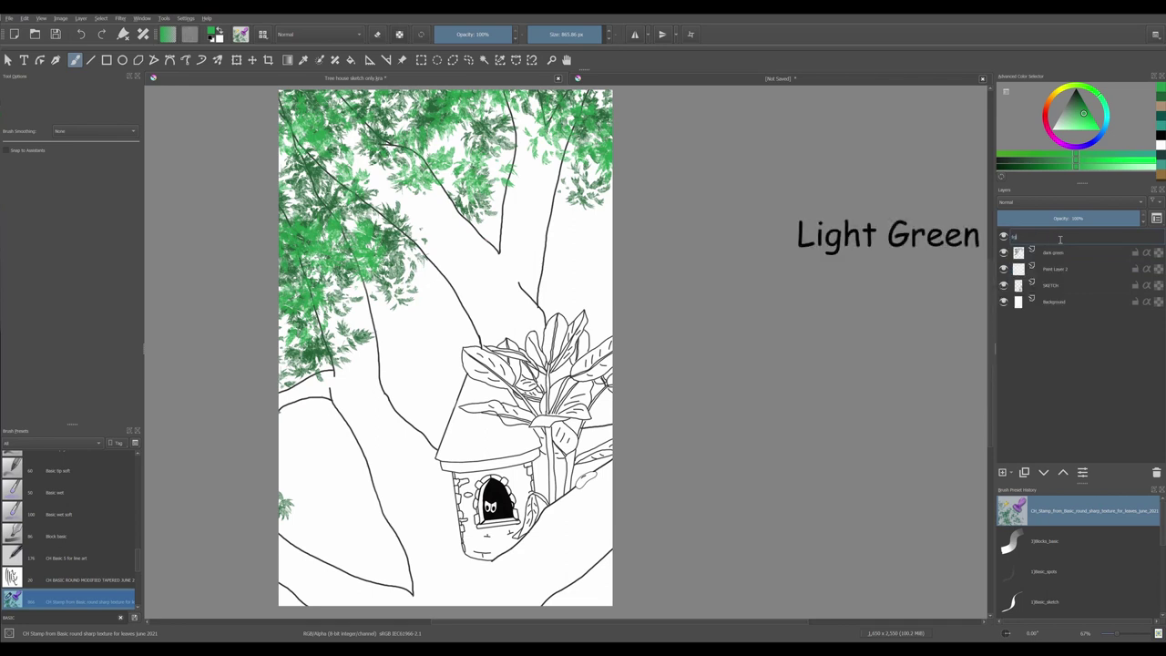
{"action": "type", "text": "light green"}
{"action": "key", "text": "Return"}
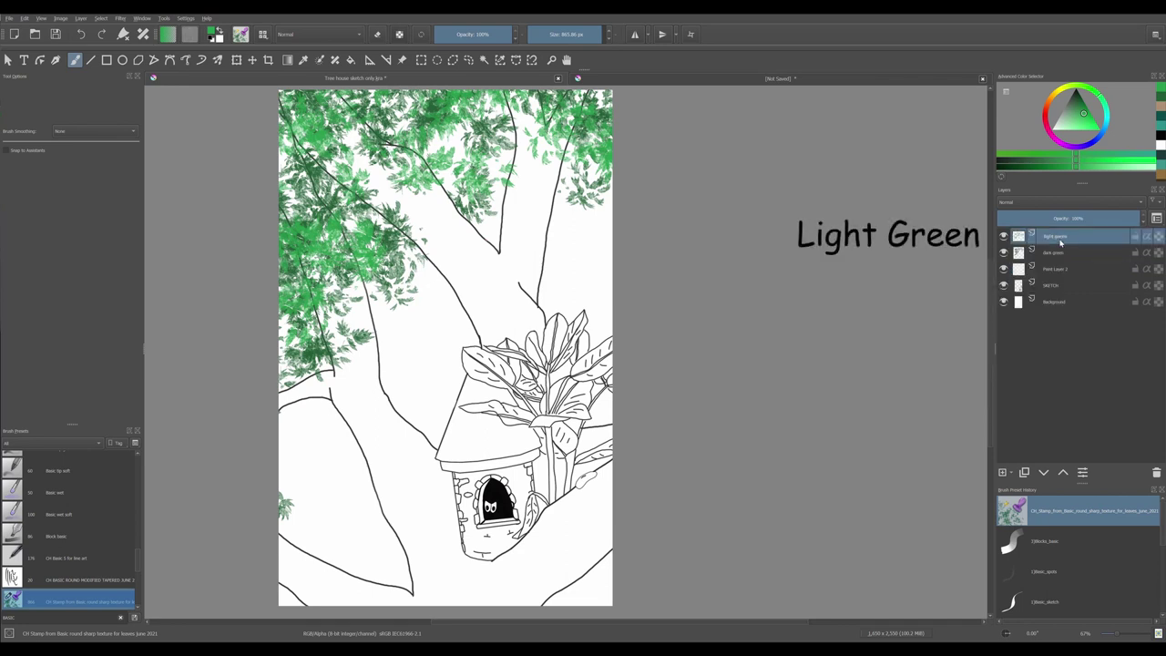
{"action": "double_click", "coordinate": [1059, 270]}
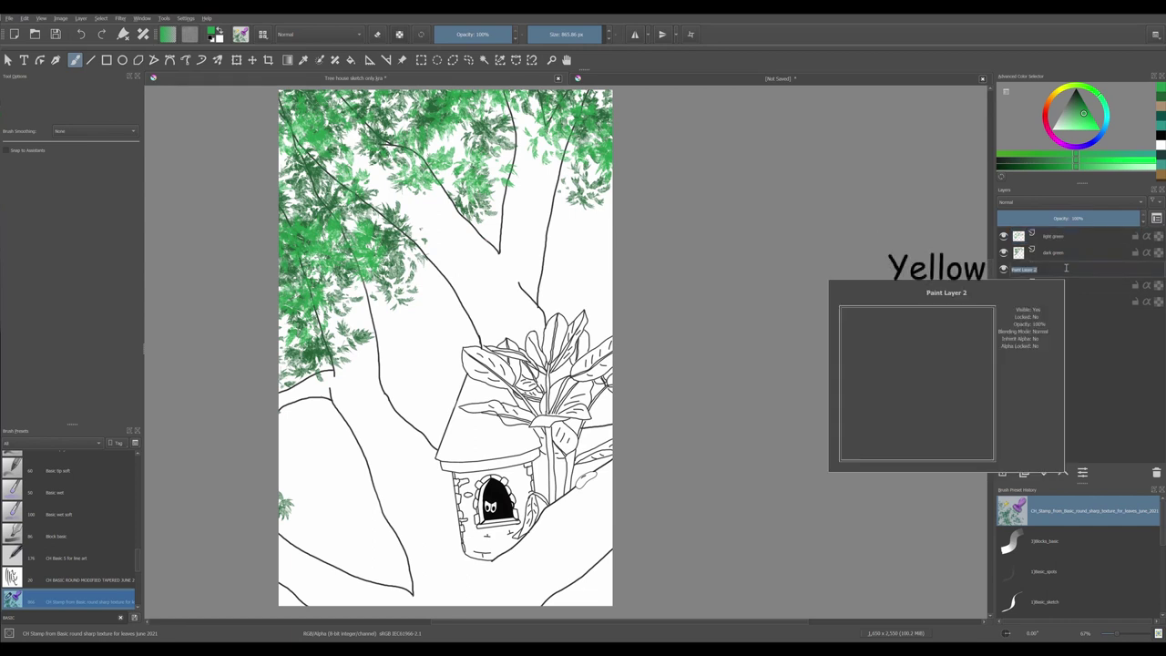
{"action": "type", "text": "yellow"}
{"action": "key", "text": "Return"}
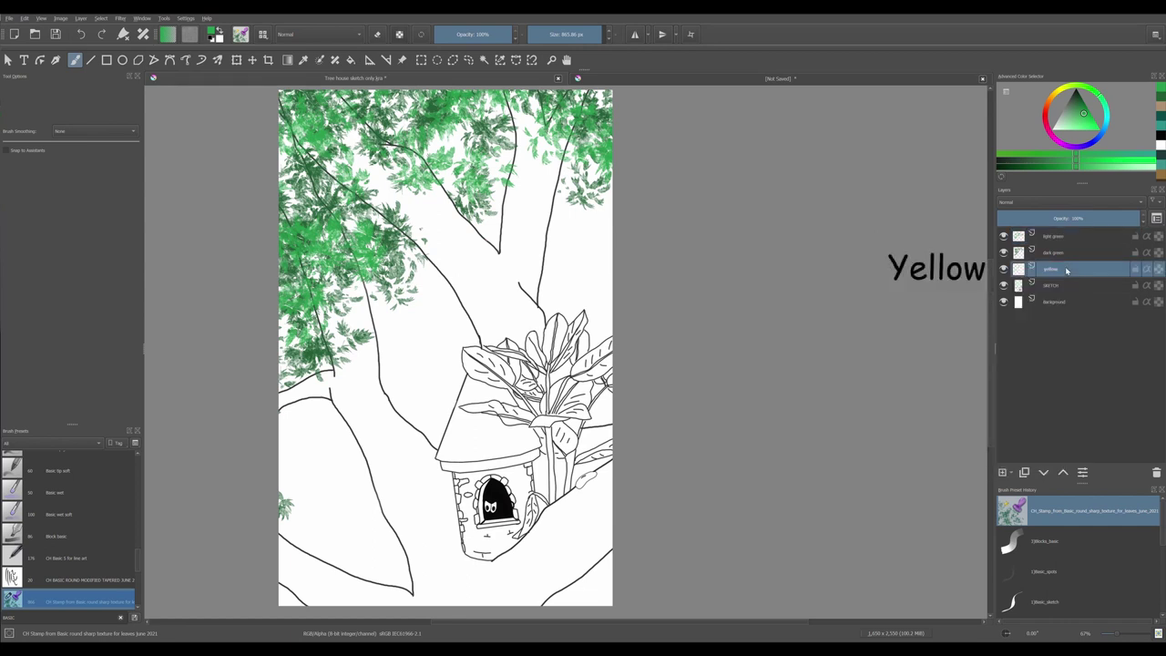
Pick a light tan at about half opacity and a 282 px brush, undoing test dabs.
{"action": "left_click", "coordinate": [1068, 113]}
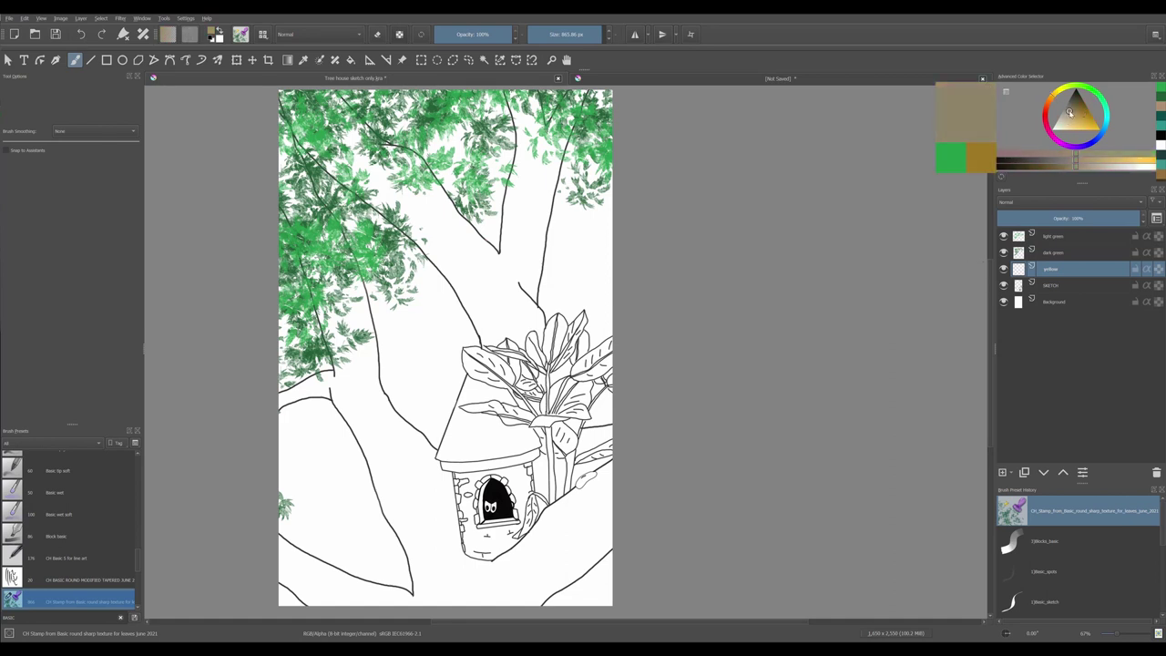
{"action": "left_click_drag", "start_coordinate": [1069, 112], "coordinate": [1071, 117]}
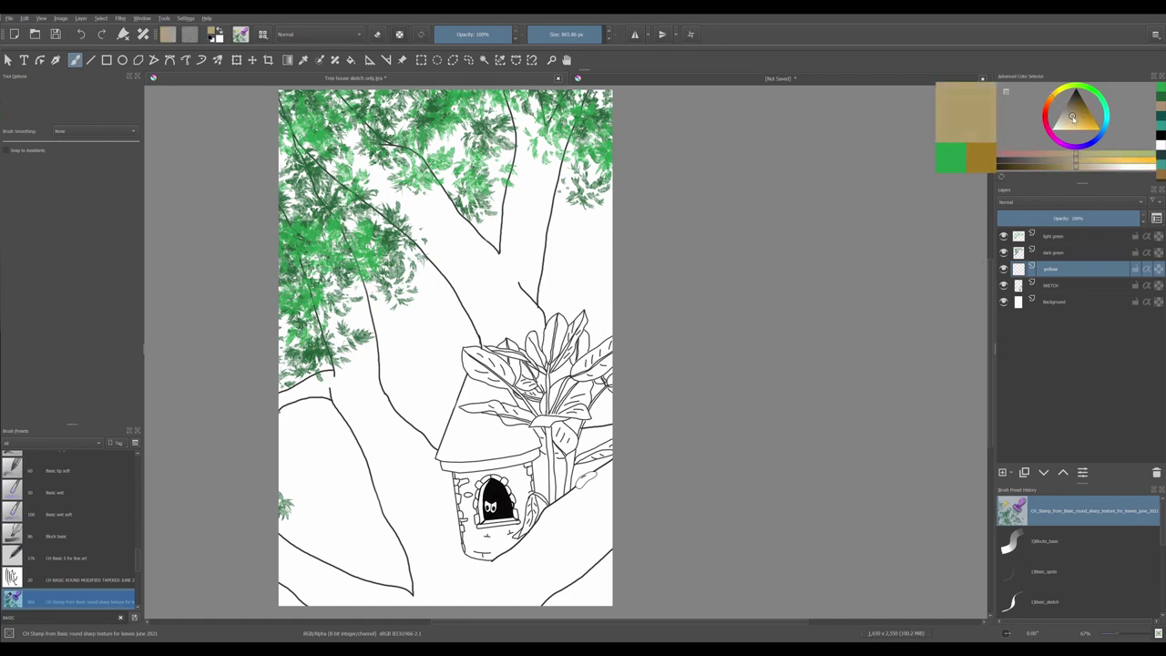
{"action": "left_click", "coordinate": [491, 35]}
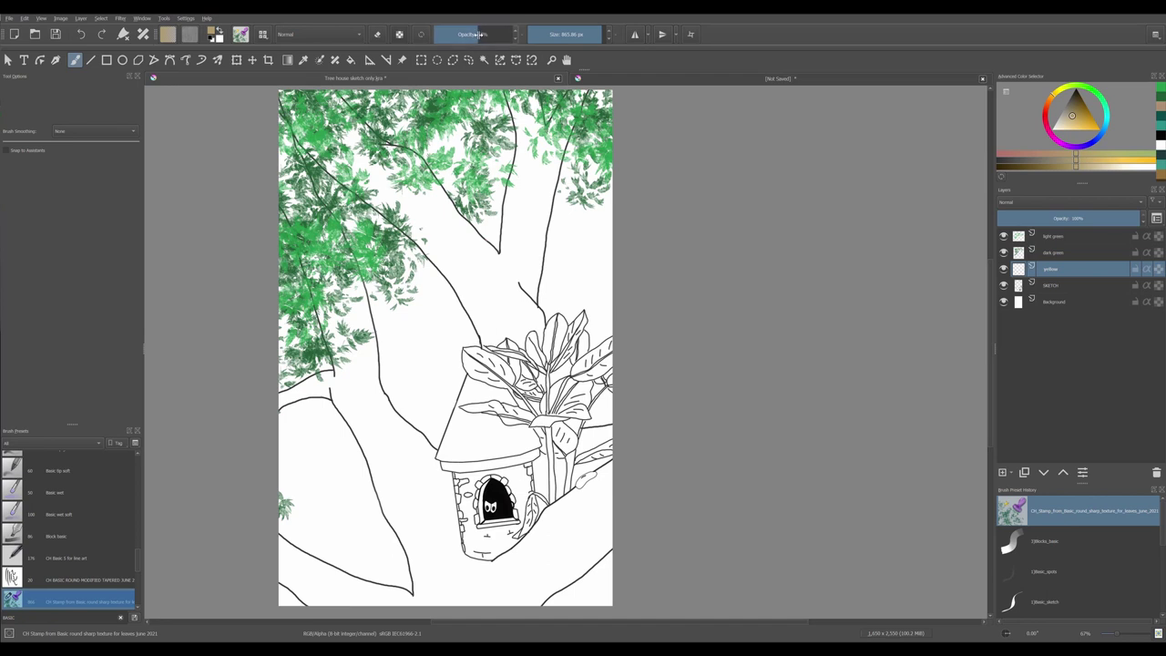
{"action": "left_click_drag", "start_coordinate": [595, 35], "coordinate": [577, 35]}
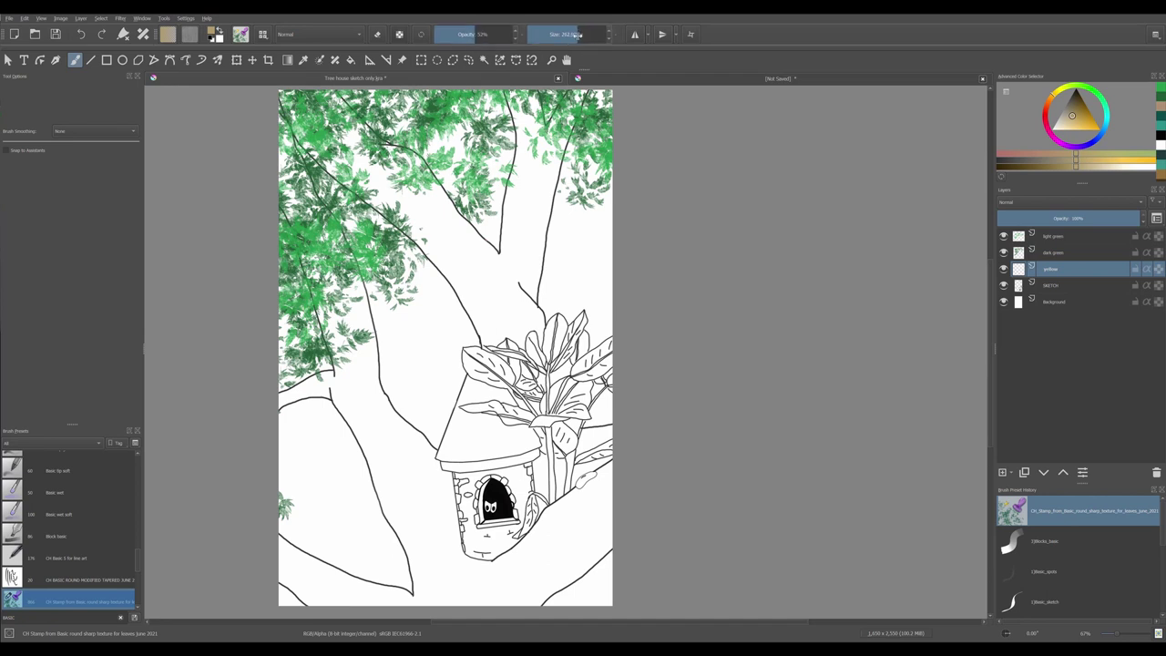
{"action": "mouse_move", "coordinate": [435, 142]}
{"action": "left_mouse_down"}
{"action": "mouse_move", "coordinate": [508, 130]}
{"action": "mouse_move", "coordinate": [338, 98]}
{"action": "left_mouse_up"}
{"action": "key", "text": "ctrl+z"}
{"action": "key", "text": "ctrl+z"}
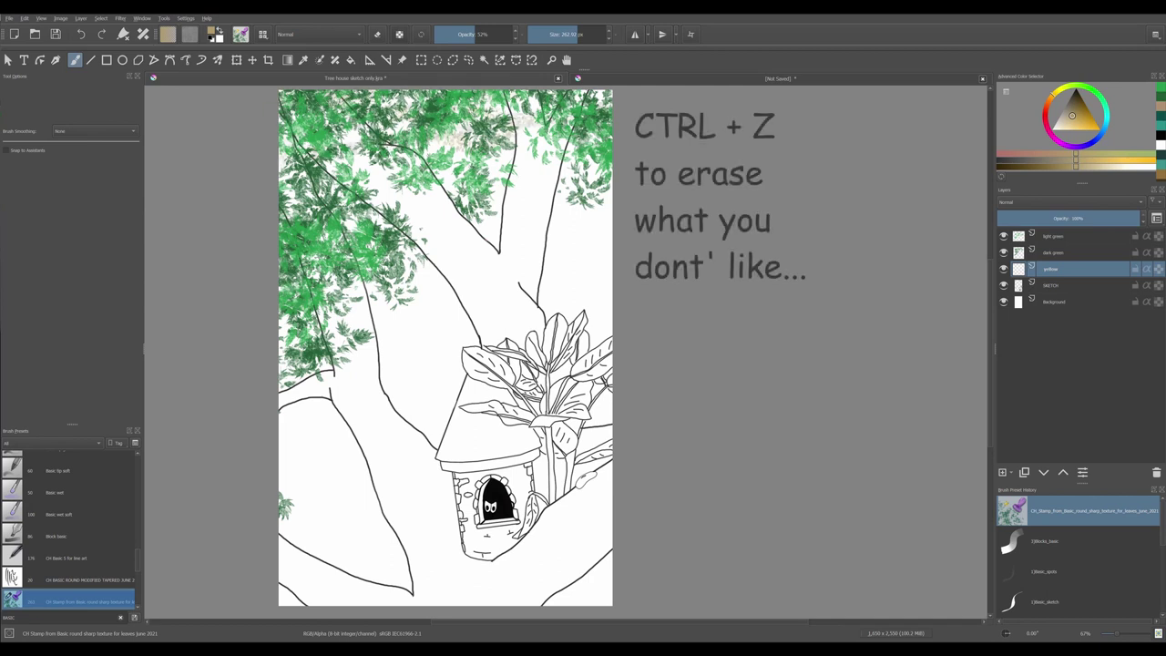
{"action": "key", "text": "ctrl+z"}
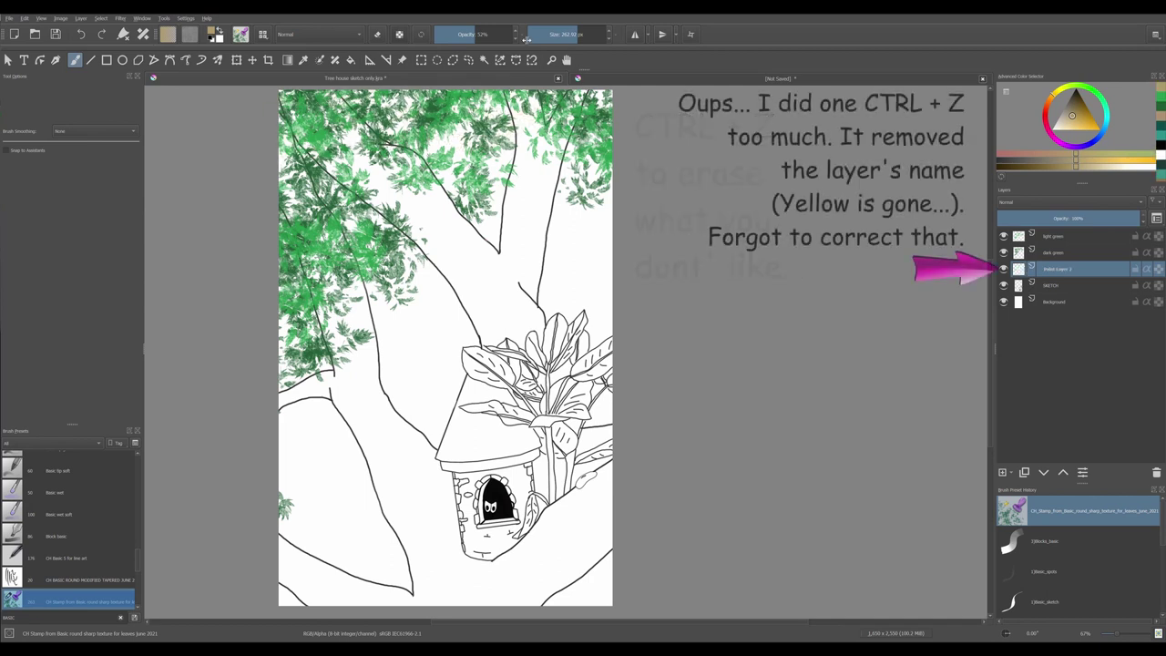
With a 931 px brush, stamp tan leaves across the upper foliage, left side and trunk fork.
{"action": "left_click_drag", "start_coordinate": [574, 34], "coordinate": [609, 36]}
{"action": "mouse_move", "coordinate": [403, 118]}
{"action": "left_mouse_down"}
{"action": "mouse_move", "coordinate": [492, 102]}
{"action": "mouse_move", "coordinate": [309, 187]}
{"action": "mouse_move", "coordinate": [398, 213]}
{"action": "left_mouse_up"}
{"action": "mouse_move", "coordinate": [300, 356]}
{"action": "left_mouse_down"}
{"action": "mouse_move", "coordinate": [301, 182]}
{"action": "mouse_move", "coordinate": [419, 101]}
{"action": "mouse_move", "coordinate": [547, 100]}
{"action": "mouse_move", "coordinate": [592, 173]}
{"action": "left_mouse_up"}
{"action": "mouse_move", "coordinate": [455, 187]}
{"action": "left_mouse_down"}
{"action": "mouse_move", "coordinate": [487, 205]}
{"action": "mouse_move", "coordinate": [478, 260]}
{"action": "mouse_move", "coordinate": [327, 291]}
{"action": "mouse_move", "coordinate": [419, 187]}
{"action": "left_mouse_up"}
{"action": "left_click_drag", "start_coordinate": [465, 218], "coordinate": [392, 100]}
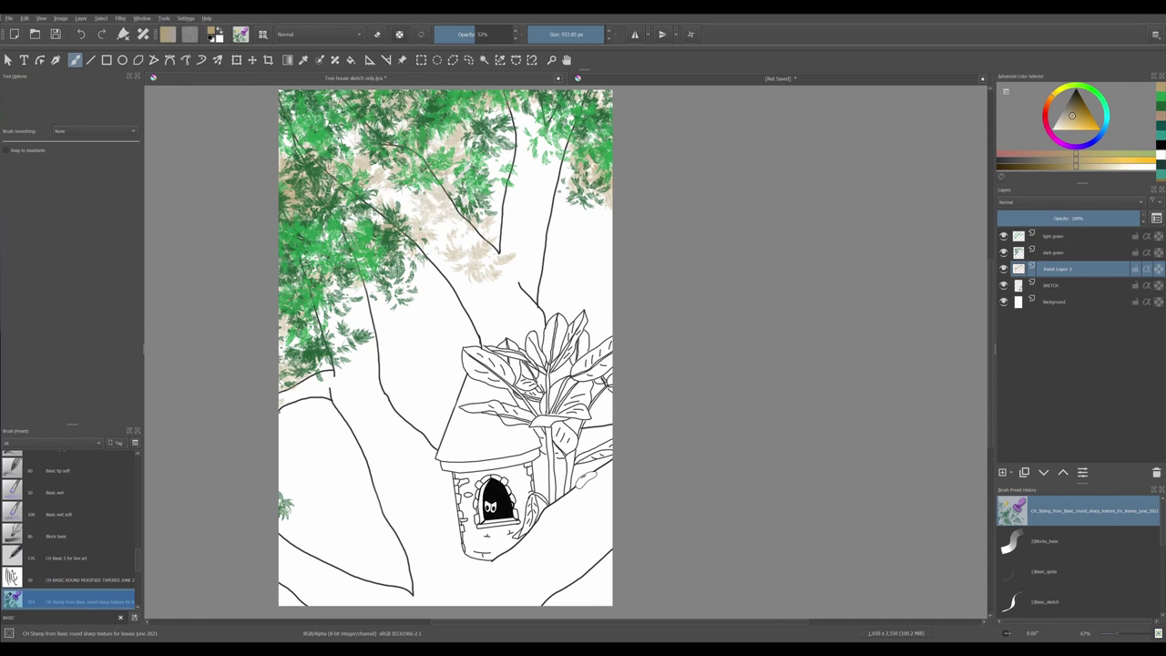
{"action": "mouse_move", "coordinate": [391, 205]}
{"action": "left_mouse_down"}
{"action": "mouse_move", "coordinate": [337, 155]}
{"action": "mouse_move", "coordinate": [400, 105]}
{"action": "mouse_move", "coordinate": [337, 242]}
{"action": "mouse_move", "coordinate": [301, 401]}
{"action": "mouse_move", "coordinate": [437, 248]}
{"action": "mouse_move", "coordinate": [582, 228]}
{"action": "mouse_move", "coordinate": [528, 100]}
{"action": "left_mouse_up"}
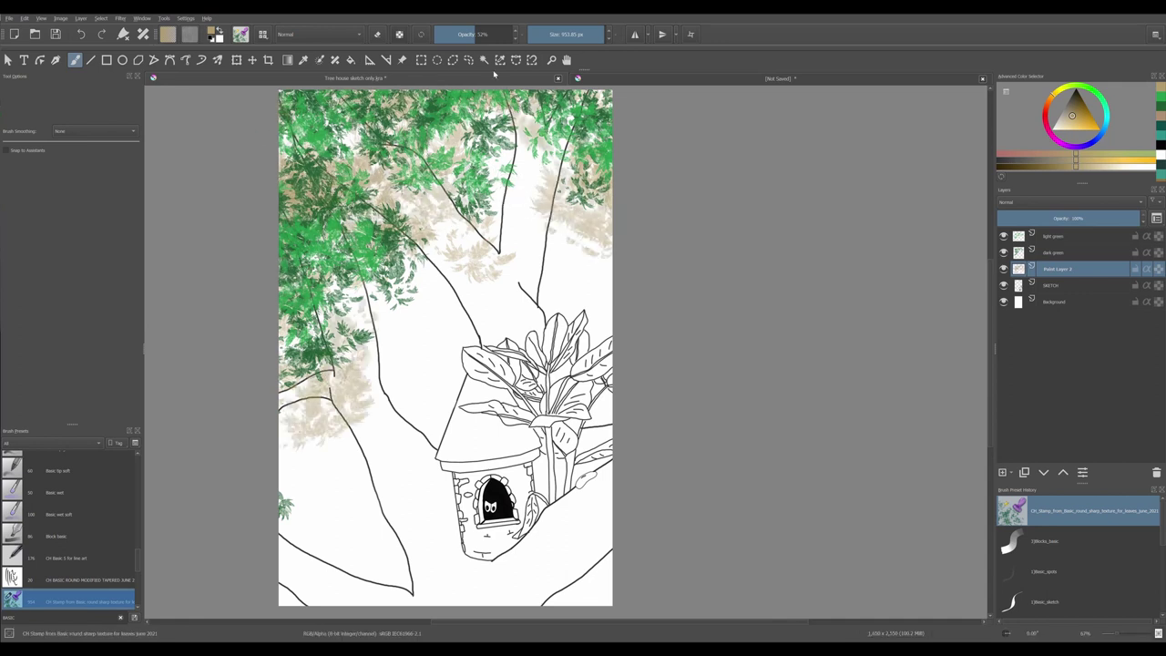
{"action": "left_click_drag", "start_coordinate": [562, 223], "coordinate": [546, 128]}
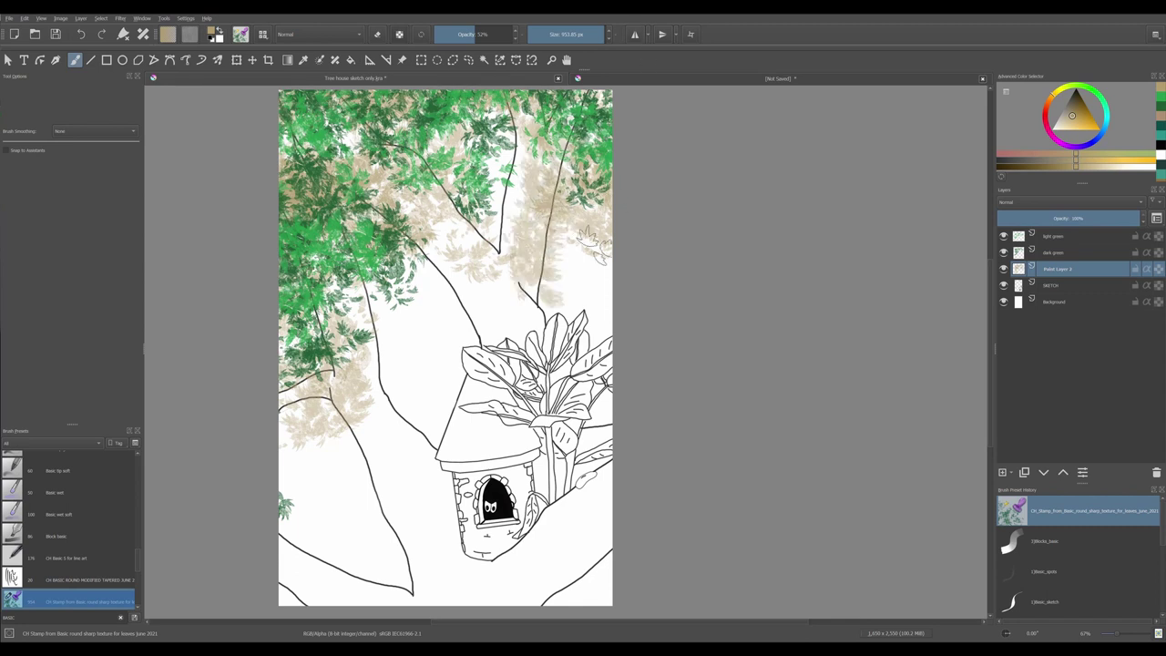
{"action": "mouse_move", "coordinate": [592, 242]}
{"action": "left_mouse_down"}
{"action": "mouse_move", "coordinate": [555, 155]}
{"action": "mouse_move", "coordinate": [478, 178]}
{"action": "mouse_move", "coordinate": [532, 209]}
{"action": "left_mouse_up"}
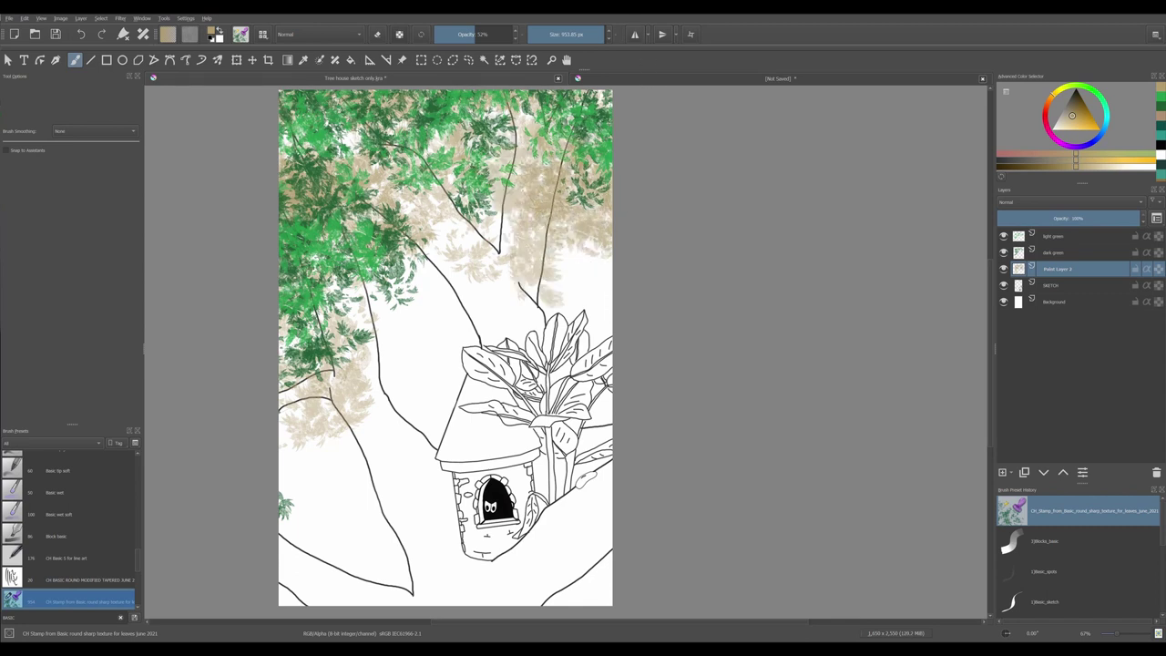
{"action": "mouse_move", "coordinate": [365, 146]}
{"action": "left_mouse_down"}
{"action": "mouse_move", "coordinate": [284, 136]}
{"action": "mouse_move", "coordinate": [319, 433]}
{"action": "left_mouse_up"}
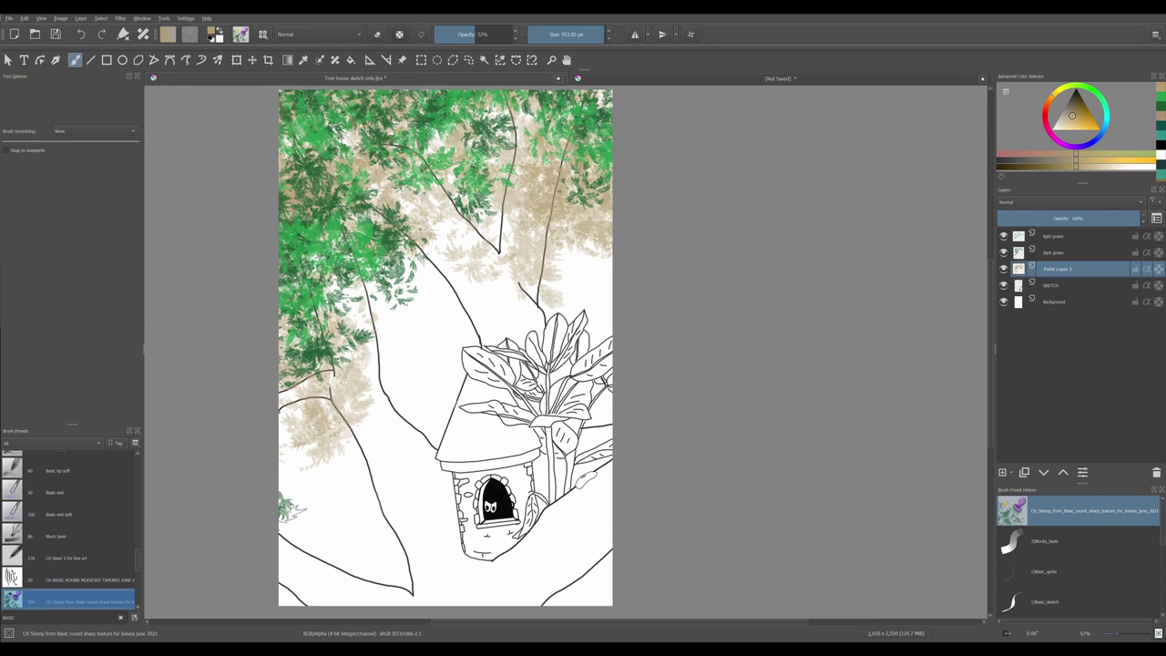
{"action": "mouse_move", "coordinate": [474, 326]}
{"action": "left_mouse_down"}
{"action": "mouse_move", "coordinate": [483, 339]}
{"action": "mouse_move", "coordinate": [437, 369]}
{"action": "mouse_move", "coordinate": [448, 428]}
{"action": "left_mouse_up"}
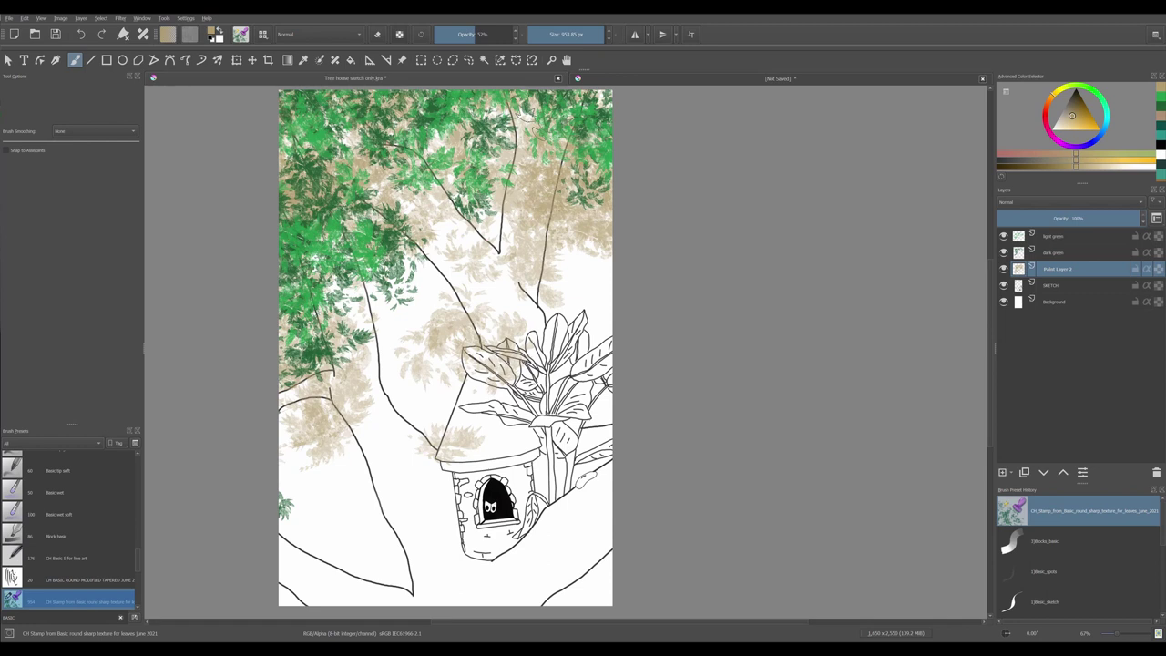
{"action": "key", "text": "ctrl+u"}
Shift the tan leaves toward olive green, then raise dark green's hue and lightness, lowering saturation.
{"action": "left_click_drag", "start_coordinate": [921, 217], "coordinate": [899, 248]}
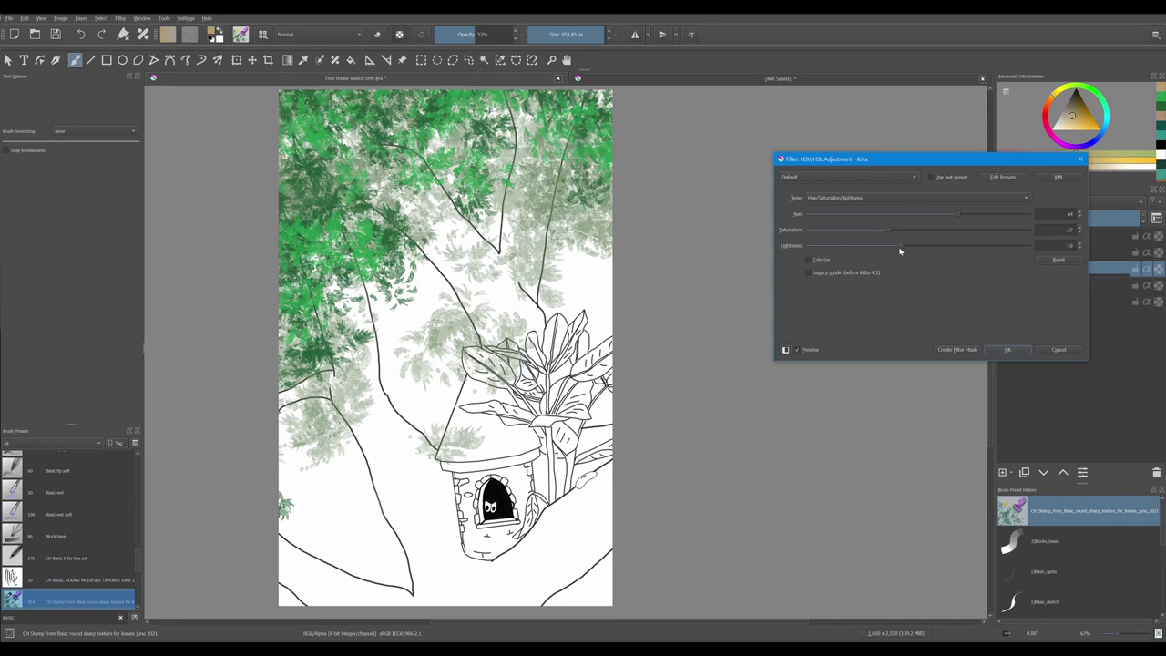
{"action": "left_click", "coordinate": [1008, 350]}
{"action": "left_click", "coordinate": [1049, 254]}
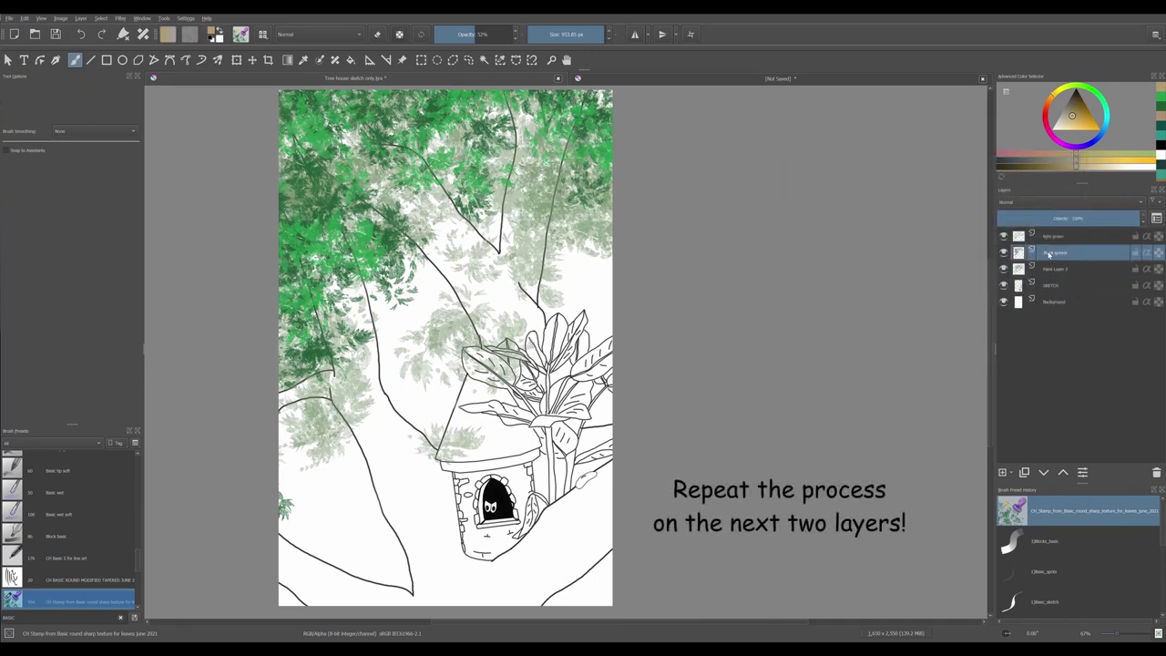
{"action": "key", "text": "ctrl+u"}
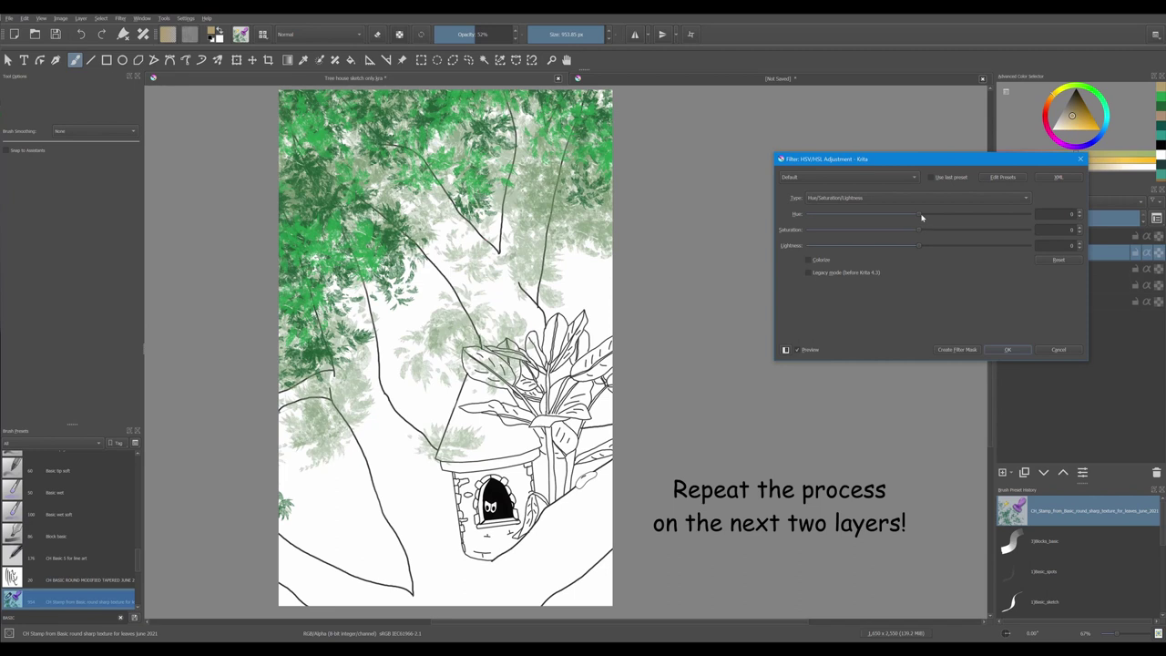
{"action": "left_click", "coordinate": [932, 217]}
{"action": "mouse_move", "coordinate": [904, 231]}
{"action": "left_mouse_down"}
{"action": "mouse_move", "coordinate": [927, 251]}
{"action": "mouse_move", "coordinate": [906, 249]}
{"action": "left_mouse_up"}
{"action": "left_click", "coordinate": [1016, 353]}
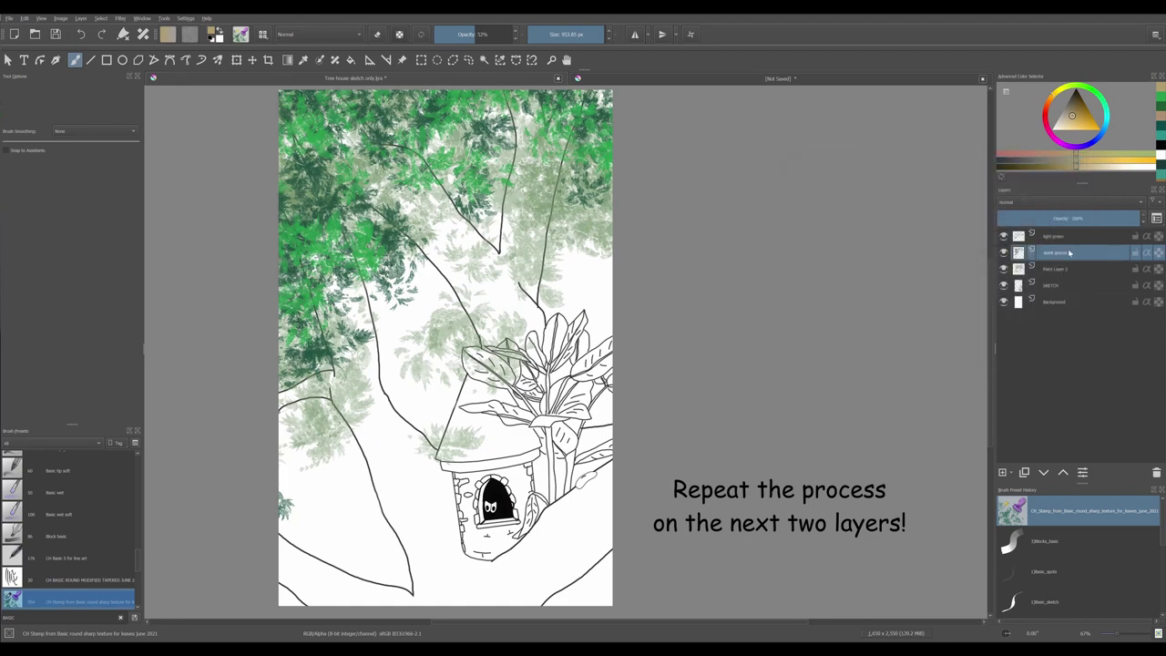
Shift the light green leaf layer's hue toward vivid lime green.
{"action": "left_click", "coordinate": [1058, 237]}
{"action": "key", "text": "ctrl+u"}
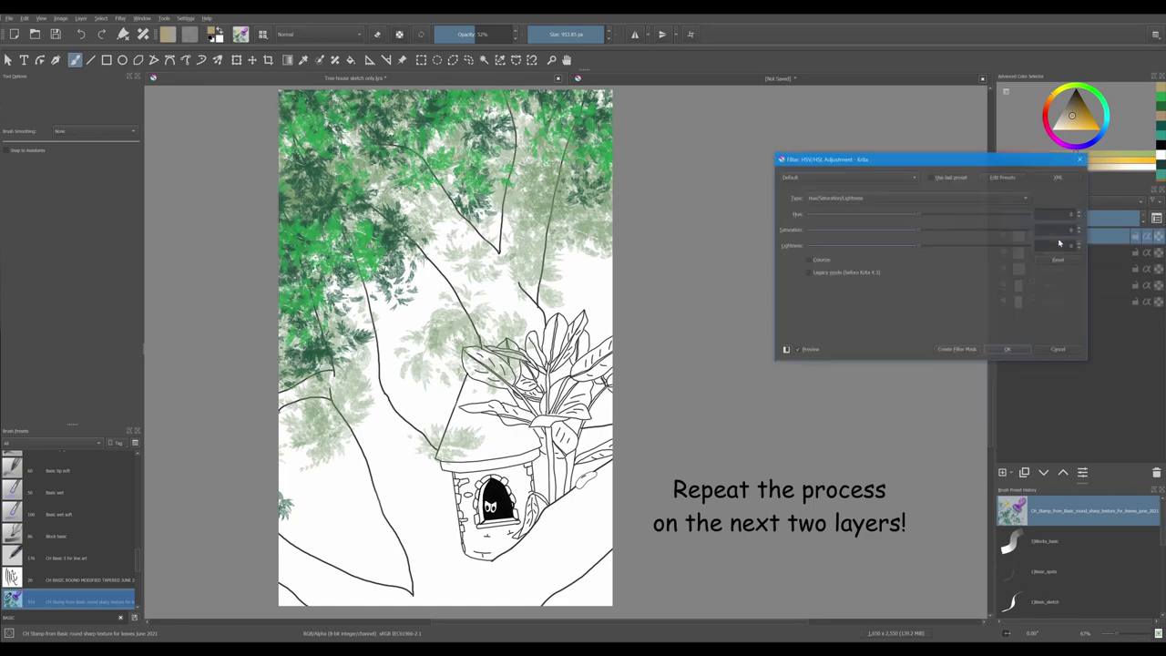
{"action": "left_click_drag", "start_coordinate": [918, 218], "coordinate": [948, 230]}
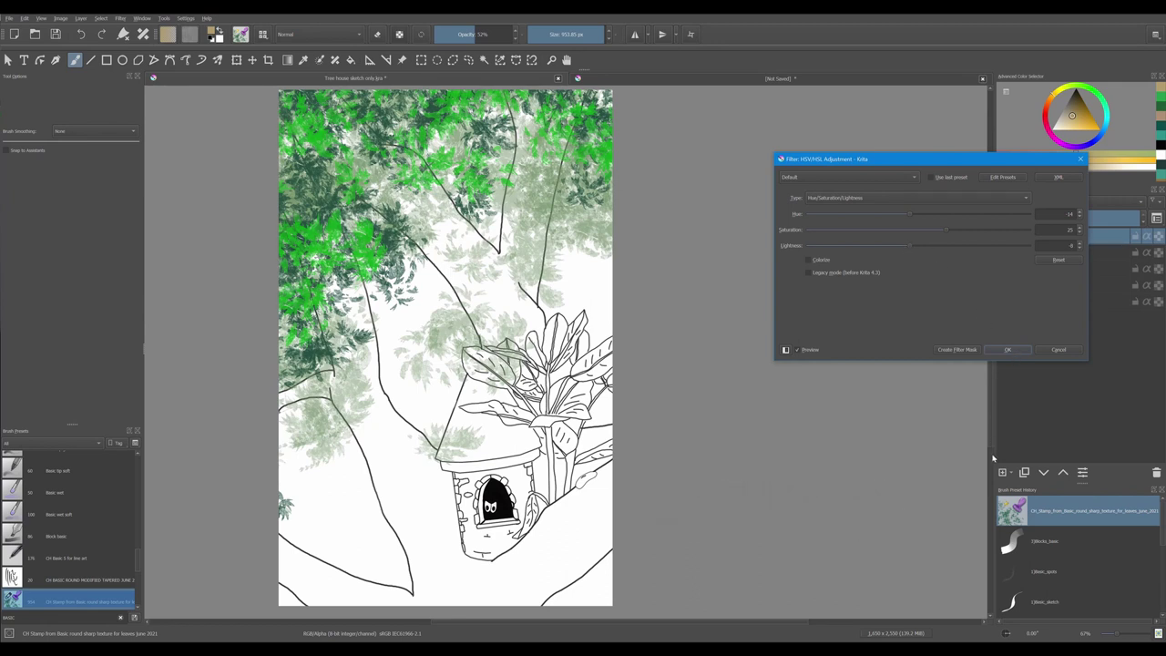
{"action": "left_click", "coordinate": [1008, 350]}
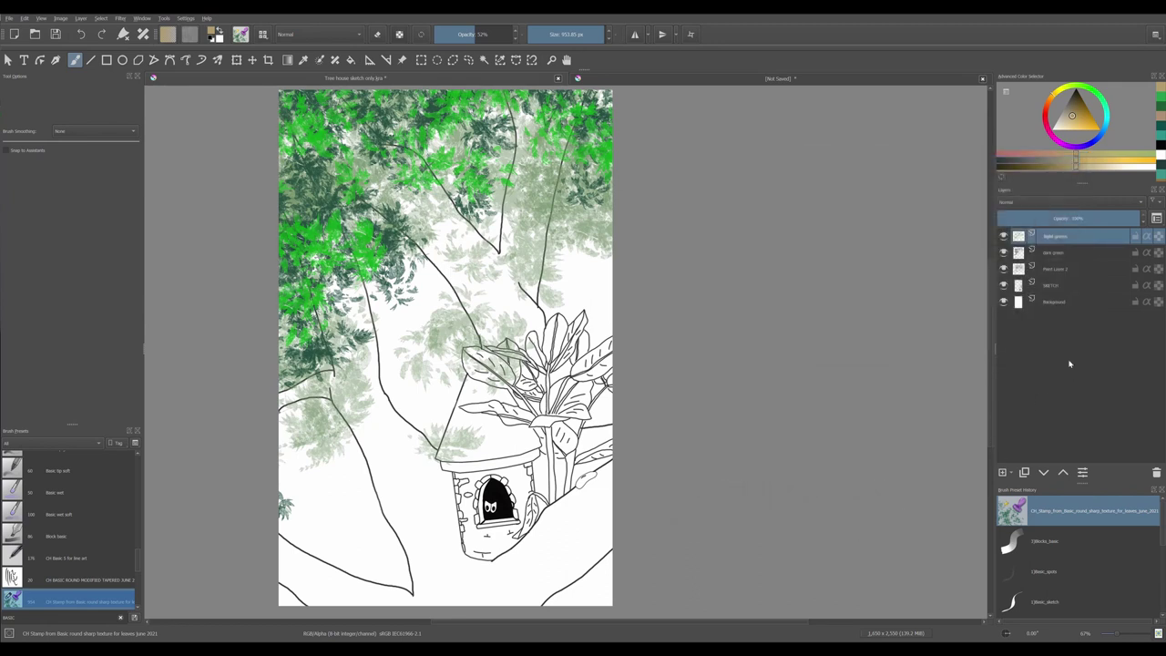
Raise Paint Layer 2 twice to the top and set its blending to Screen instead of Overlay.
{"action": "left_click", "coordinate": [1062, 269]}
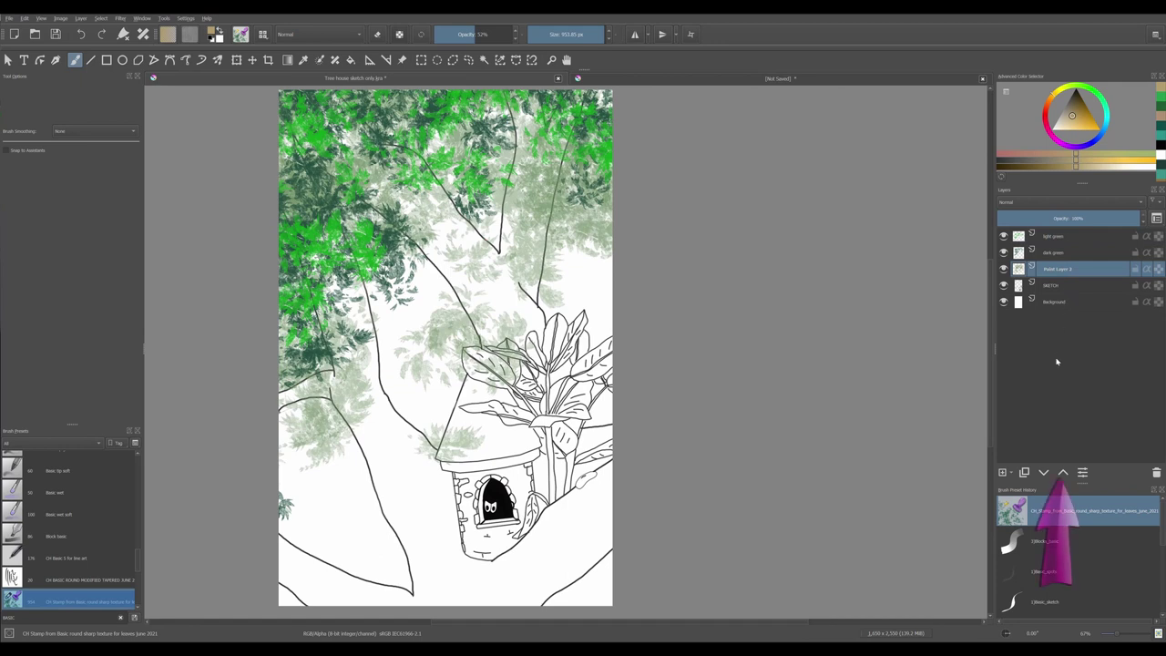
{"action": "left_click", "coordinate": [1062, 473]}
{"action": "left_click", "coordinate": [1061, 472]}
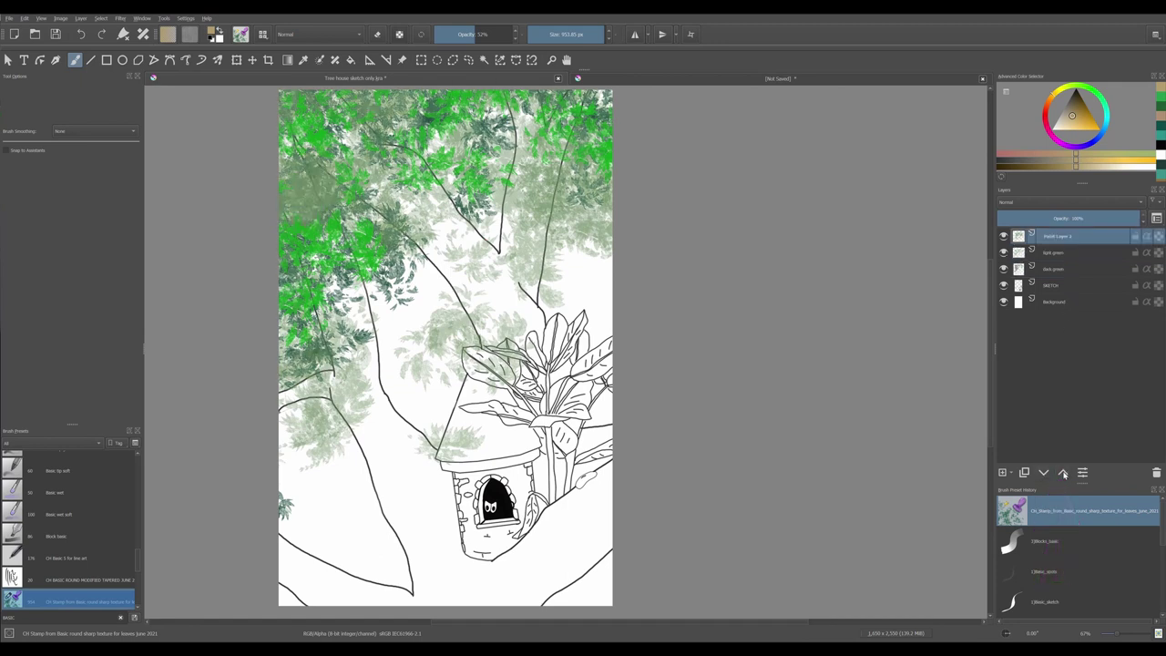
{"action": "left_click", "coordinate": [1073, 202]}
{"action": "left_click", "coordinate": [1017, 211]}
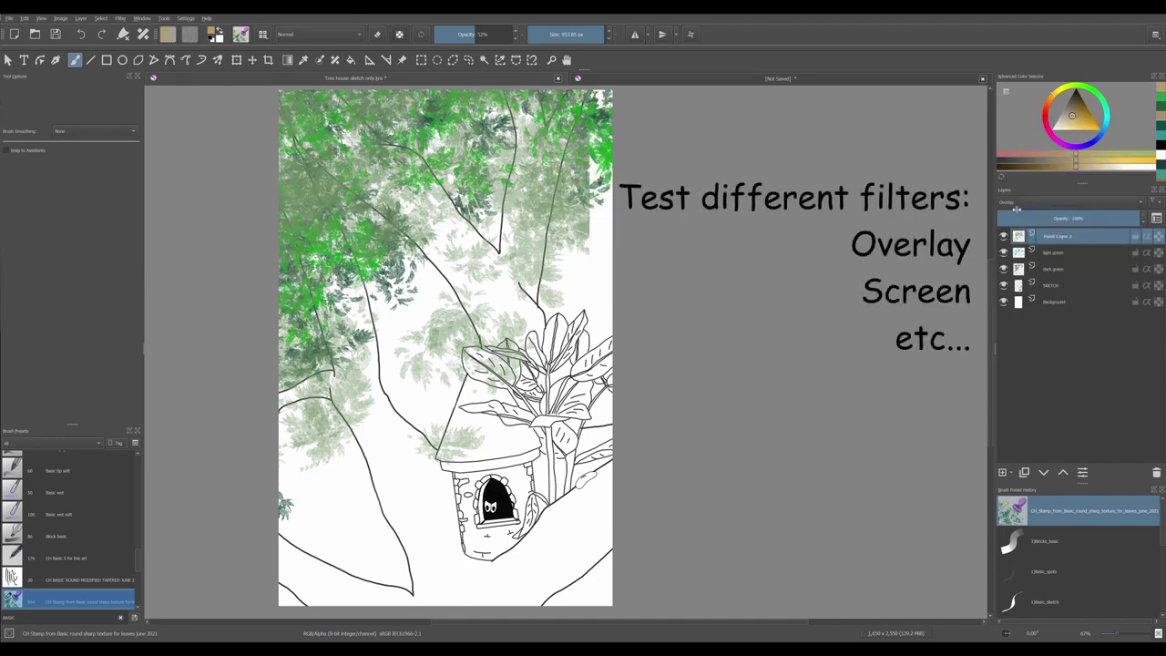
{"action": "left_click", "coordinate": [1020, 206]}
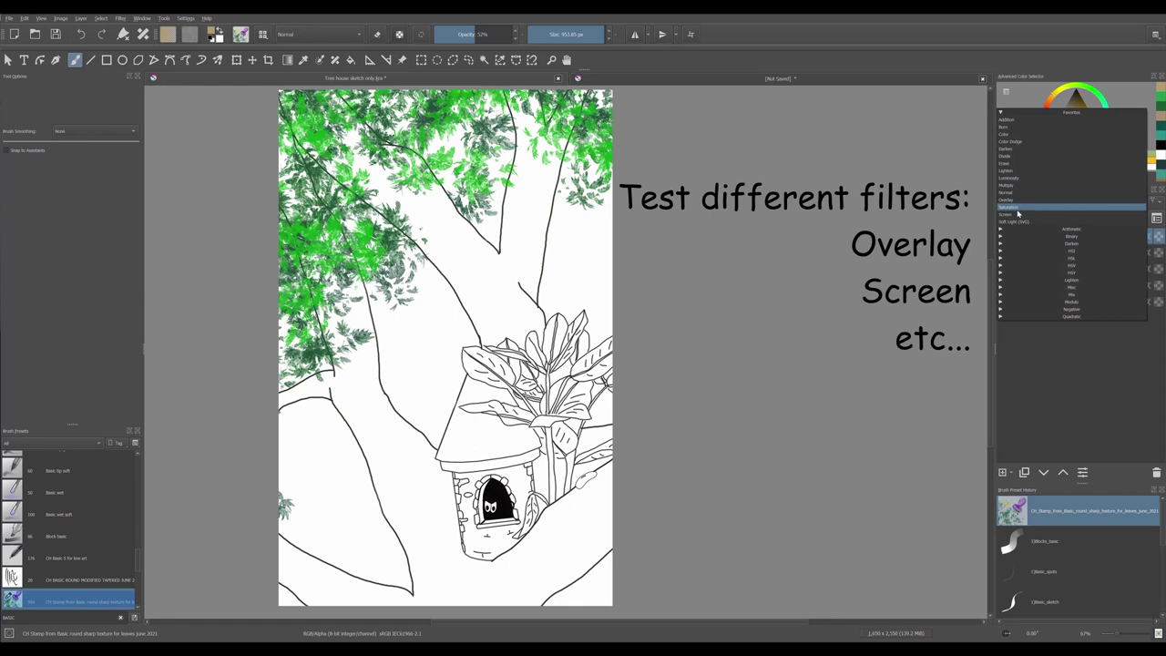
{"action": "left_click", "coordinate": [1020, 214]}
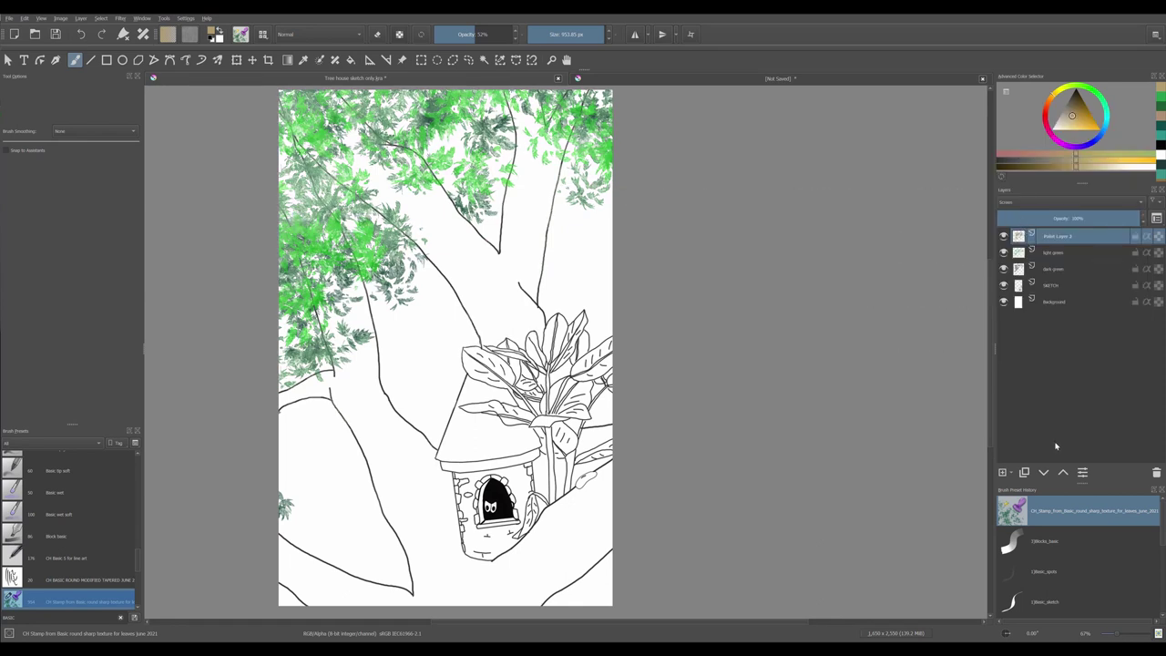
On a new layer, stamp orange-brown leaves across the canopy top with a 1000 px brush.
{"action": "left_click", "coordinate": [1002, 472]}
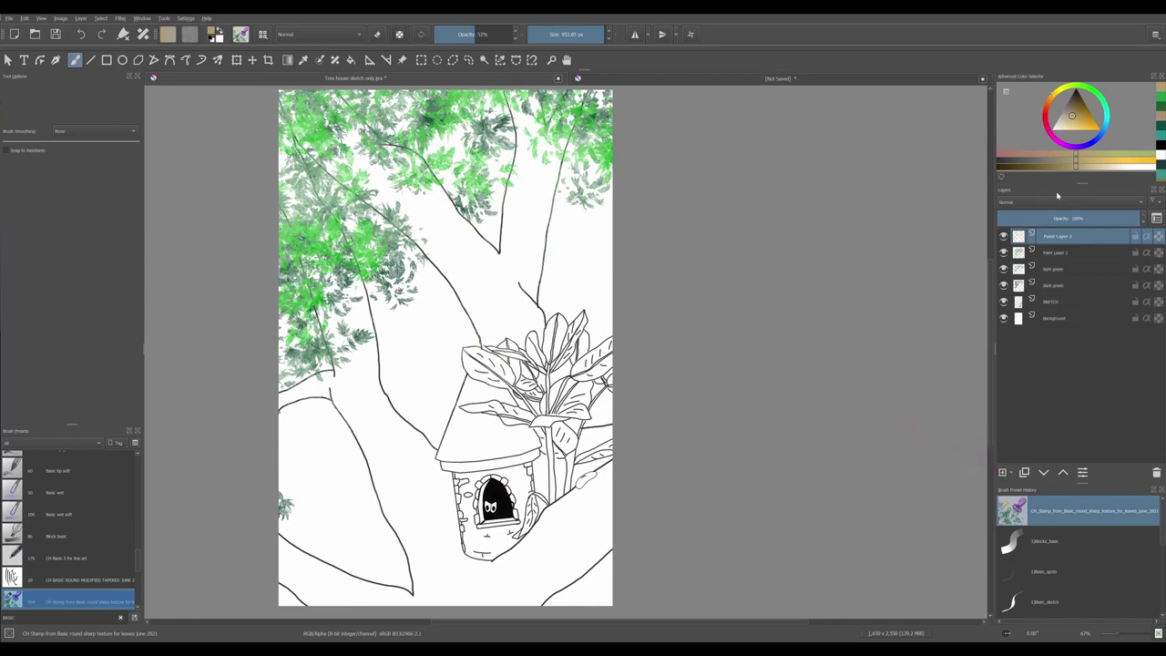
{"action": "left_click_drag", "start_coordinate": [1052, 109], "coordinate": [1082, 108]}
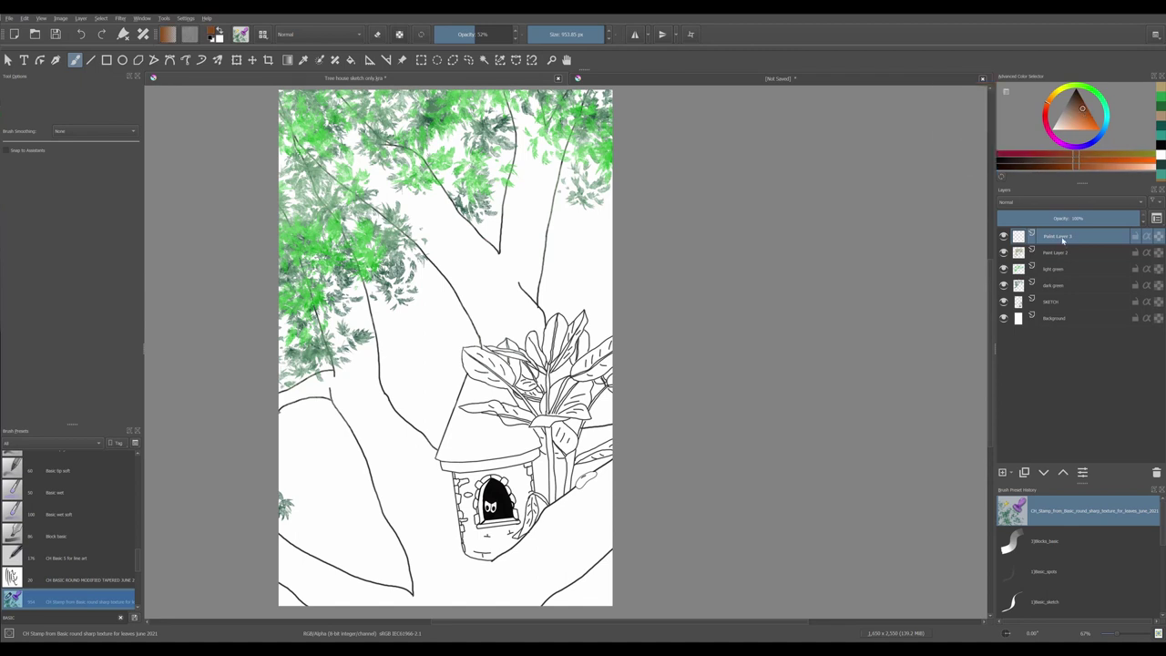
{"action": "left_click", "coordinate": [603, 34]}
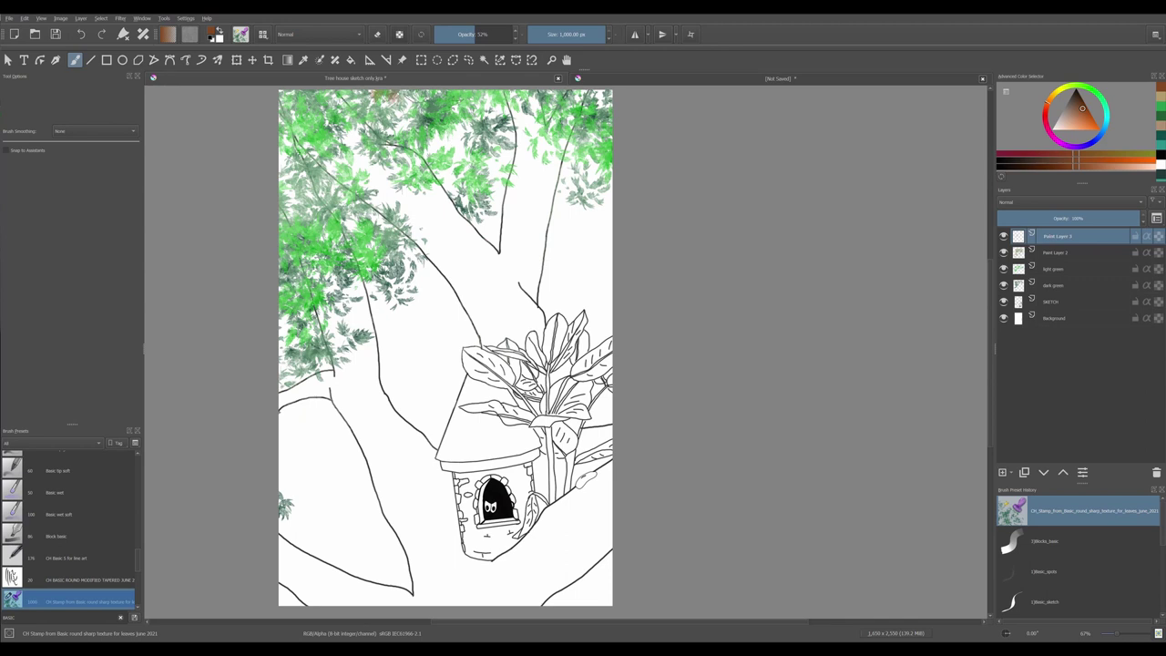
{"action": "mouse_move", "coordinate": [410, 105]}
{"action": "left_mouse_down"}
{"action": "mouse_move", "coordinate": [546, 119]}
{"action": "mouse_move", "coordinate": [583, 183]}
{"action": "mouse_move", "coordinate": [319, 118]}
{"action": "mouse_move", "coordinate": [337, 204]}
{"action": "mouse_move", "coordinate": [289, 365]}
{"action": "mouse_move", "coordinate": [405, 258]}
{"action": "mouse_move", "coordinate": [309, 164]}
{"action": "mouse_move", "coordinate": [465, 150]}
{"action": "mouse_move", "coordinate": [583, 100]}
{"action": "mouse_move", "coordinate": [587, 219]}
{"action": "mouse_move", "coordinate": [364, 195]}
{"action": "mouse_move", "coordinate": [287, 227]}
{"action": "left_mouse_up"}
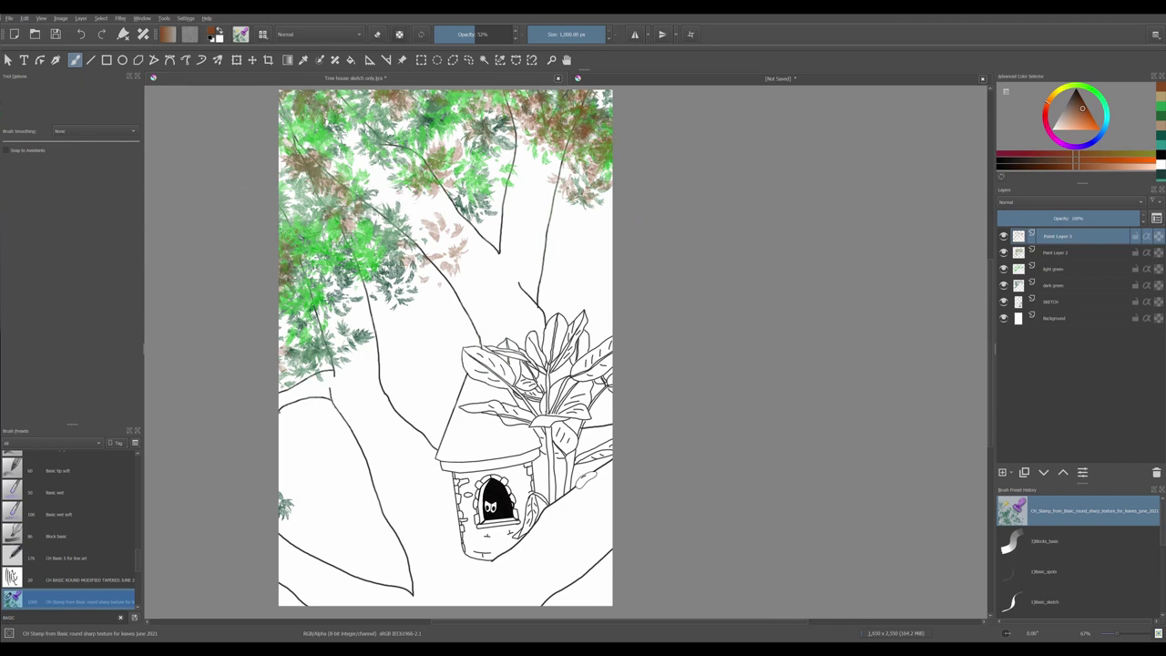
Move the brown leaf layer down three places, beneath the green leaf layers.
{"action": "left_click", "coordinate": [1043, 472]}
{"action": "left_click", "coordinate": [1043, 473]}
{"action": "left_click", "coordinate": [1043, 473]}
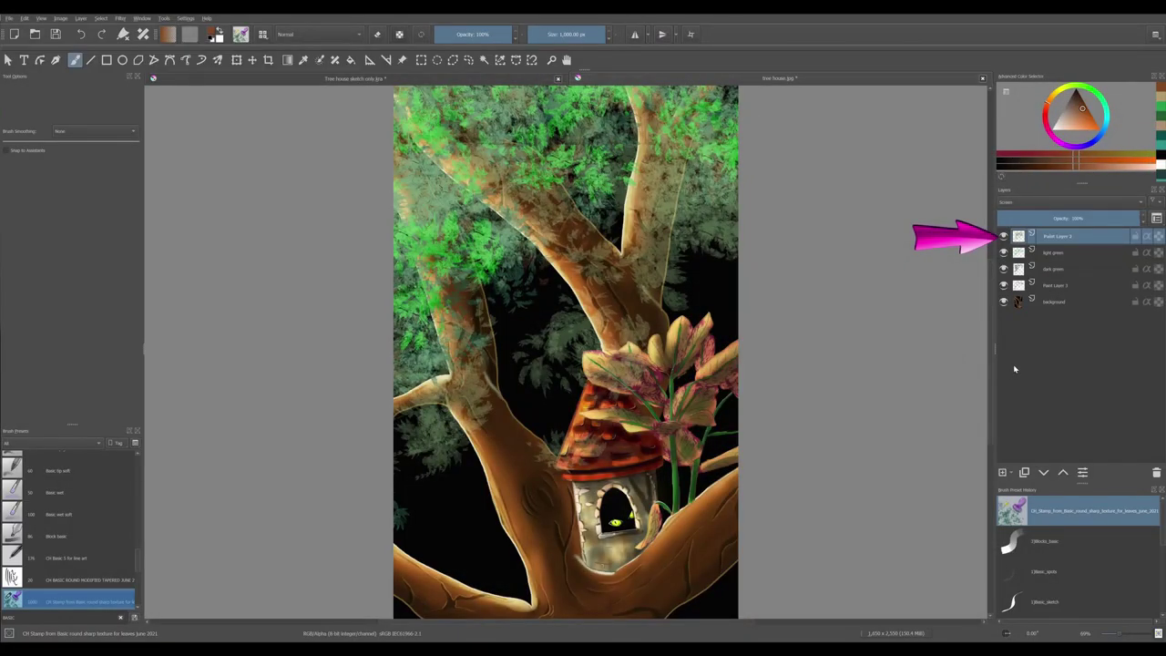
Toggle the pale leaf overlay layer off, on and off again to compare the canopy.
{"action": "left_click", "coordinate": [1004, 236]}
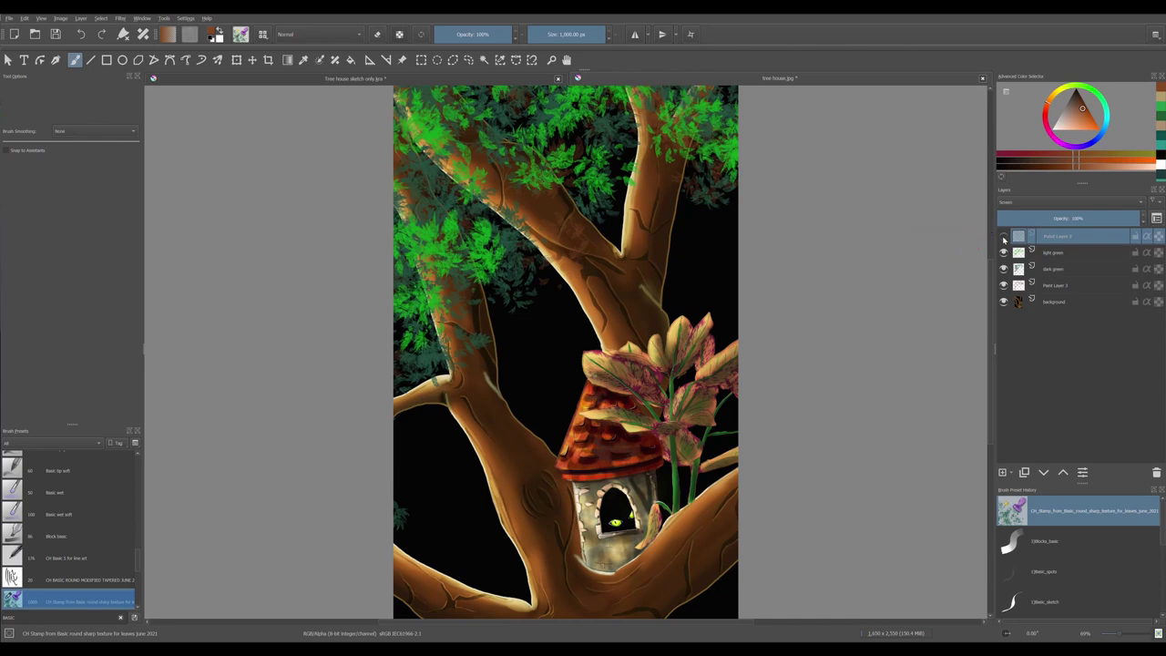
{"action": "left_click", "coordinate": [1004, 237]}
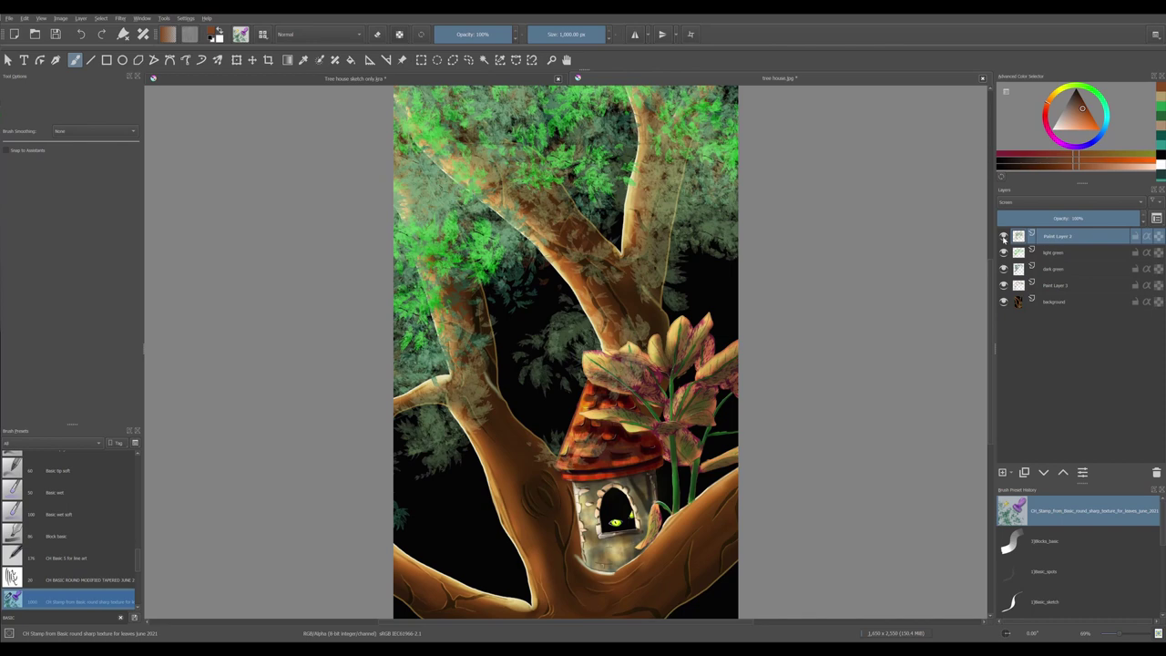
{"action": "left_click", "coordinate": [1002, 237]}
Show the pale leaf layer again and switch its blending mode to Overlay.
{"action": "left_click", "coordinate": [1002, 236]}
{"action": "left_click", "coordinate": [1029, 204]}
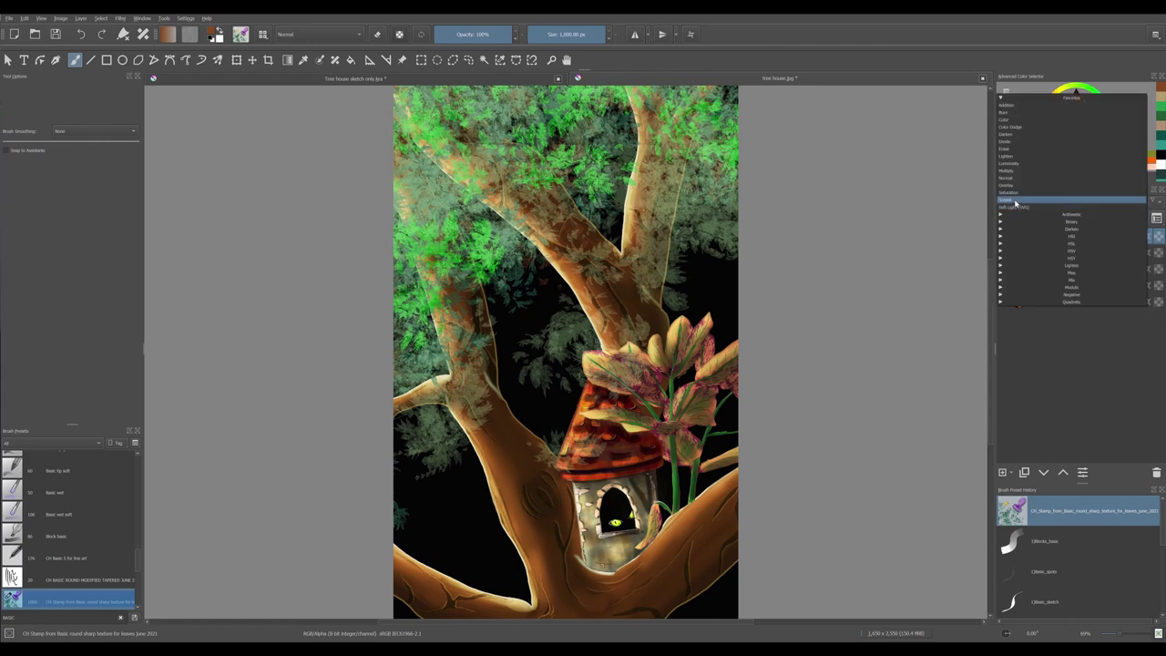
{"action": "left_click", "coordinate": [1011, 188]}
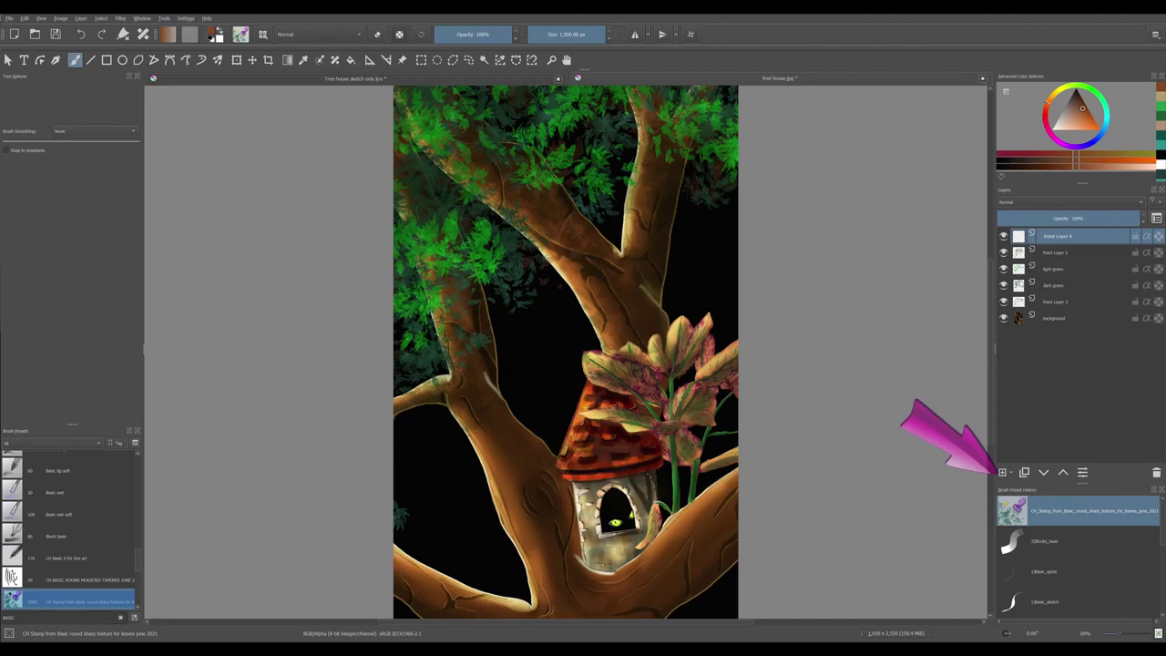
Filter the brush presets by 'soft' to load the Airbrush Soft brush.
{"action": "left_click", "coordinate": [262, 34]}
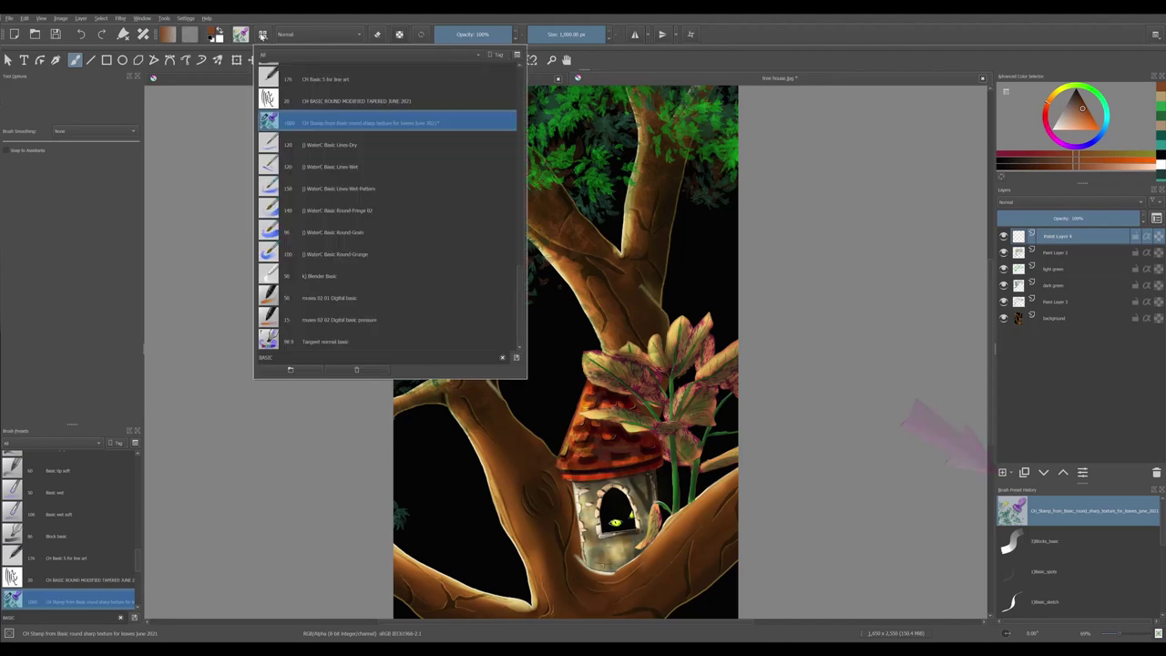
{"action": "type", "text": "soft"}
{"action": "left_click", "coordinate": [312, 118]}
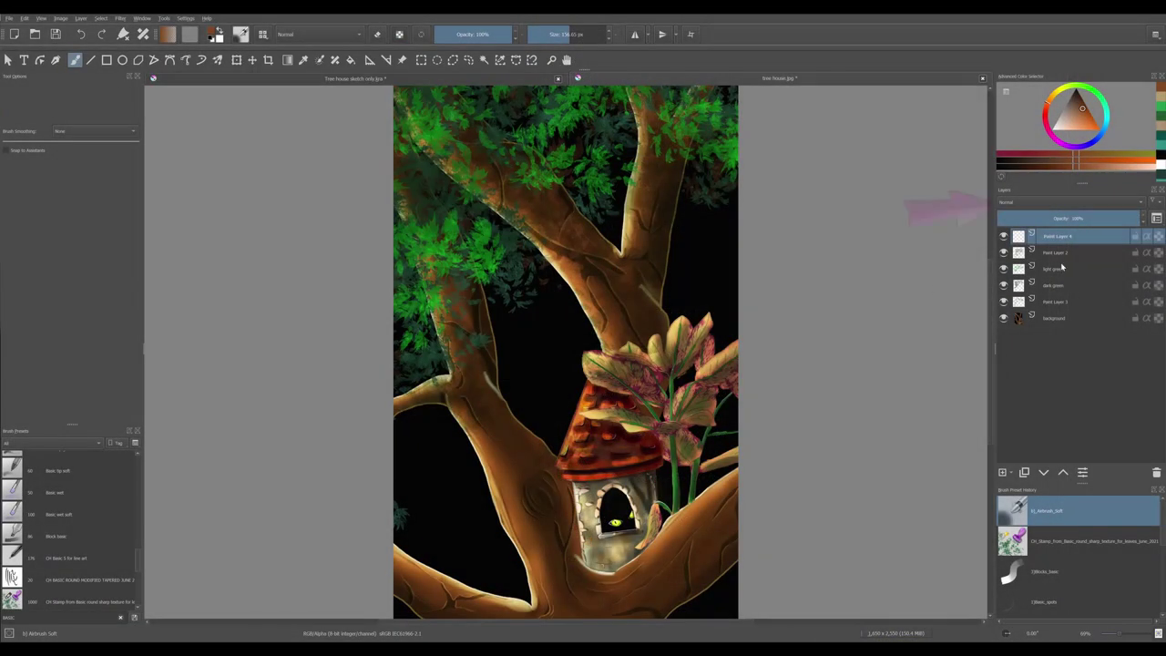
Set Paint Layer 4 to Overlay blending and choose a pale cream-yellow paint colour.
{"action": "left_click", "coordinate": [1011, 201]}
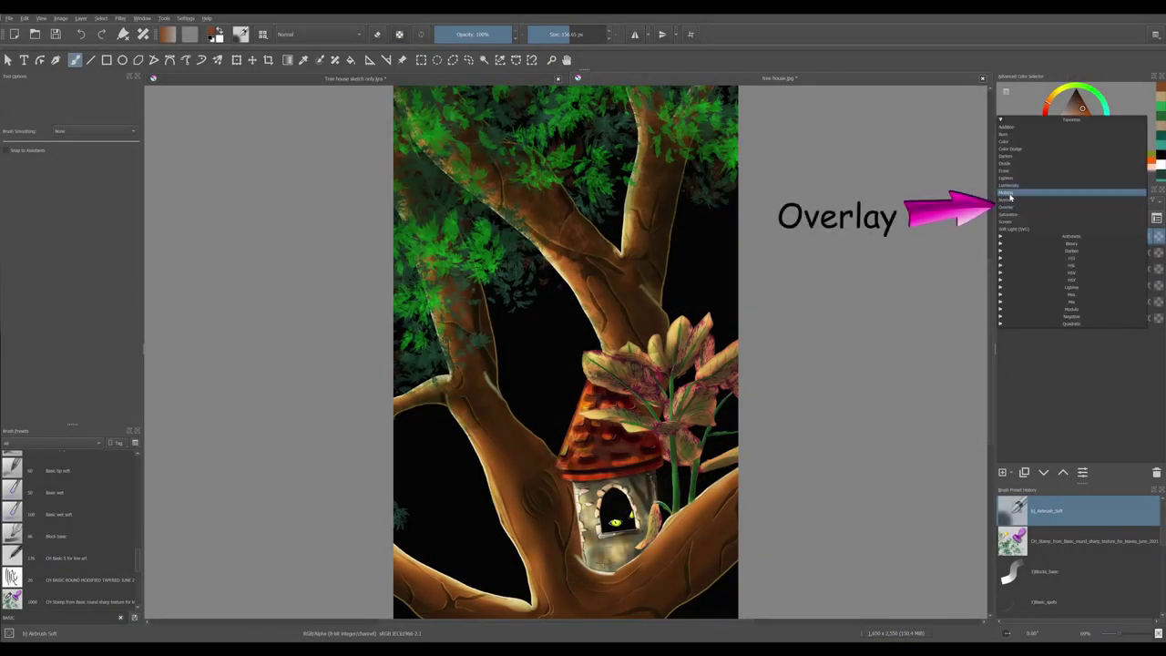
{"action": "left_click", "coordinate": [1007, 206]}
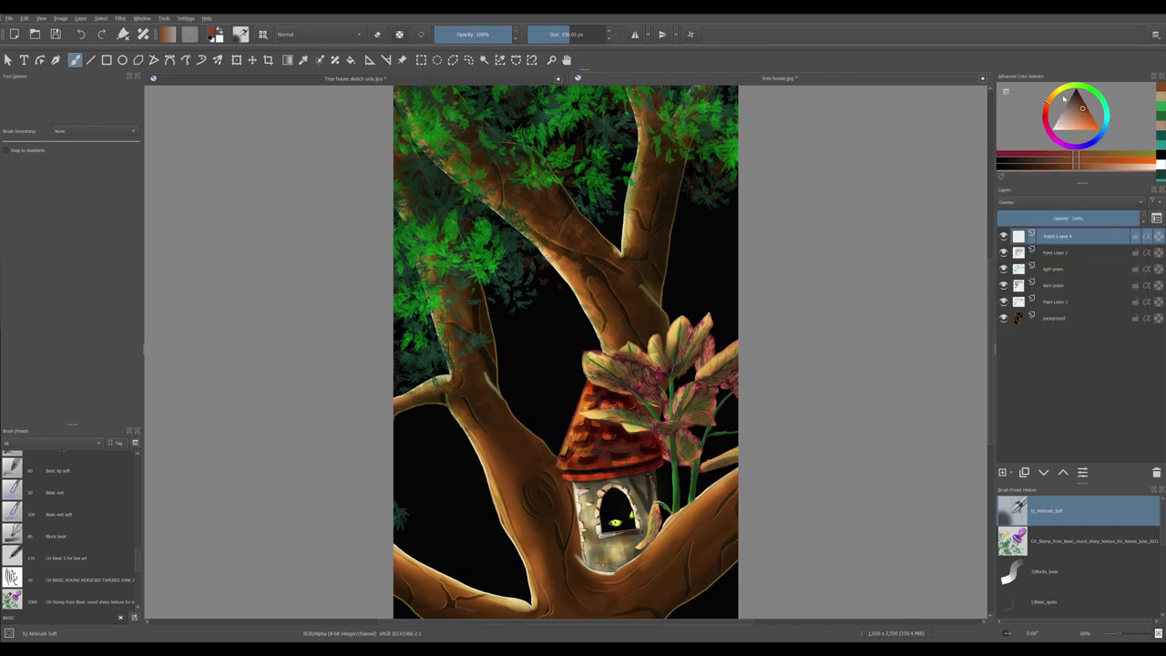
{"action": "left_click", "coordinate": [1059, 93]}
{"action": "left_click", "coordinate": [1056, 129]}
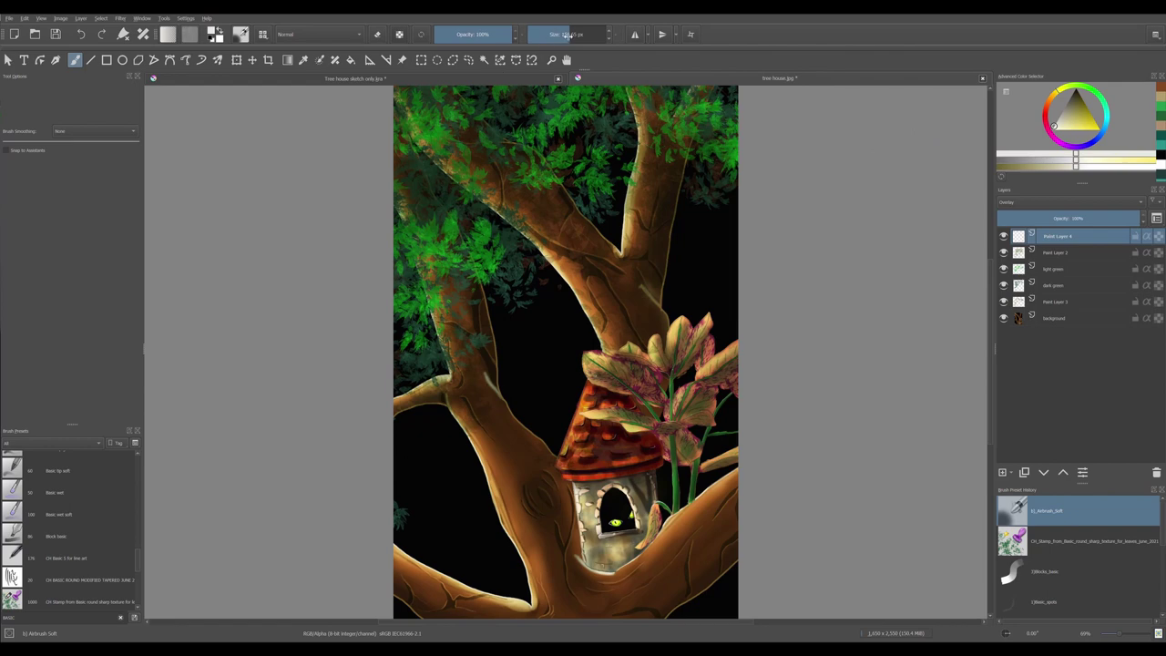
With a 253 px brush, airbrush cream light over the upper-left foliage, treehouse and lower trunk.
{"action": "left_click_drag", "start_coordinate": [550, 39], "coordinate": [574, 36]}
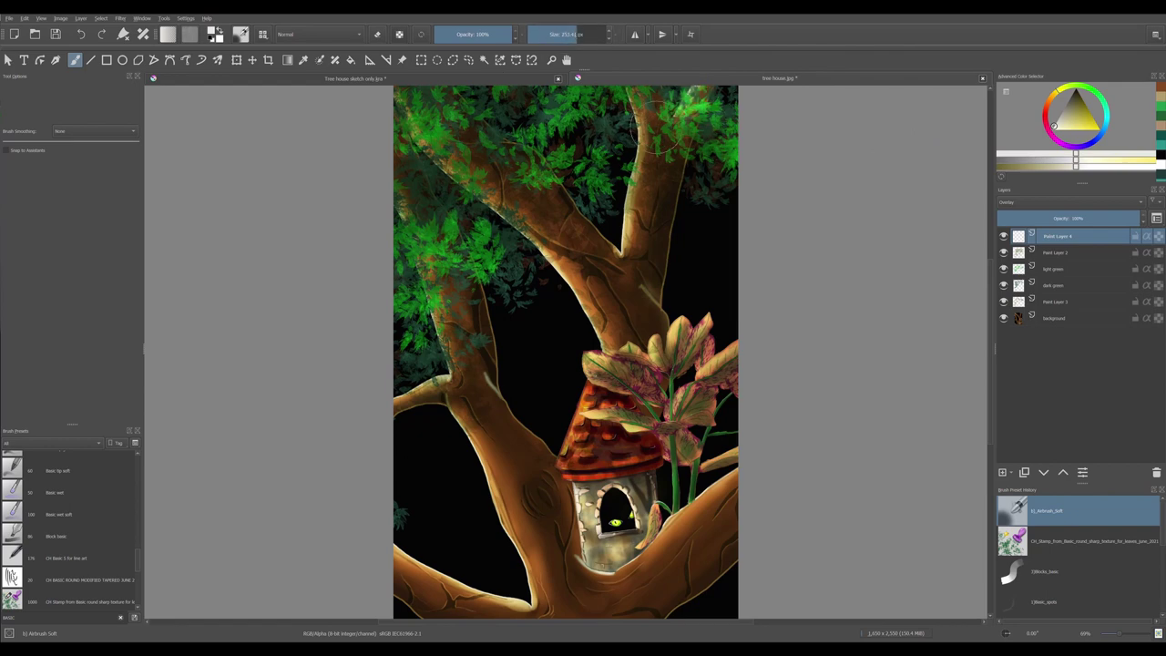
{"action": "left_click_drag", "start_coordinate": [678, 114], "coordinate": [437, 301]}
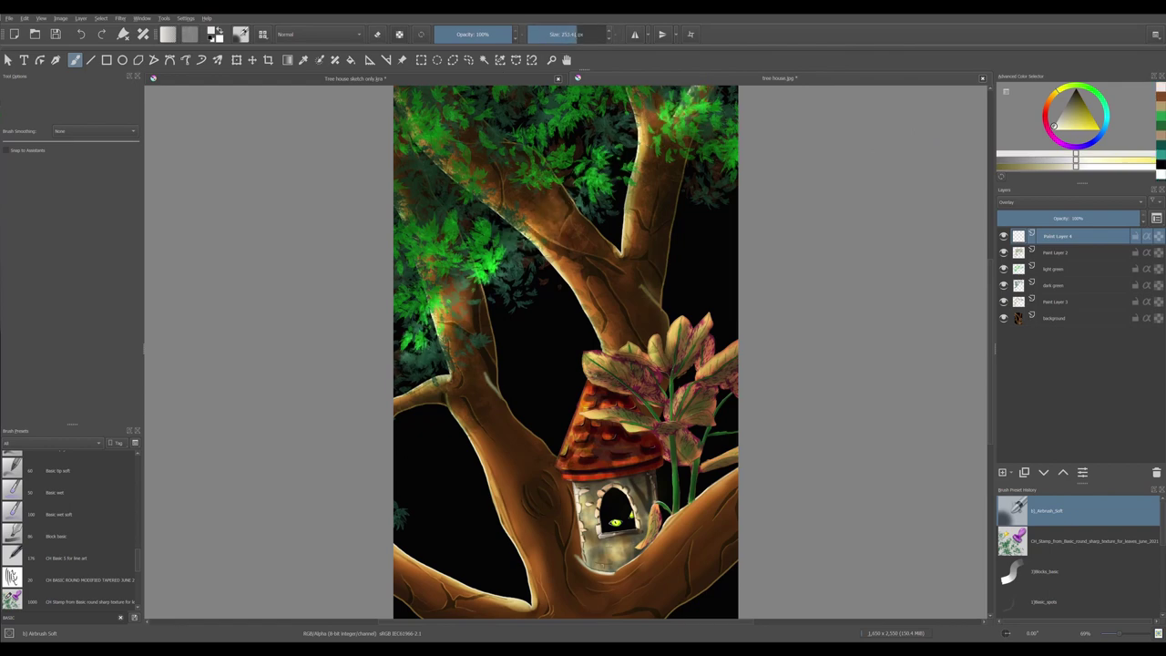
{"action": "left_click_drag", "start_coordinate": [706, 360], "coordinate": [587, 460]}
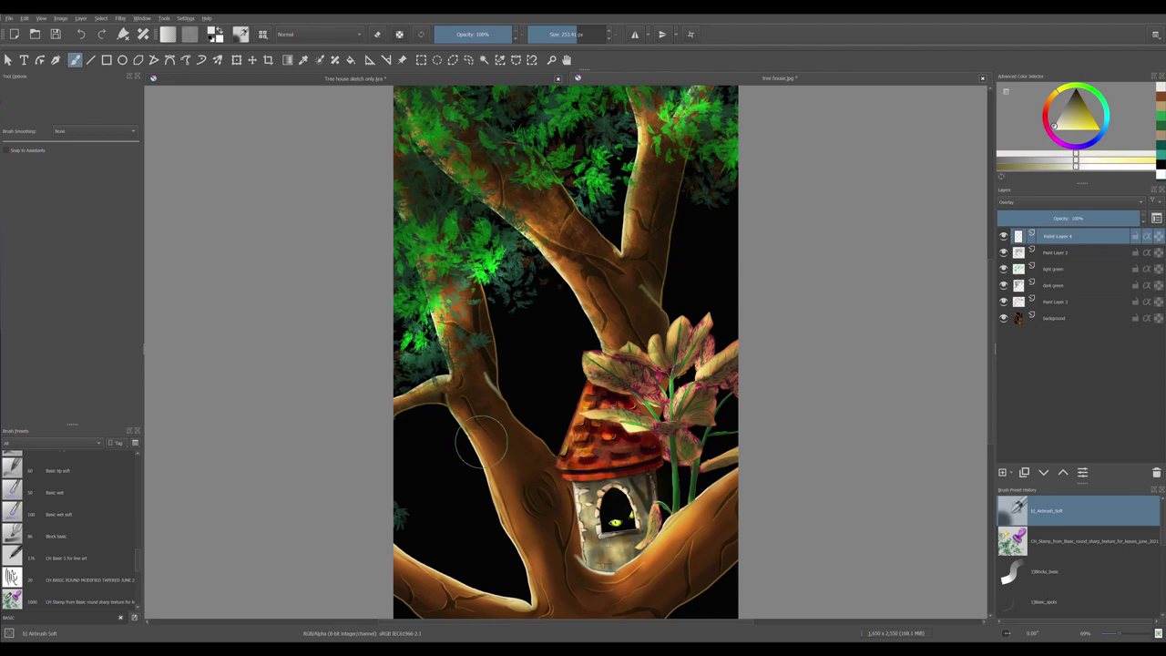
{"action": "left_click_drag", "start_coordinate": [463, 429], "coordinate": [547, 574]}
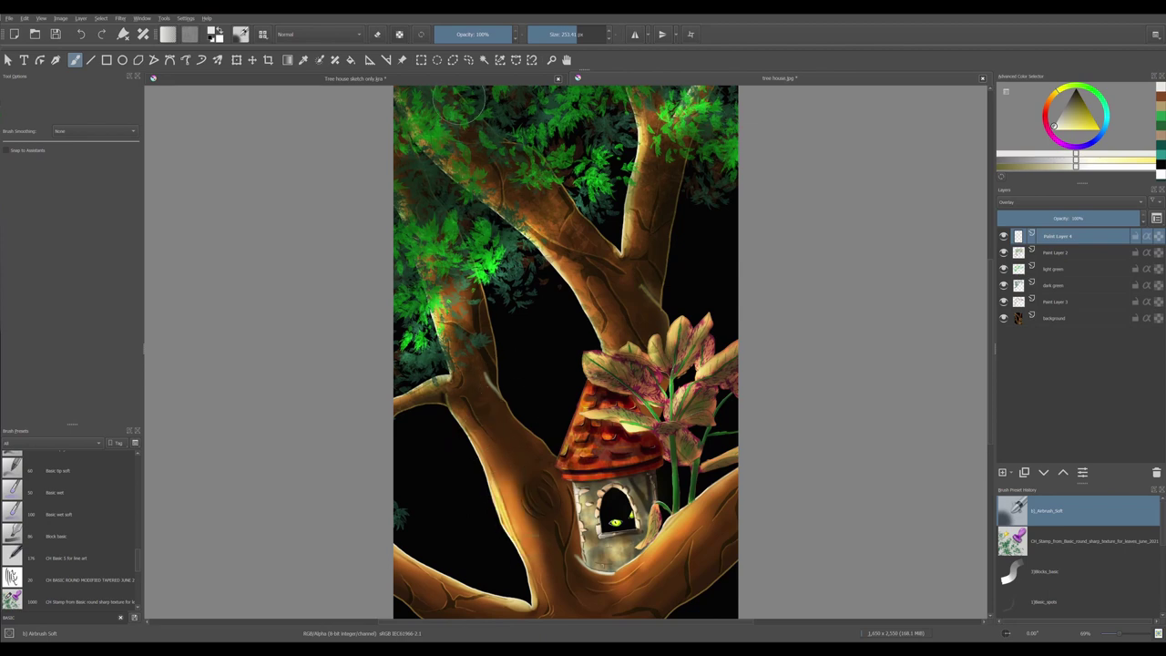